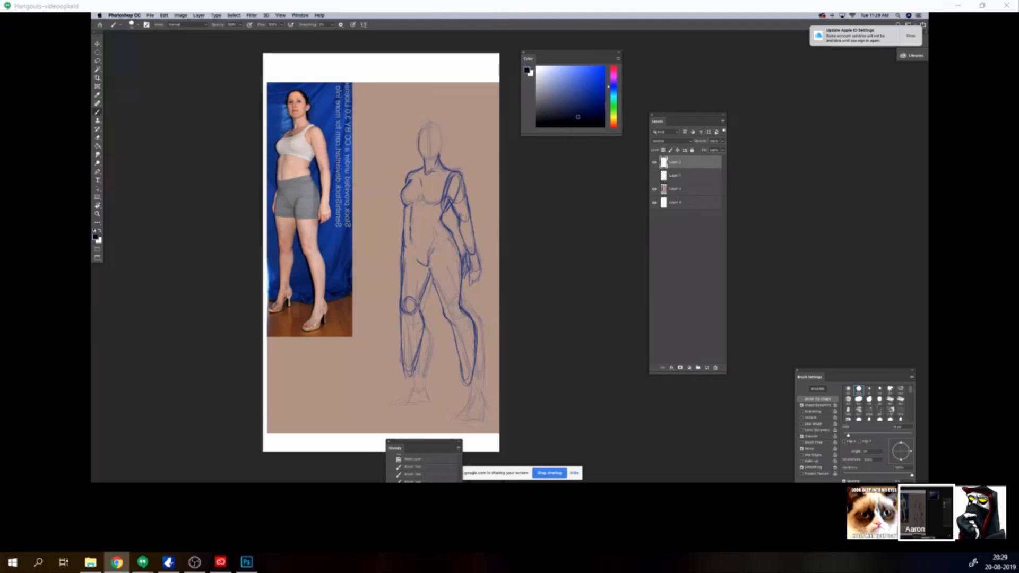
{"action": "key", "text": "alt+F4"}
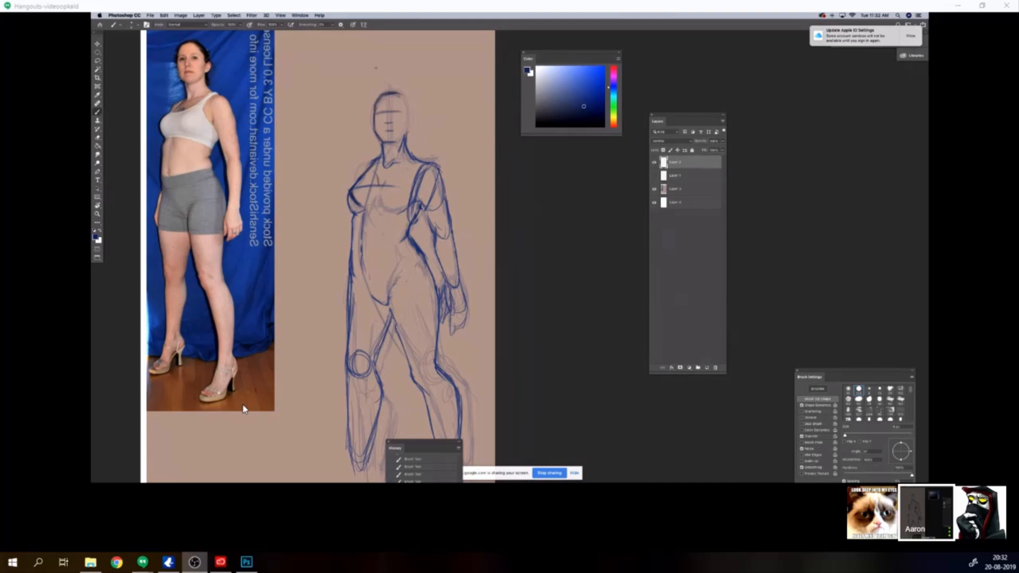
Step: Switch to the Brush tool and enlarge its tip for working on the whole figure sketch
{"action": "key", "text": "z"}
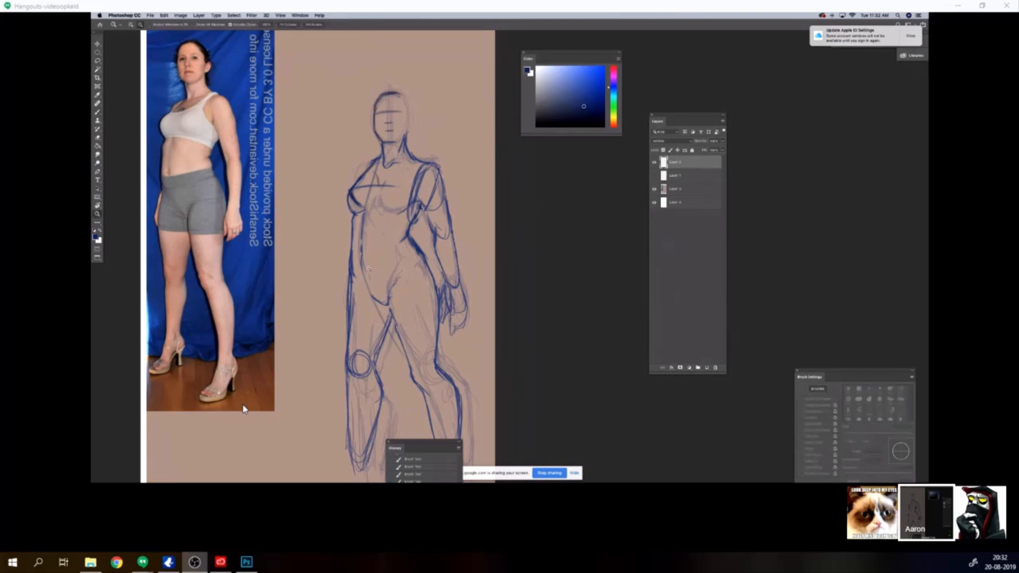
{"action": "left_click", "coordinate": [368, 269], "text": "alt"}
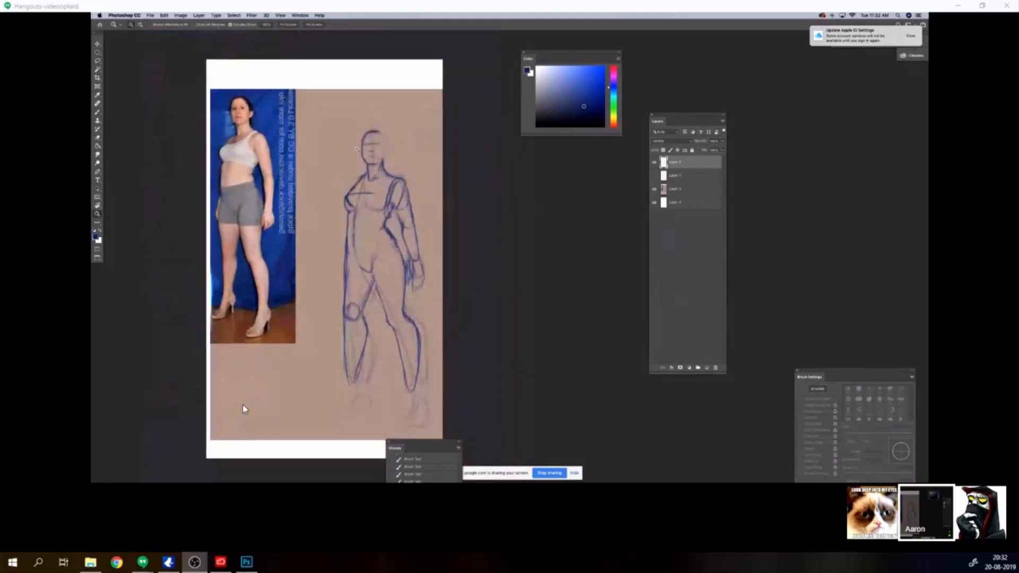
{"action": "key", "text": "b"}
{"action": "key", "text": "bracketright"}
{"action": "key", "text": "bracketright"}
{"action": "key", "text": "bracketright"}
{"action": "key", "text": "bracketright"}
{"action": "key", "text": "bracketright"}
{"action": "key", "text": "bracketright"}
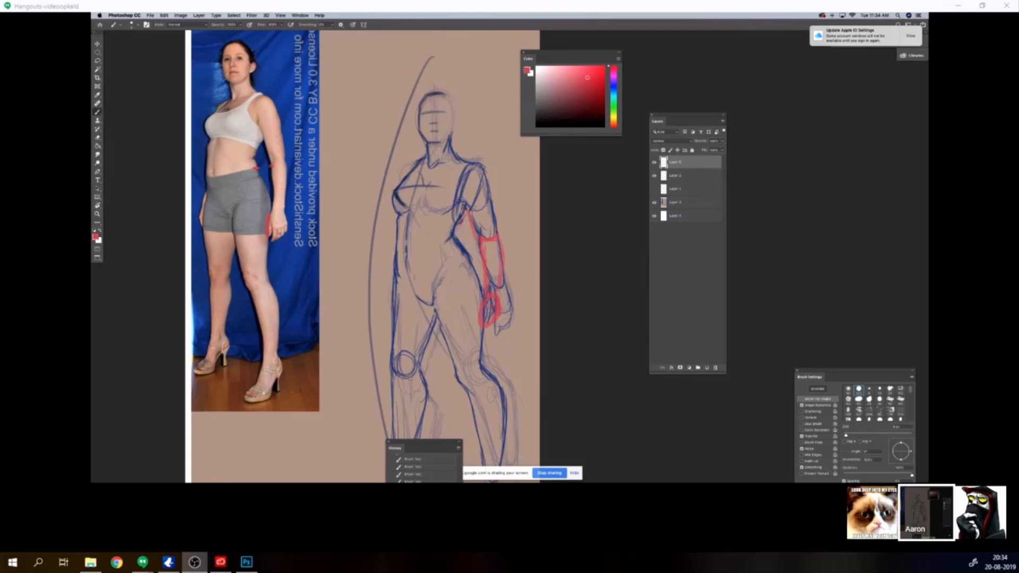
Step: Activate the blue sketch layer, choose a dark blue brush colour and draw a rounded breast shape on the figure's chest
{"action": "left_click", "coordinate": [462, 247], "text": "super"}
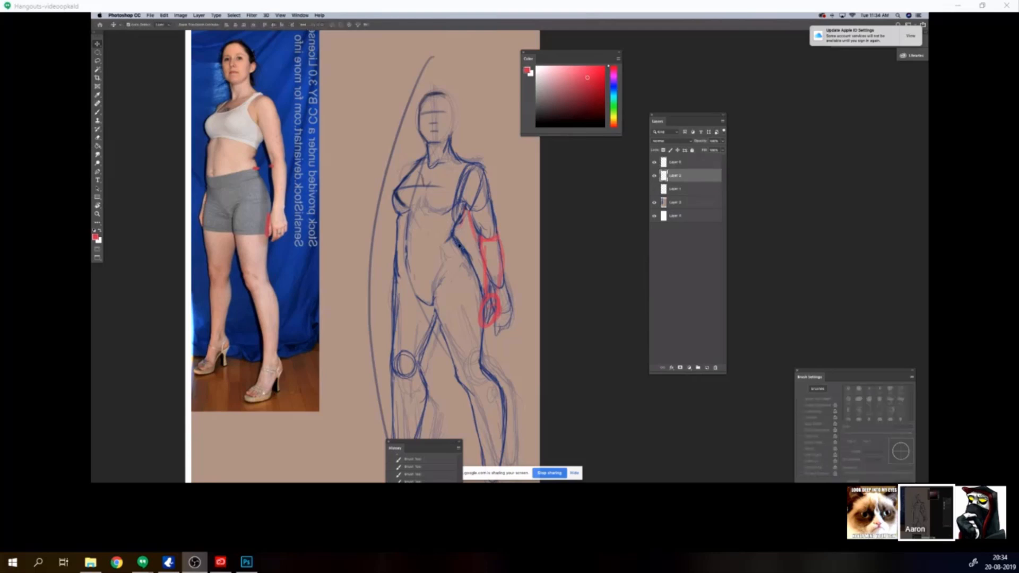
{"action": "left_click", "coordinate": [462, 248], "text": "alt"}
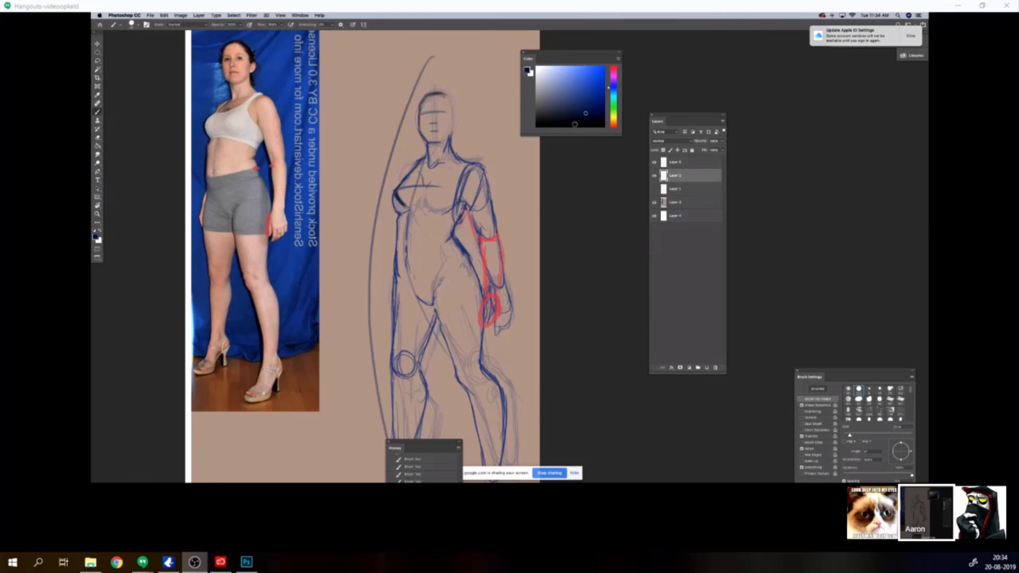
{"action": "left_click", "coordinate": [582, 100]}
{"action": "key", "text": "bracketleft"}
{"action": "key", "text": "bracketleft"}
{"action": "key", "text": "bracketright"}
{"action": "key", "text": "bracketleft"}
{"action": "key", "text": "bracketright"}
{"action": "key", "text": "bracketright"}
{"action": "key", "text": "bracketright"}
{"action": "mouse_move", "coordinate": [447, 173]}
{"action": "left_mouse_down"}
{"action": "mouse_move", "coordinate": [451, 196]}
{"action": "mouse_move", "coordinate": [434, 206]}
{"action": "left_mouse_up"}
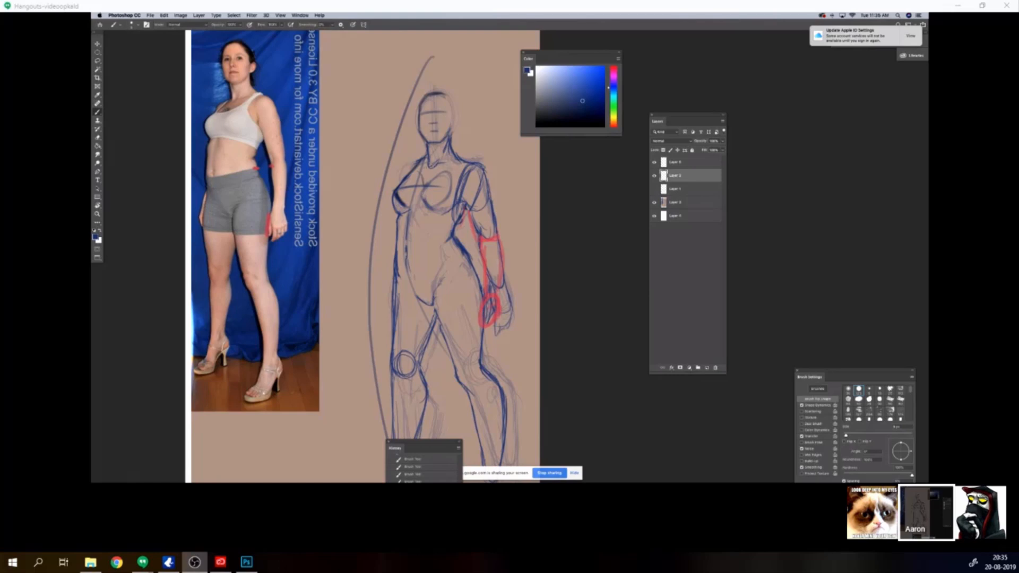
Step: Refine the collarbone and shoulder lines in blue and cover the stray armpit line with sampled background colour
{"action": "key", "text": "bracketleft"}
{"action": "left_click_drag", "start_coordinate": [433, 166], "coordinate": [456, 163]}
{"action": "left_click_drag", "start_coordinate": [451, 148], "coordinate": [440, 142]}
{"action": "key", "text": "super+z"}
{"action": "key", "text": "super+shift+z"}
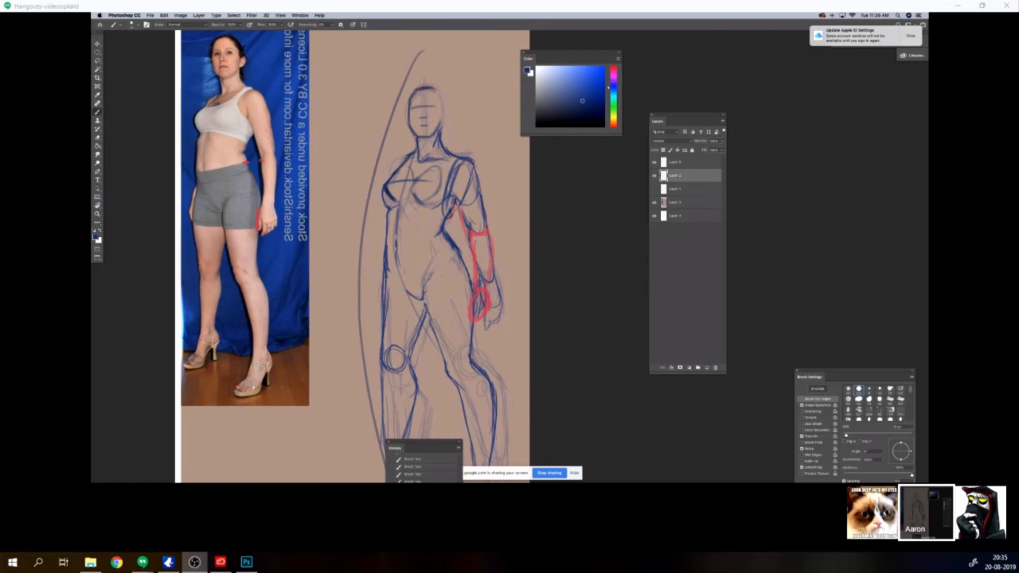
{"action": "key", "text": "bracketleft"}
{"action": "left_click_drag", "start_coordinate": [462, 159], "coordinate": [456, 157]}
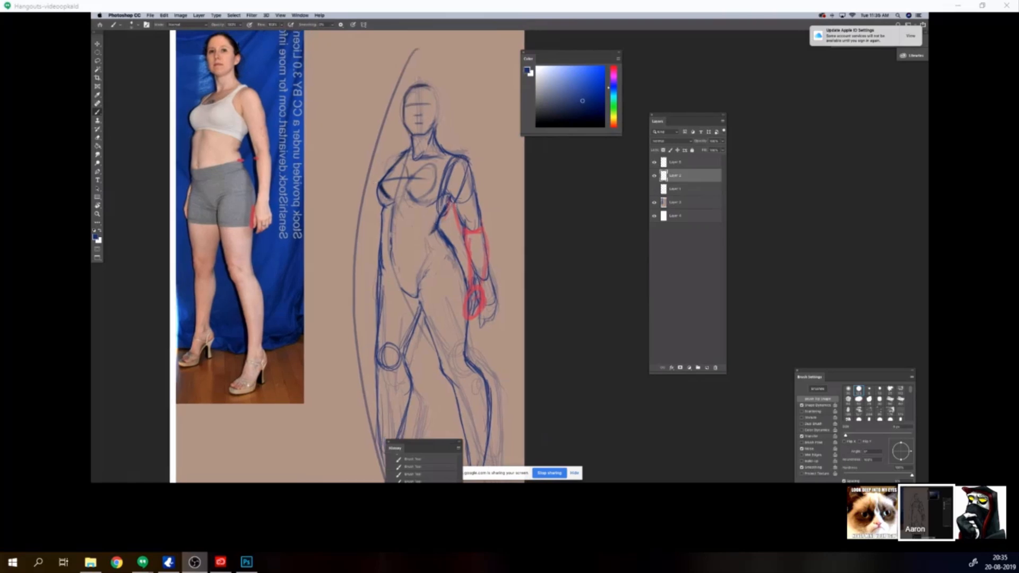
{"action": "left_click", "coordinate": [456, 181], "text": "alt"}
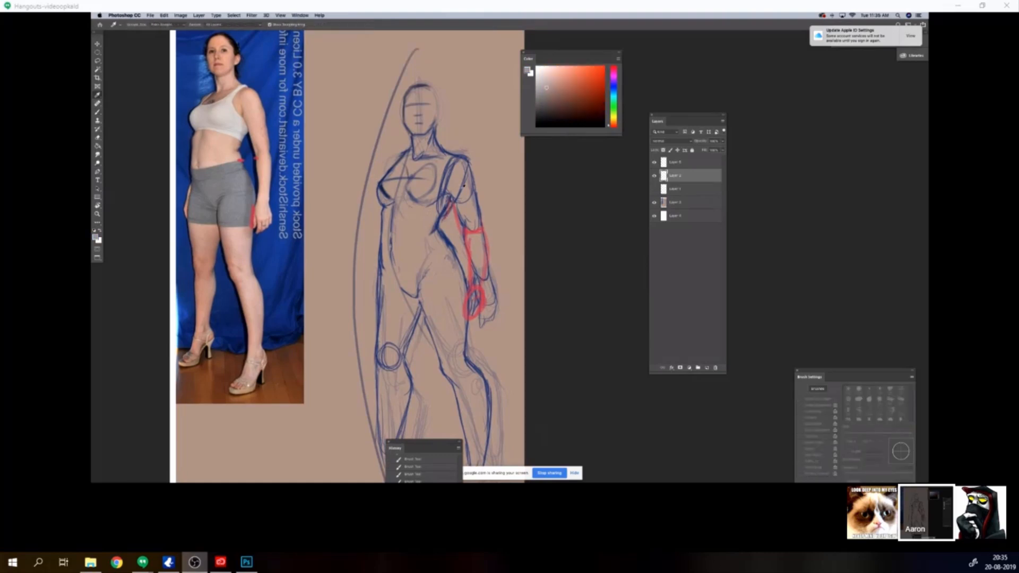
{"action": "mouse_move", "coordinate": [464, 165]}
{"action": "left_mouse_down"}
{"action": "mouse_move", "coordinate": [470, 188]}
{"action": "mouse_move", "coordinate": [445, 171]}
{"action": "mouse_move", "coordinate": [446, 189]}
{"action": "left_mouse_up"}
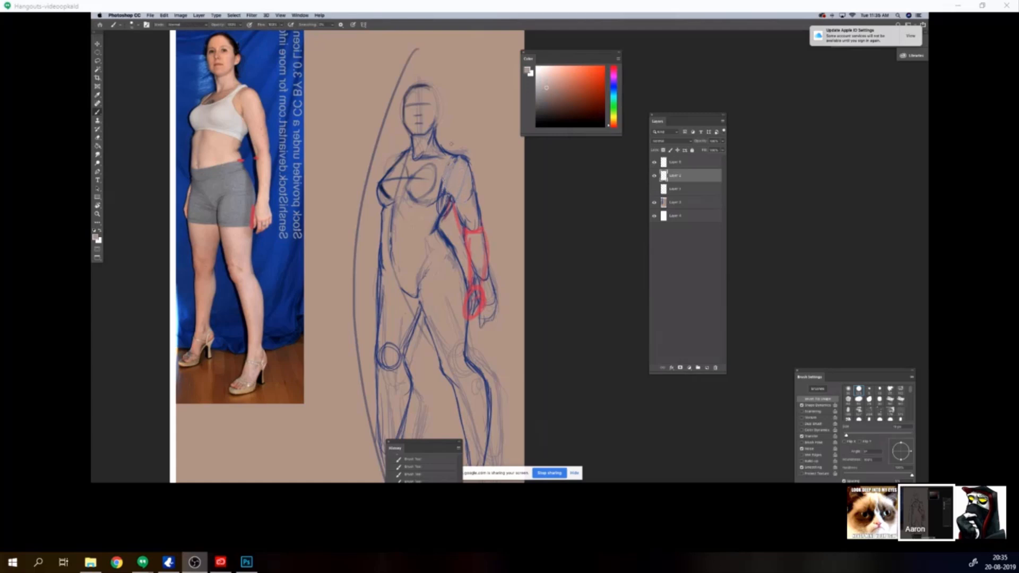
Step: Draw the torso's centre line from neck to pelvis in sampled blue with a smaller brush and strengthen the crotch lines
{"action": "left_click", "coordinate": [437, 221], "text": "alt"}
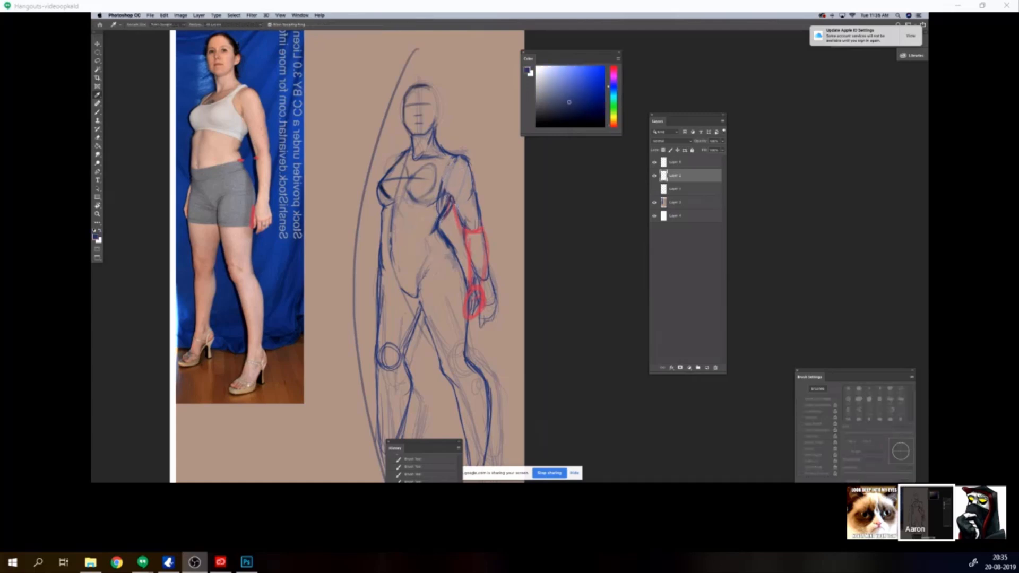
{"action": "key", "text": "bracketleft"}
{"action": "key", "text": "bracketleft"}
{"action": "left_click_drag", "start_coordinate": [420, 151], "coordinate": [389, 257]}
{"action": "left_click_drag", "start_coordinate": [397, 189], "coordinate": [386, 295]}
{"action": "key", "text": "super+z"}
{"action": "left_click_drag", "start_coordinate": [395, 189], "coordinate": [401, 313]}
{"action": "key", "text": "super+z"}
{"action": "mouse_move", "coordinate": [392, 215]}
{"action": "left_mouse_down"}
{"action": "mouse_move", "coordinate": [389, 261]}
{"action": "mouse_move", "coordinate": [423, 346]}
{"action": "left_mouse_up"}
{"action": "mouse_move", "coordinate": [412, 291]}
{"action": "left_mouse_down"}
{"action": "mouse_move", "coordinate": [423, 279]}
{"action": "mouse_move", "coordinate": [414, 298]}
{"action": "mouse_move", "coordinate": [404, 293]}
{"action": "mouse_move", "coordinate": [423, 301]}
{"action": "mouse_move", "coordinate": [401, 264]}
{"action": "left_mouse_up"}
Step: Lasso the crotch area of the sketch, shift it slightly sideways with Free Transform and deselect
{"action": "key", "text": "bracketright"}
{"action": "key", "text": "l"}
{"action": "key", "text": "super+t"}
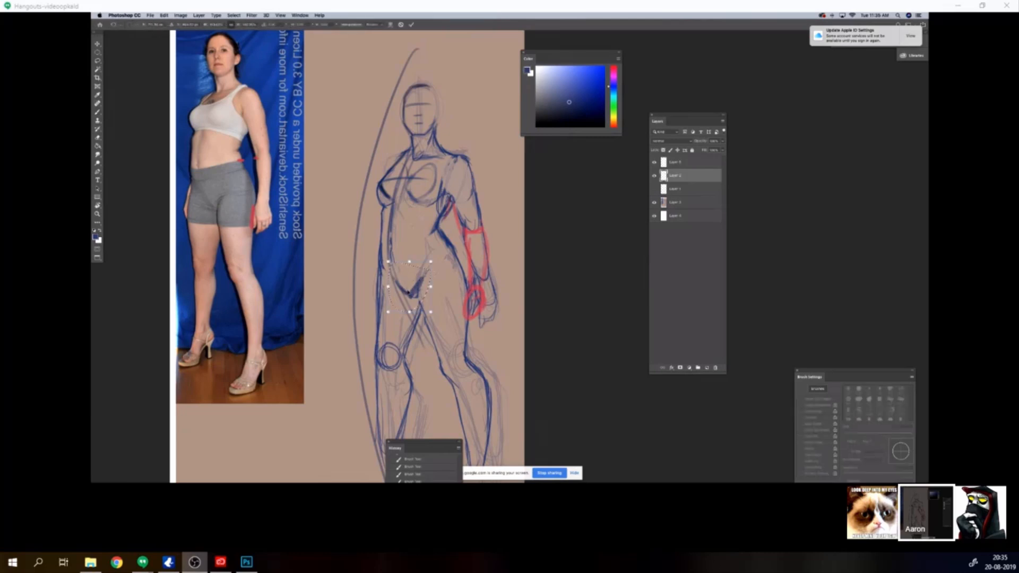
{"action": "left_click_drag", "start_coordinate": [414, 299], "coordinate": [422, 298]}
{"action": "key", "text": "Return"}
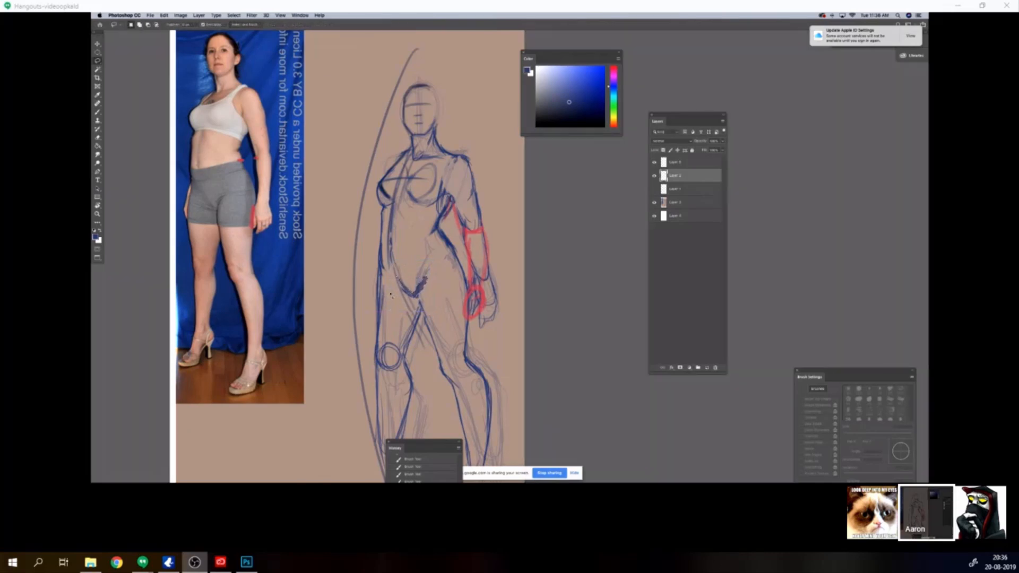
{"action": "key", "text": "super+d"}
Step: Clean up the figure's outer hip line using colours sampled from the canvas and enlarge the brush
{"action": "key", "text": "i"}
{"action": "left_click", "coordinate": [386, 276]}
{"action": "mouse_move", "coordinate": [391, 291]}
{"action": "left_mouse_down"}
{"action": "mouse_move", "coordinate": [386, 276]}
{"action": "mouse_move", "coordinate": [376, 303]}
{"action": "left_mouse_up"}
{"action": "left_click", "coordinate": [377, 284], "text": "alt"}
{"action": "key", "text": "bracketright"}
{"action": "key", "text": "bracketright"}
{"action": "key", "text": "bracketright"}
{"action": "key", "text": "bracketright"}
{"action": "key", "text": "bracketright"}
Step: Paint out the outer waist line below the breast with a brush in sampled background colour
{"action": "key", "text": "i"}
{"action": "left_click", "coordinate": [375, 244]}
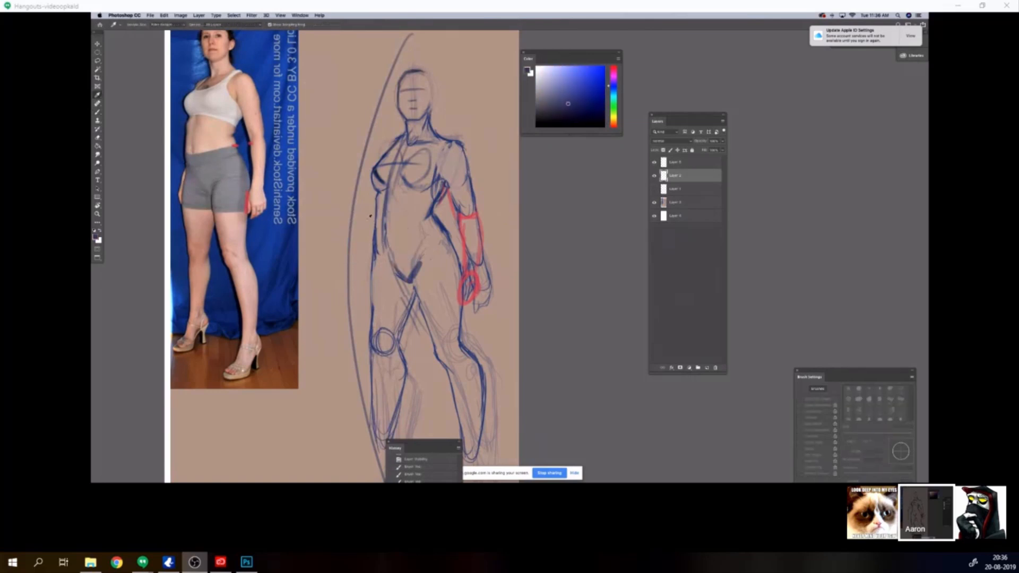
{"action": "scroll", "coordinate": [367, 195], "scroll_direction": "up", "scroll_amount": 1}
{"action": "left_click_drag", "start_coordinate": [366, 195], "coordinate": [371, 227]}
{"action": "key", "text": "super+z"}
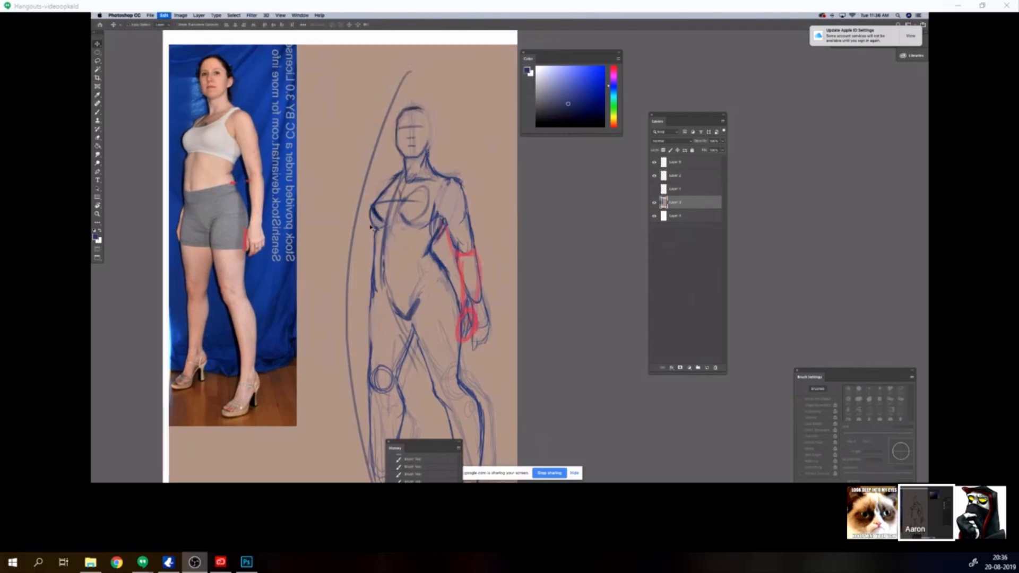
{"action": "key", "text": "b"}
{"action": "left_click", "coordinate": [370, 227], "text": "alt"}
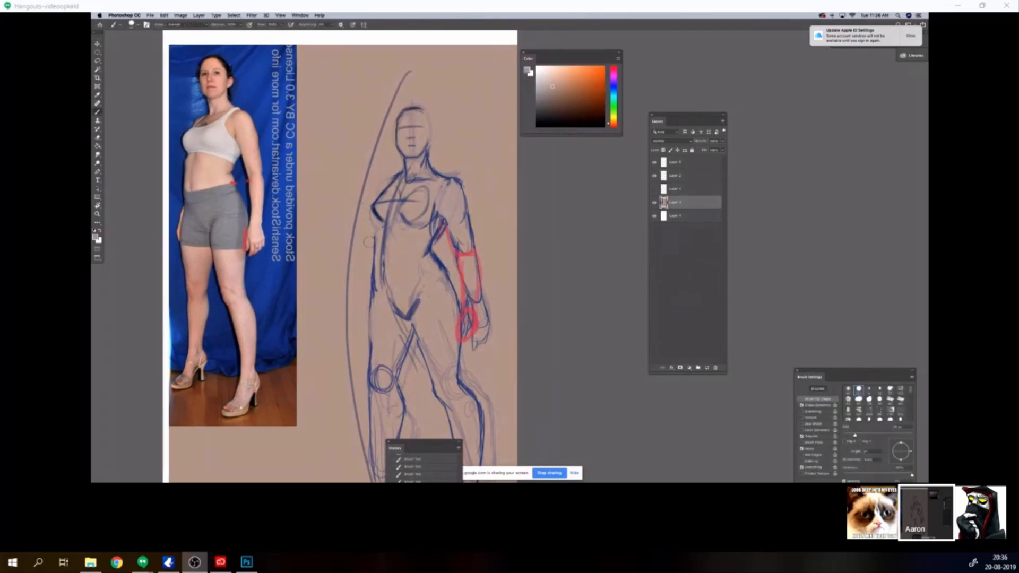
Step: Sample the blue line colour and draw the lower edge of the chest beneath both breasts
{"action": "key", "text": "i"}
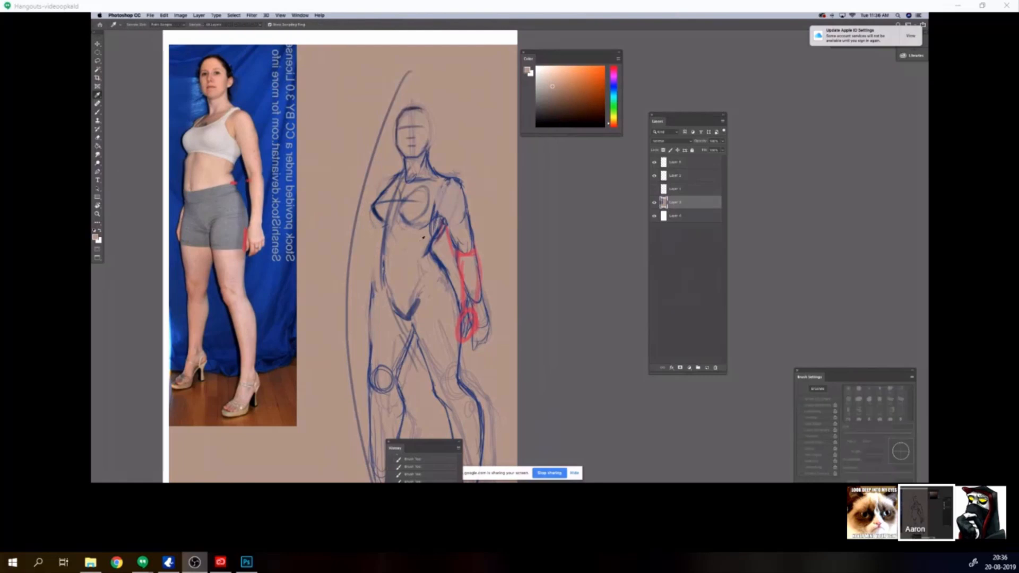
{"action": "left_click", "coordinate": [431, 249]}
{"action": "key", "text": "b"}
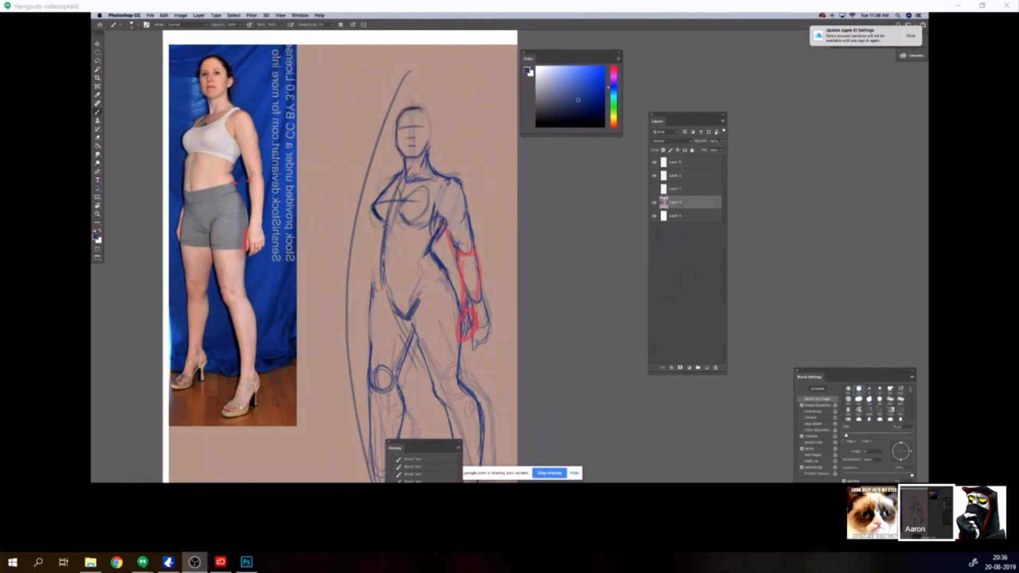
{"action": "left_click_drag", "start_coordinate": [386, 222], "coordinate": [425, 225]}
{"action": "key", "text": "bracketleft"}
{"action": "key", "text": "bracketright"}
{"action": "mouse_move", "coordinate": [394, 223]}
{"action": "left_mouse_down"}
{"action": "mouse_move", "coordinate": [388, 264]}
{"action": "mouse_move", "coordinate": [383, 229]}
{"action": "left_mouse_up"}
Step: Clean up the lines around the base of the neck with a larger brush in sampled background colour
{"action": "left_click", "coordinate": [391, 259], "text": "alt"}
{"action": "key", "text": "bracketright"}
{"action": "left_click_drag", "start_coordinate": [405, 177], "coordinate": [407, 179]}
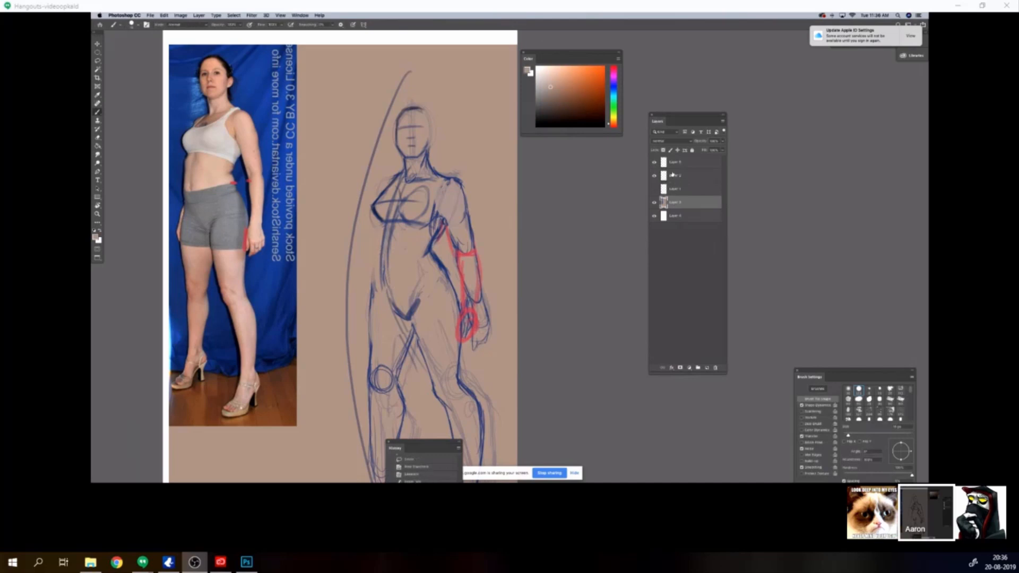
Step: Merge all layers above the white bottom layer into one and sample the tan background colour
{"action": "left_click", "coordinate": [674, 163], "text": "shift"}
{"action": "key", "text": "super+e"}
{"action": "left_click", "coordinate": [397, 240], "text": "alt"}
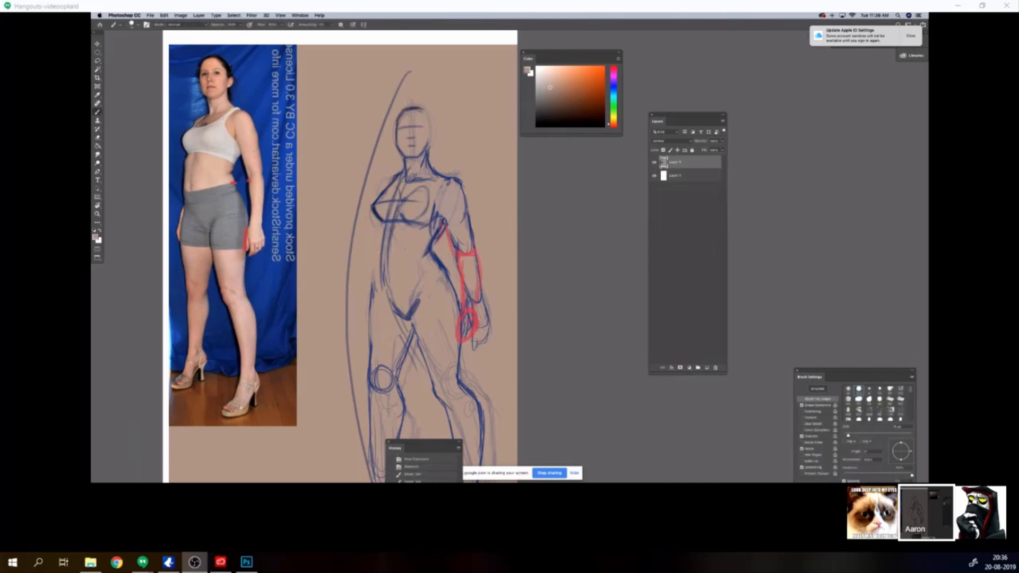
Step: Redraw the figure's outer waist line between the breast and the hip in sampled blue
{"action": "left_click", "coordinate": [378, 217], "text": "alt"}
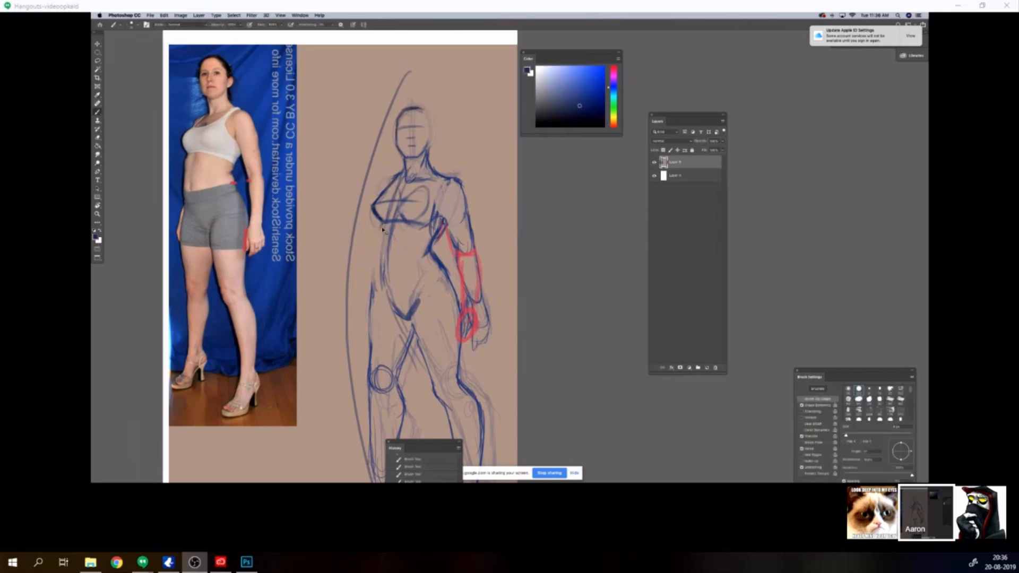
{"action": "left_click_drag", "start_coordinate": [380, 233], "coordinate": [386, 223]}
{"action": "key", "text": "super+z"}
{"action": "left_click_drag", "start_coordinate": [378, 238], "coordinate": [377, 280]}
{"action": "left_click_drag", "start_coordinate": [347, 206], "coordinate": [321, 197]}
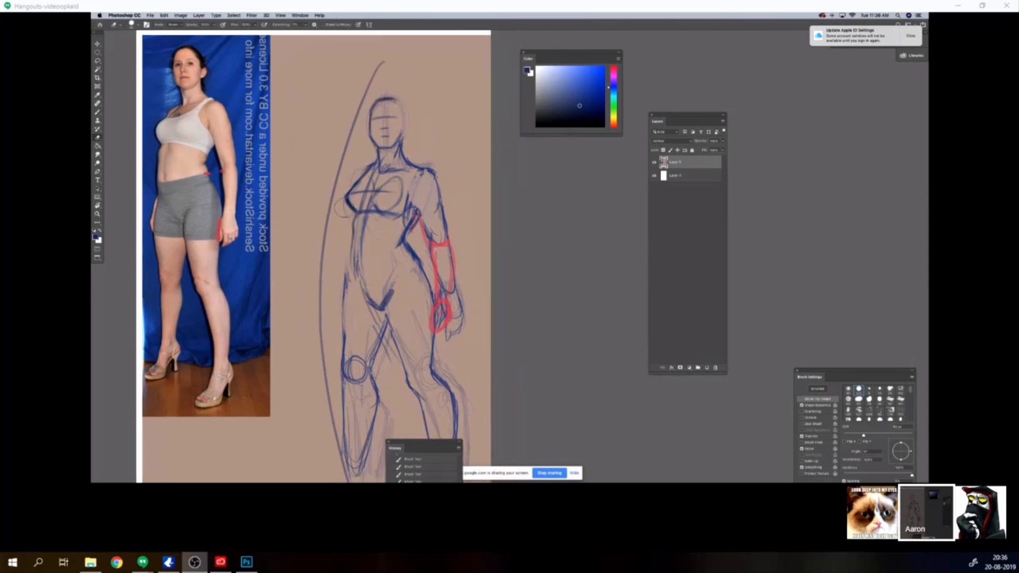
Step: Sample the background colour around the waist and chest and enlarge the brush for covering stray lines
{"action": "left_click", "coordinate": [357, 254], "text": "alt"}
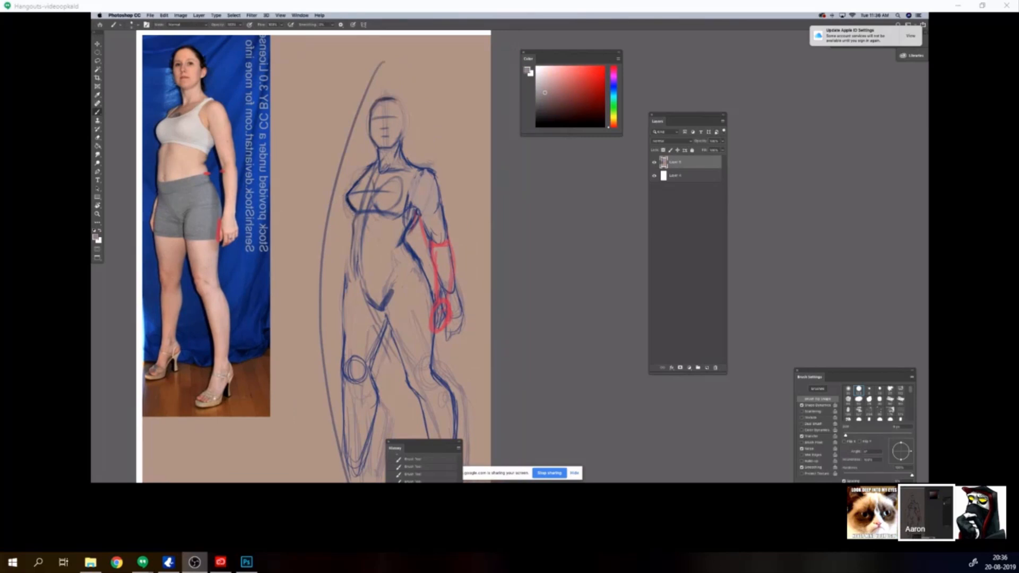
{"action": "left_click", "coordinate": [348, 187], "text": "alt"}
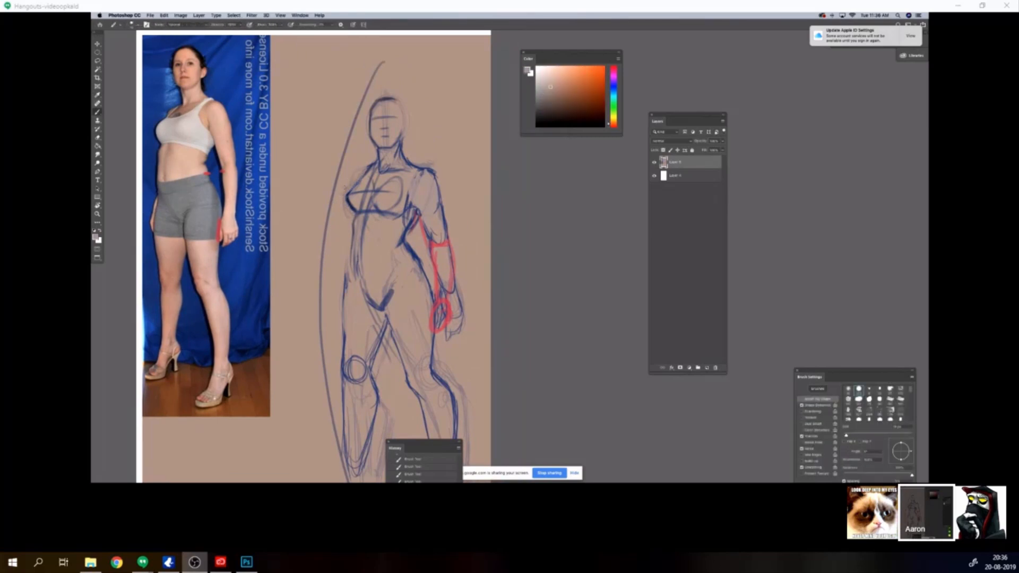
{"action": "key", "text": "bracketright"}
{"action": "key", "text": "bracketright"}
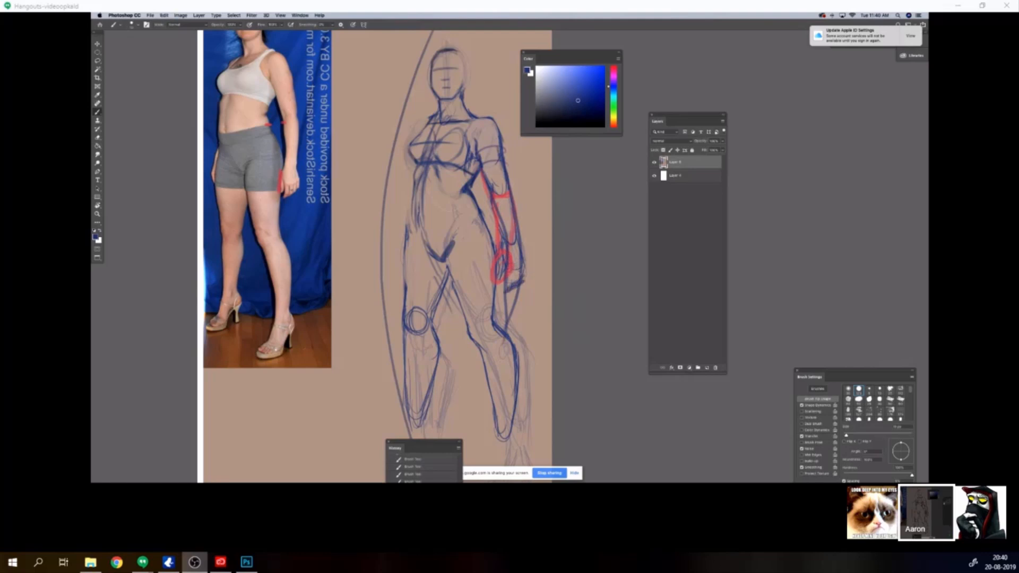
Step: Lasso the figure's lowered hand and reposition it slightly closer to the hip with Free Transform
{"action": "key", "text": "l"}
{"action": "mouse_move", "coordinate": [507, 240]}
{"action": "left_mouse_down"}
{"action": "mouse_move", "coordinate": [495, 292]}
{"action": "mouse_move", "coordinate": [533, 268]}
{"action": "mouse_move", "coordinate": [506, 283]}
{"action": "left_mouse_up"}
{"action": "key", "text": "super+t"}
{"action": "key", "text": "Return"}
{"action": "key", "text": "o"}
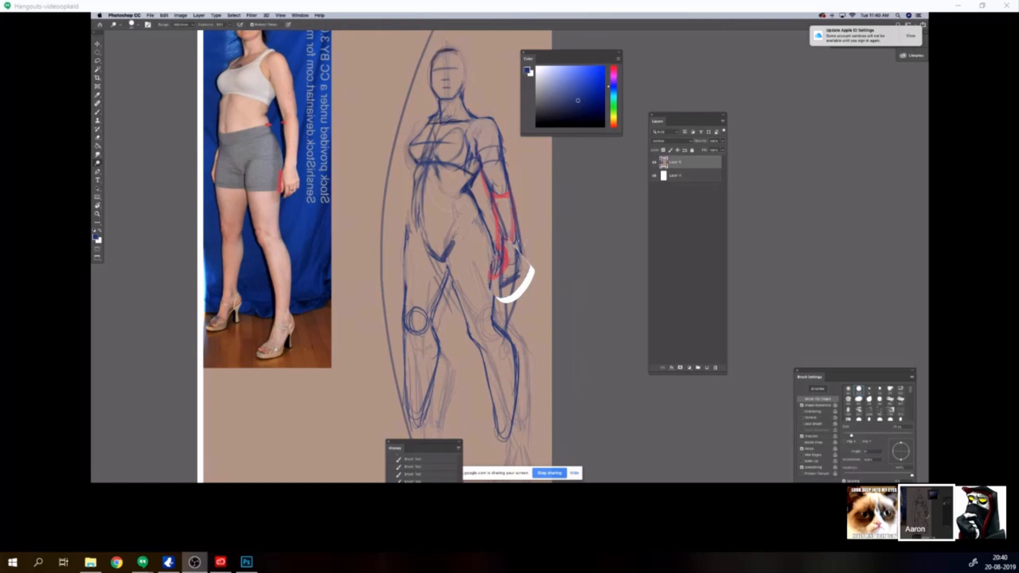
Step: Touch up the lines beside the wrist and the waist with background and blue colours sampled from the canvas
{"action": "key", "text": "b"}
{"action": "left_click", "coordinate": [522, 250], "text": "alt"}
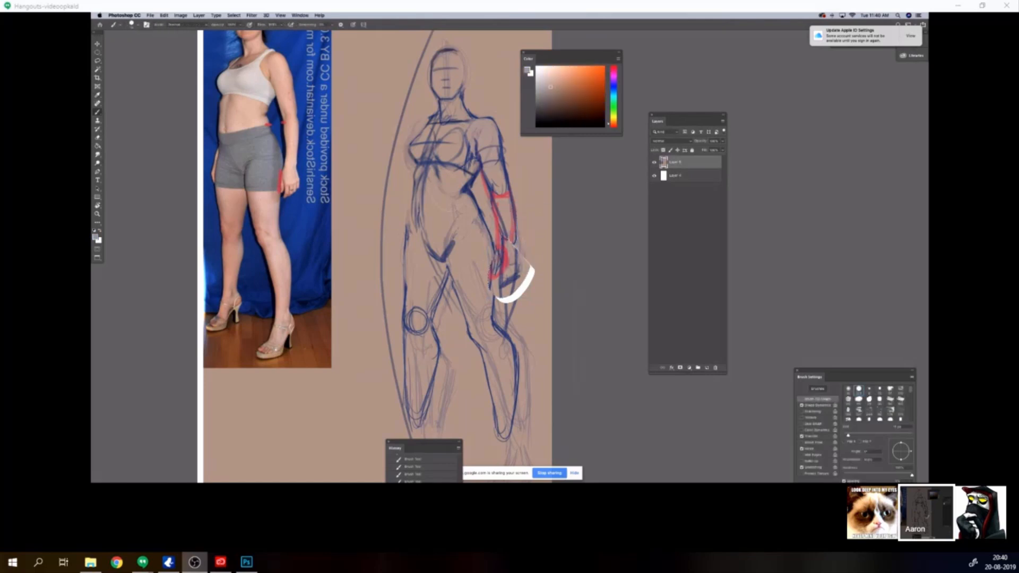
{"action": "scroll", "coordinate": [471, 106], "scroll_direction": "up", "scroll_amount": 3}
{"action": "left_click", "coordinate": [469, 163], "text": "alt"}
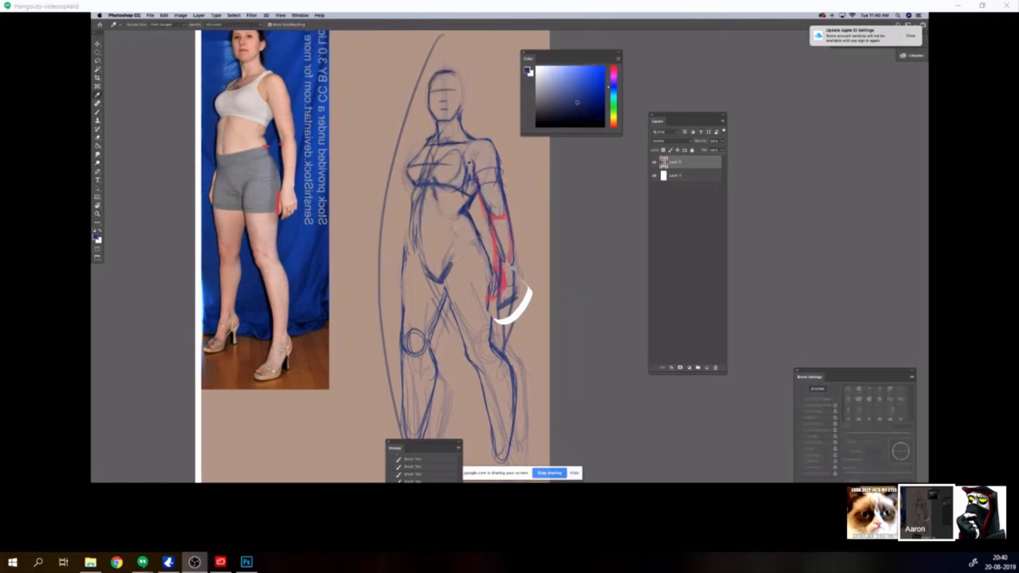
{"action": "left_click", "coordinate": [453, 220], "text": "alt"}
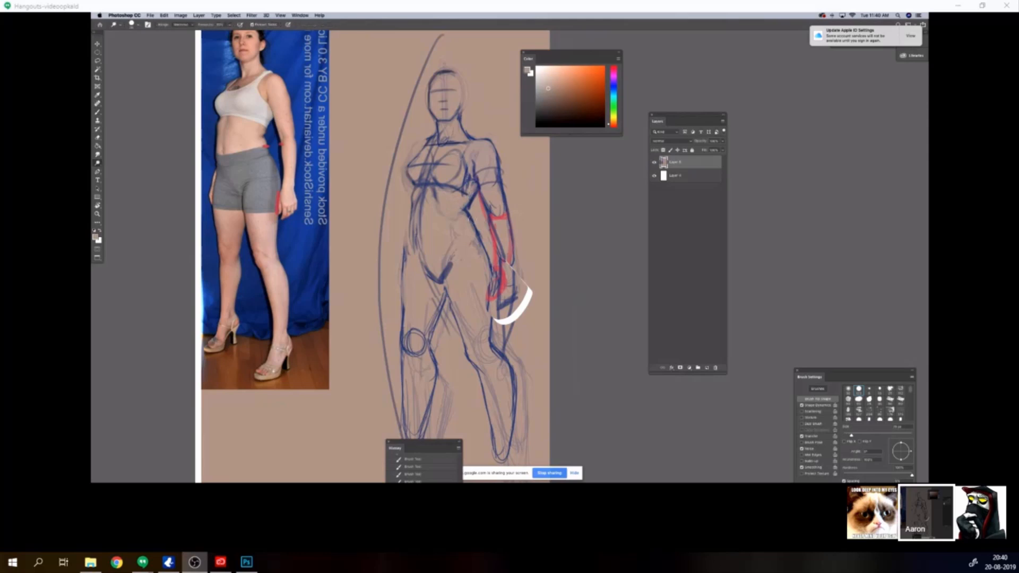
Step: Sample the dark blue, adjust the brush size and strengthen the waist-to-hip contour beside the lowered arm
{"action": "left_click", "coordinate": [467, 212], "text": "alt"}
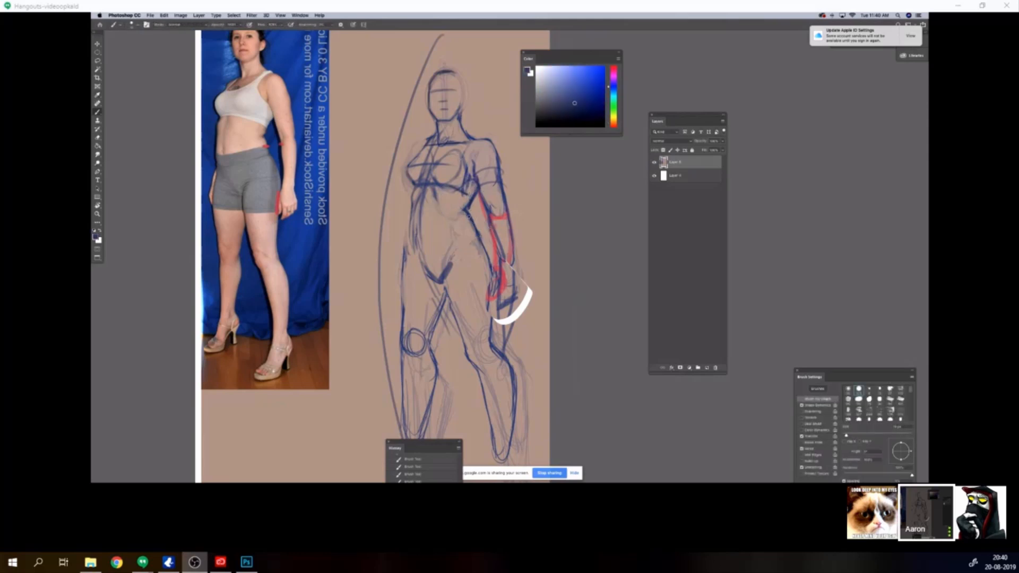
{"action": "key", "text": "bracketright"}
{"action": "key", "text": "bracketright"}
{"action": "key", "text": "bracketleft"}
{"action": "key", "text": "bracketright"}
{"action": "key", "text": "bracketright"}
{"action": "key", "text": "bracketleft"}
Step: Trim the inner edge of the hip contour with sampled background colour and resample the blue line colour
{"action": "left_click", "coordinate": [477, 255], "text": "alt"}
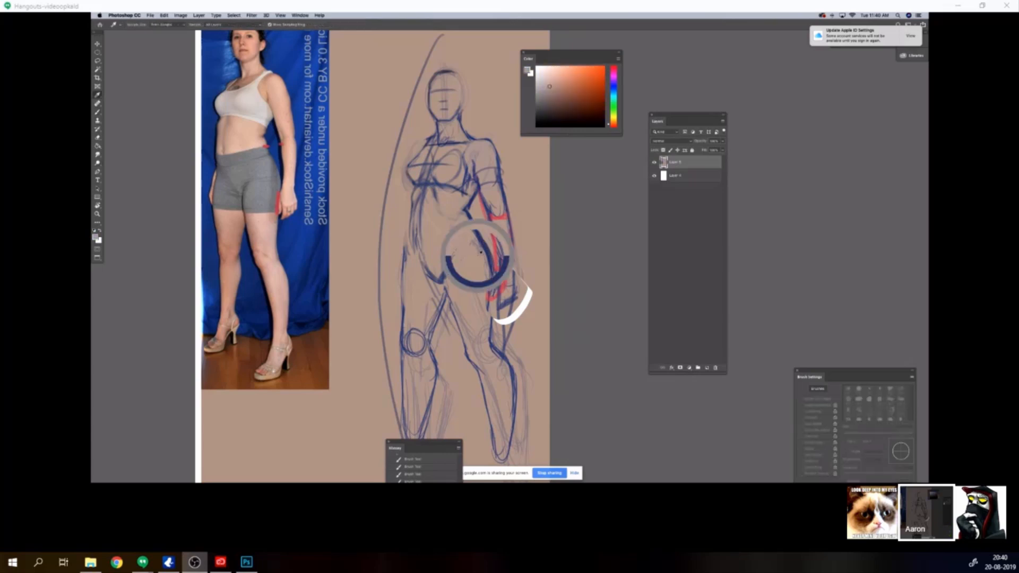
{"action": "key", "text": "bracketright"}
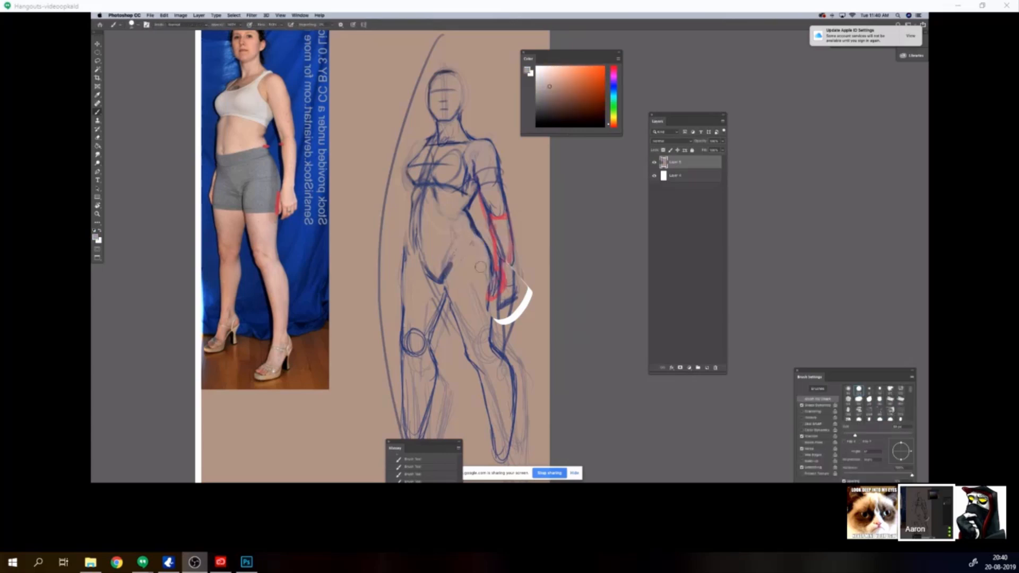
{"action": "left_click_drag", "start_coordinate": [475, 253], "coordinate": [478, 256]}
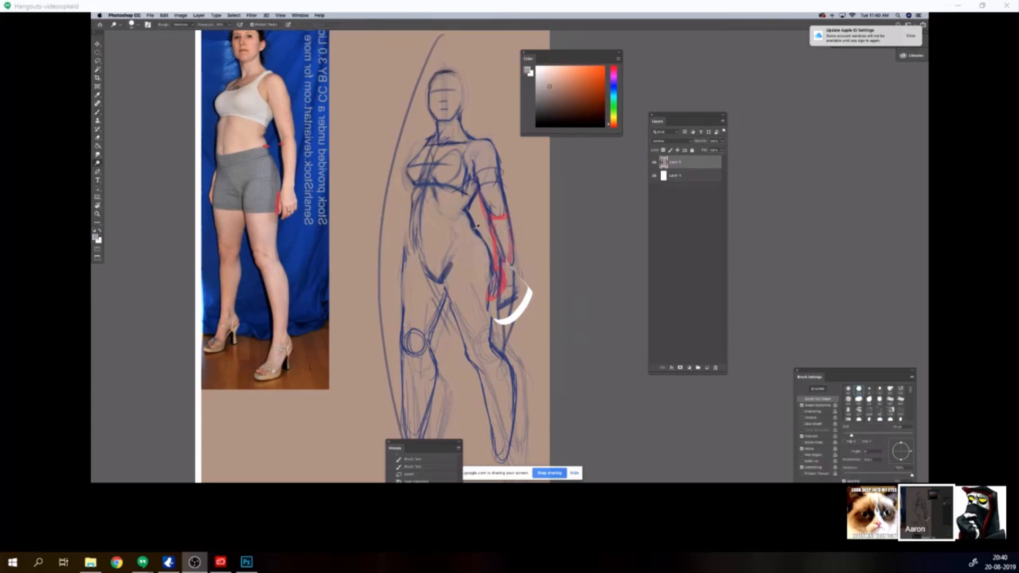
{"action": "left_click", "coordinate": [480, 213], "text": "alt"}
{"action": "left_click", "coordinate": [476, 231], "text": "alt"}
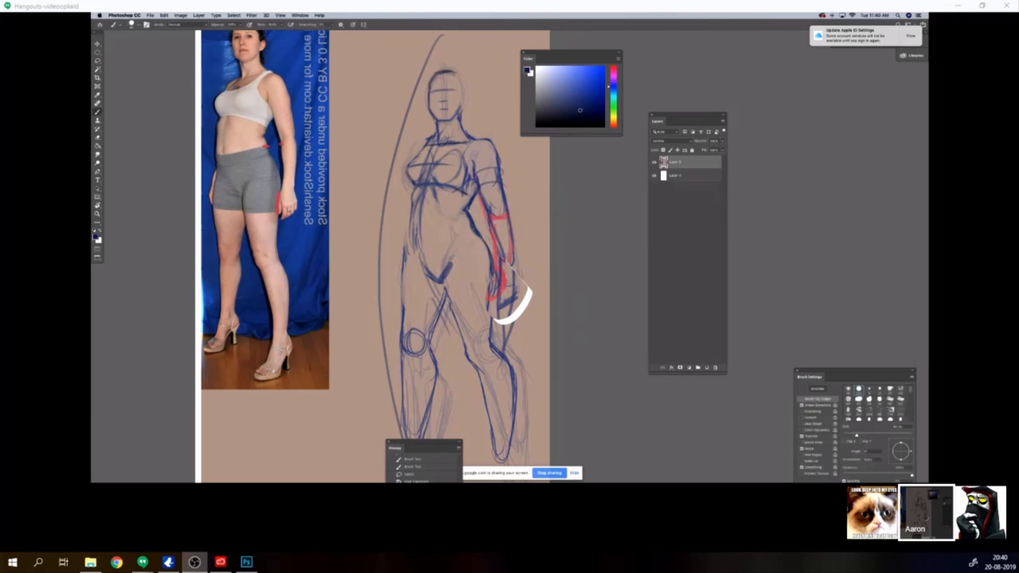
Step: Strengthen the hip contour beside the lowered arm with short blue strokes
{"action": "left_click", "coordinate": [478, 235]}
{"action": "left_click_drag", "start_coordinate": [477, 233], "coordinate": [491, 262]}
{"action": "left_click_drag", "start_coordinate": [488, 248], "coordinate": [492, 283]}
{"action": "key", "text": "z"}
{"action": "mouse_move", "coordinate": [400, 201]}
{"action": "left_mouse_down"}
{"action": "mouse_move", "coordinate": [380, 203]}
{"action": "mouse_move", "coordinate": [428, 200]}
{"action": "mouse_move", "coordinate": [416, 175]}
{"action": "left_mouse_up"}
{"action": "left_click", "coordinate": [409, 187], "text": "alt"}
{"action": "left_click", "coordinate": [378, 170]}
Step: Sample the background colour, adjust the brush size and paint out stray lines inside the waist and hip
{"action": "key", "text": "i"}
{"action": "left_click", "coordinate": [450, 172], "text": "alt"}
{"action": "key", "text": "]"}
{"action": "key", "text": "]"}
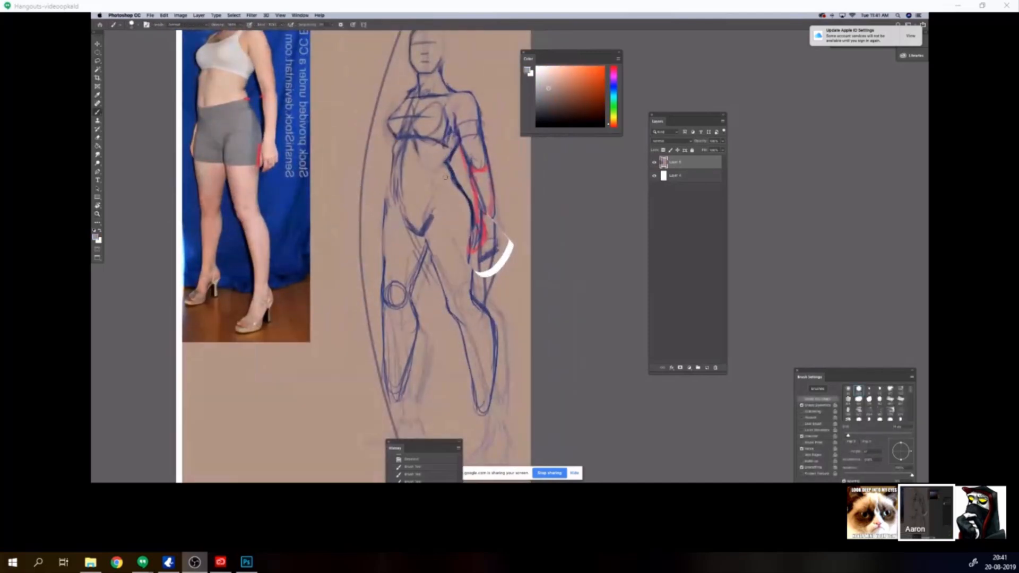
{"action": "left_click_drag", "start_coordinate": [443, 171], "coordinate": [448, 202]}
{"action": "key", "text": "["}
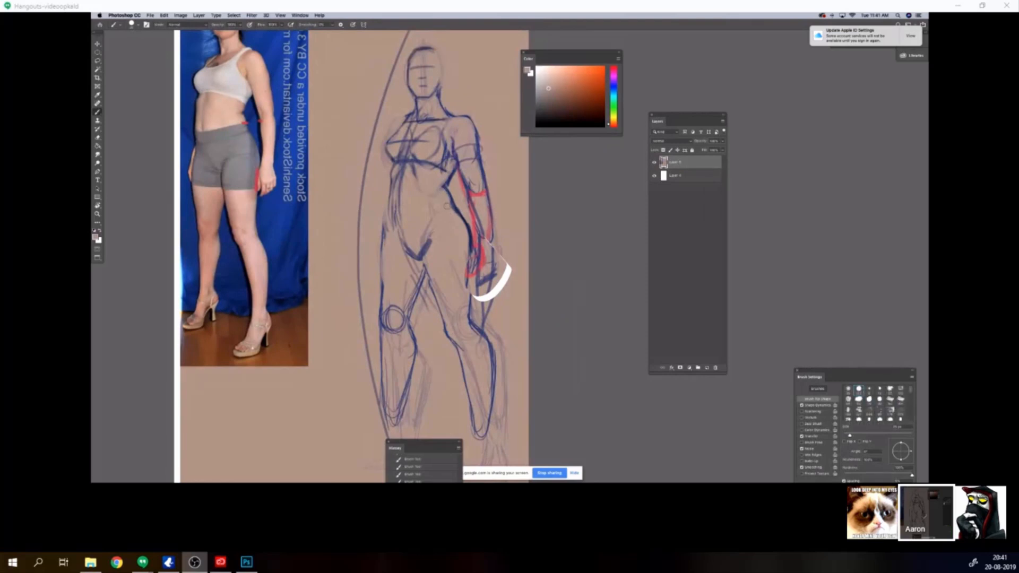
{"action": "left_click_drag", "start_coordinate": [452, 239], "coordinate": [487, 265]}
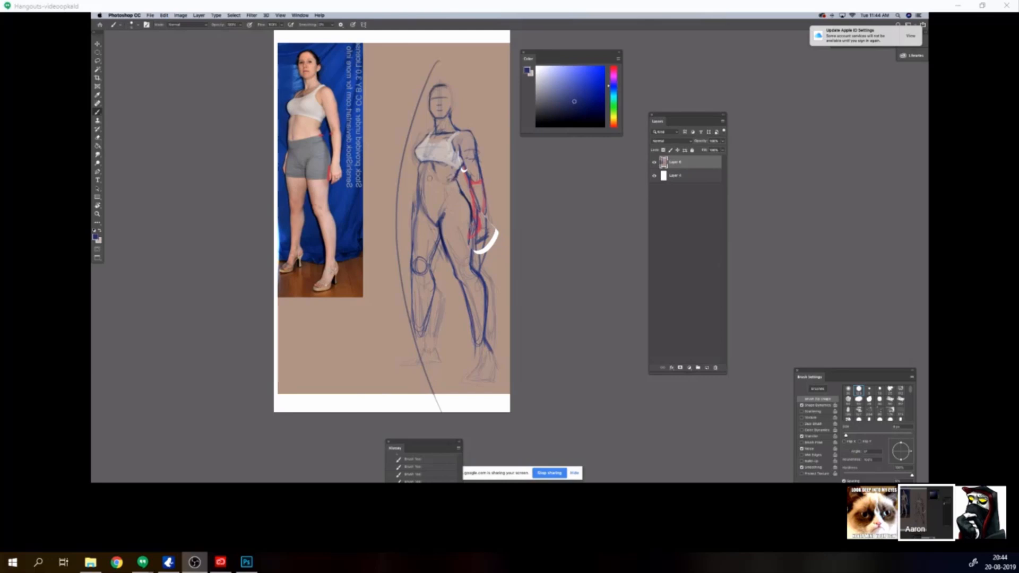
Step: Paint out the marks on the abdomen below the chest with sampled canvas colours and resample the dark blue
{"action": "left_click", "coordinate": [429, 178], "text": "alt"}
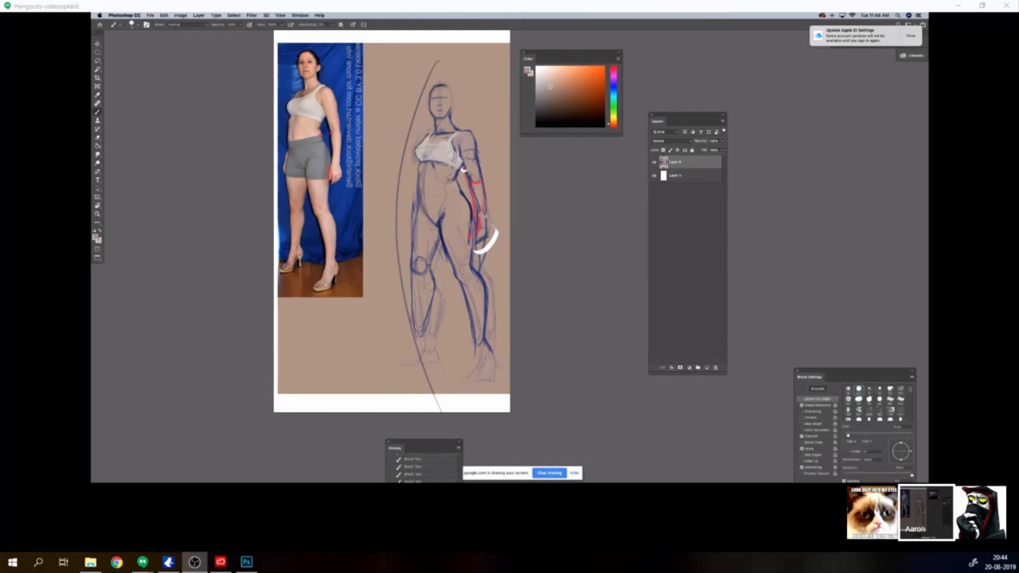
{"action": "key", "text": "i"}
{"action": "left_click", "coordinate": [431, 159]}
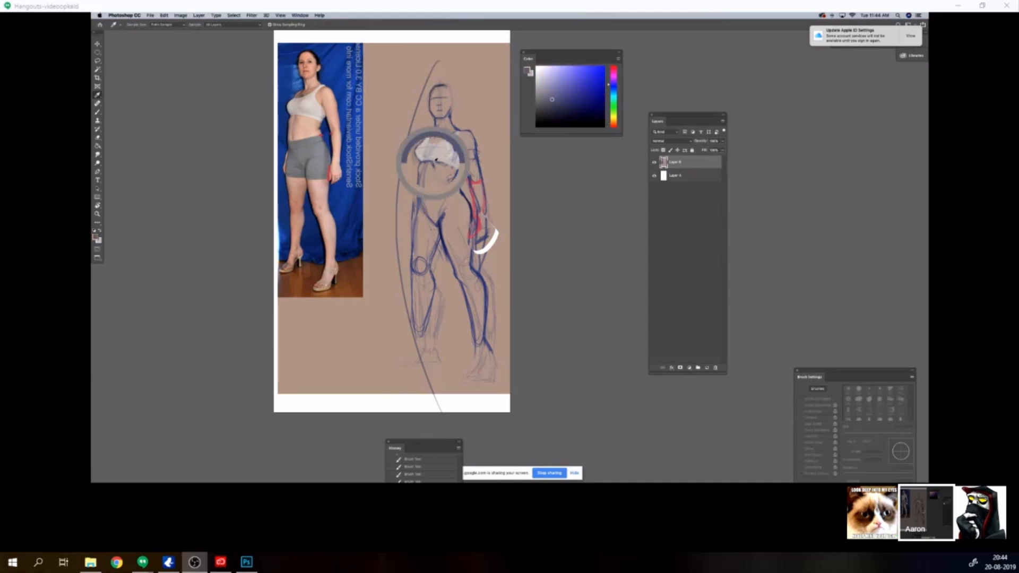
{"action": "key", "text": "b"}
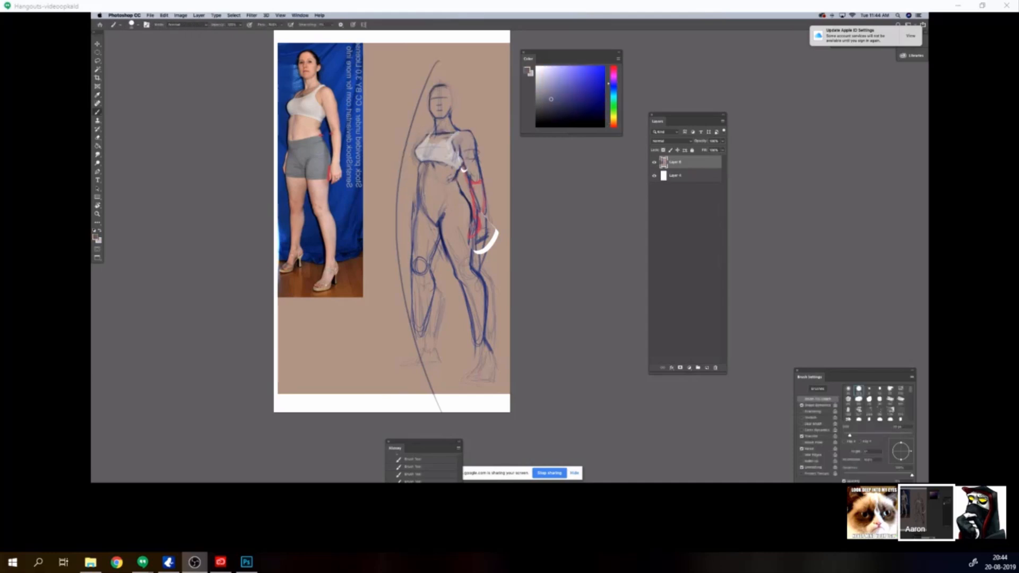
{"action": "left_click", "coordinate": [448, 173], "text": "alt"}
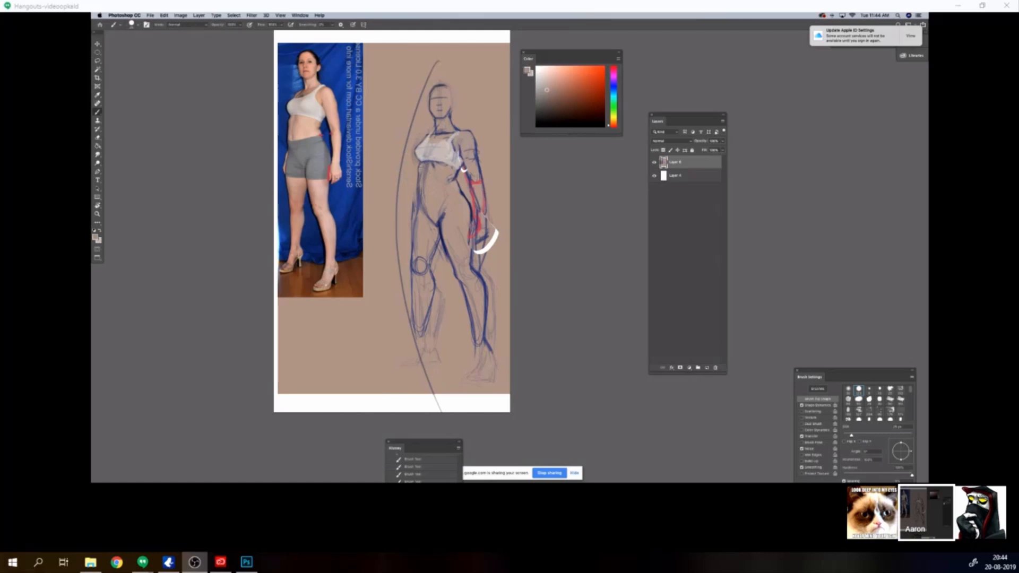
{"action": "left_click", "coordinate": [463, 169], "text": "alt"}
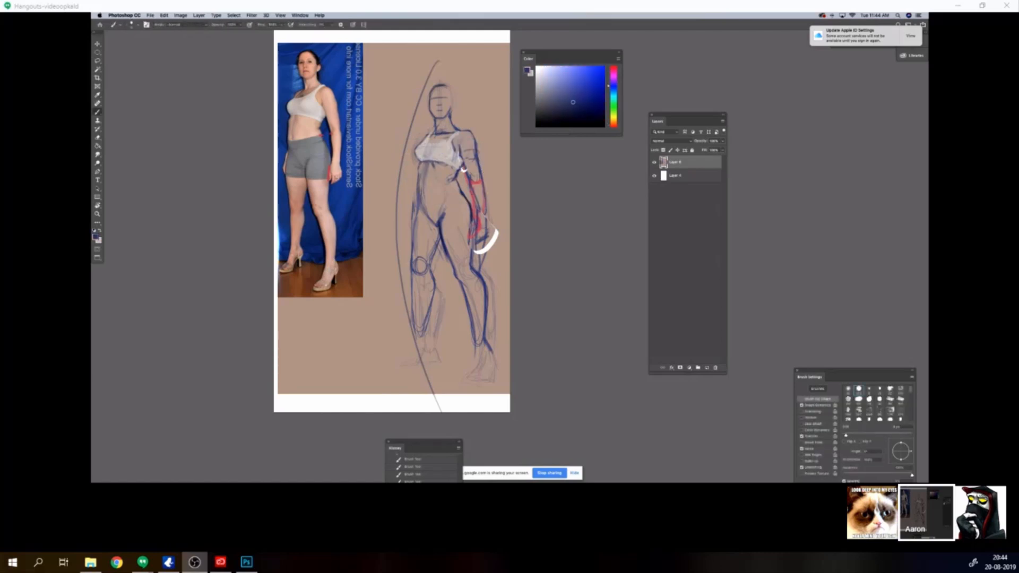
Step: Lasso the figure's torso, copy it to a new layer and reshape its chest and waist with Warp
{"action": "key", "text": "l"}
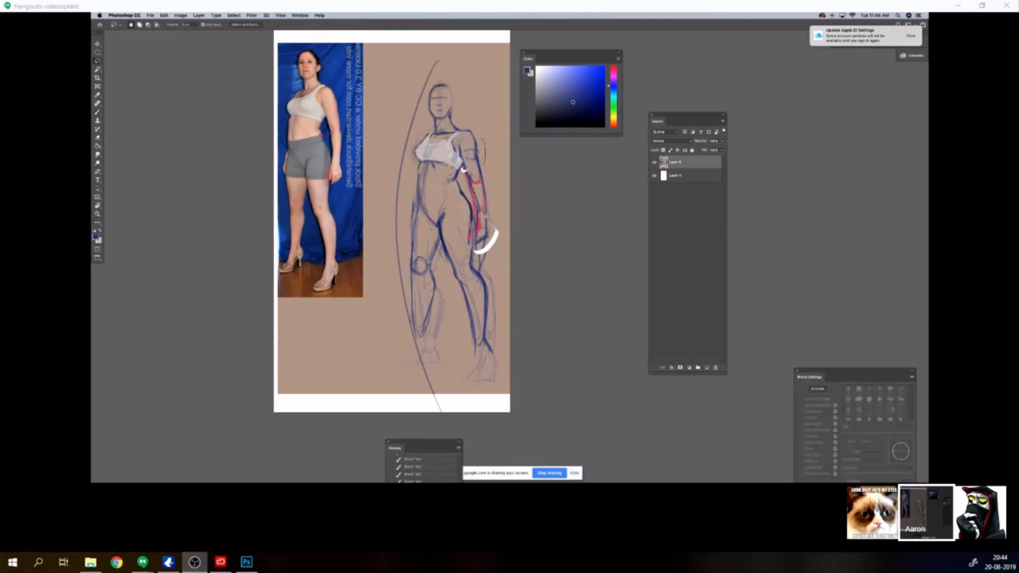
{"action": "left_click_drag", "start_coordinate": [486, 107], "coordinate": [484, 109]}
{"action": "key", "text": "ctrl+j"}
{"action": "key", "text": "ctrl+t"}
{"action": "right_click", "coordinate": [444, 181]}
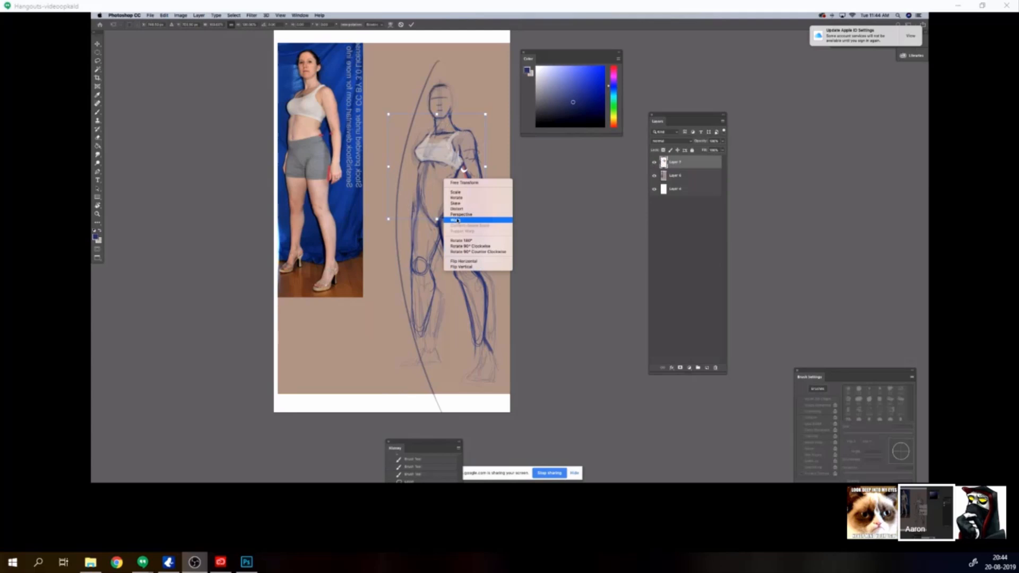
{"action": "left_click", "coordinate": [458, 220]}
{"action": "left_click_drag", "start_coordinate": [415, 158], "coordinate": [412, 215]}
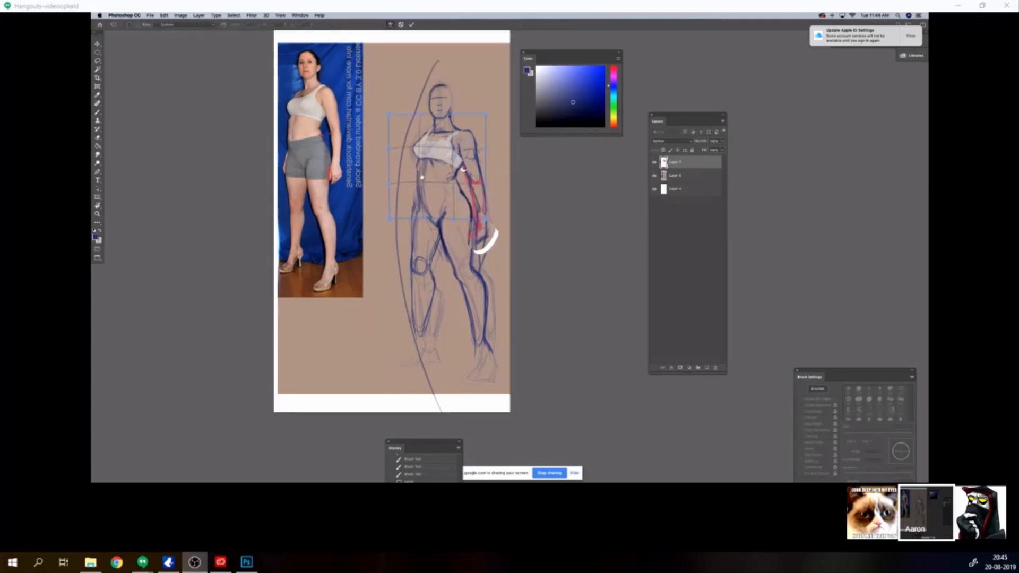
{"action": "left_click_drag", "start_coordinate": [417, 160], "coordinate": [426, 149]}
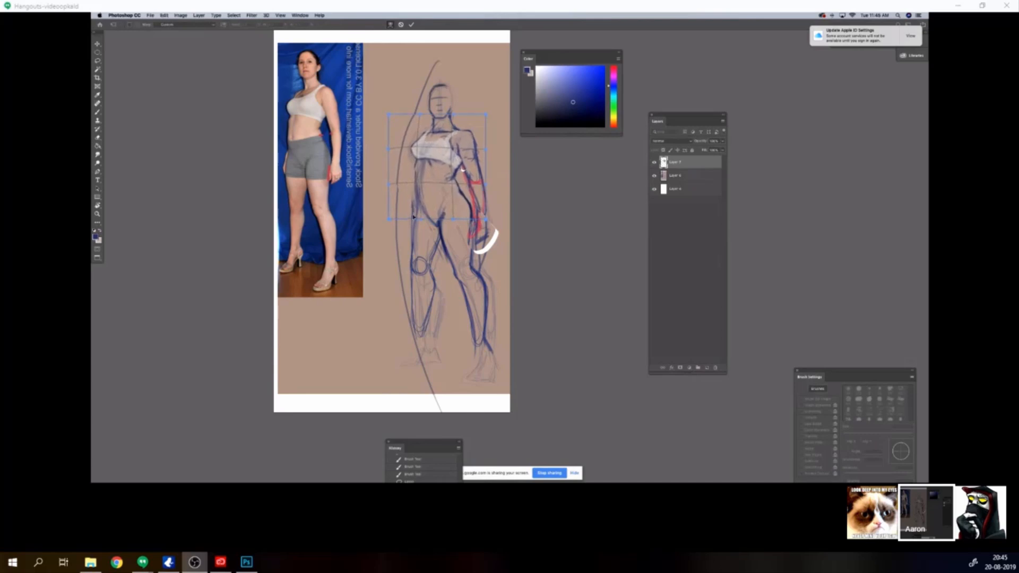
{"action": "mouse_move", "coordinate": [411, 216]}
{"action": "left_mouse_down"}
{"action": "mouse_move", "coordinate": [403, 204]}
{"action": "mouse_move", "coordinate": [414, 222]}
{"action": "left_mouse_up"}
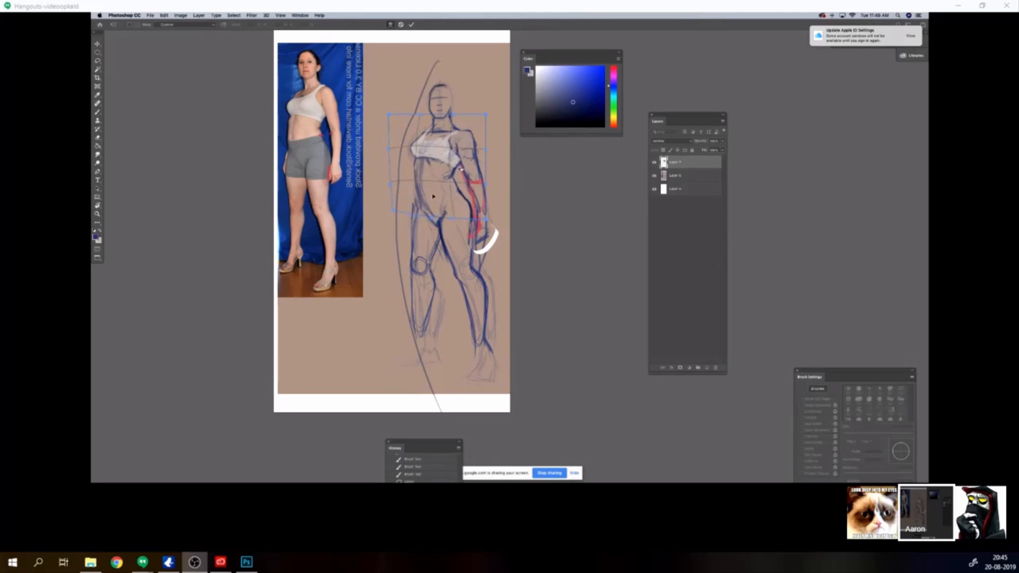
{"action": "key", "text": "Return"}
Step: Return to the Brush and sample the dark blue line colour from the waist and underarm contour
{"action": "key", "text": "l"}
{"action": "key", "text": "b"}
{"action": "left_click", "coordinate": [461, 192], "text": "alt"}
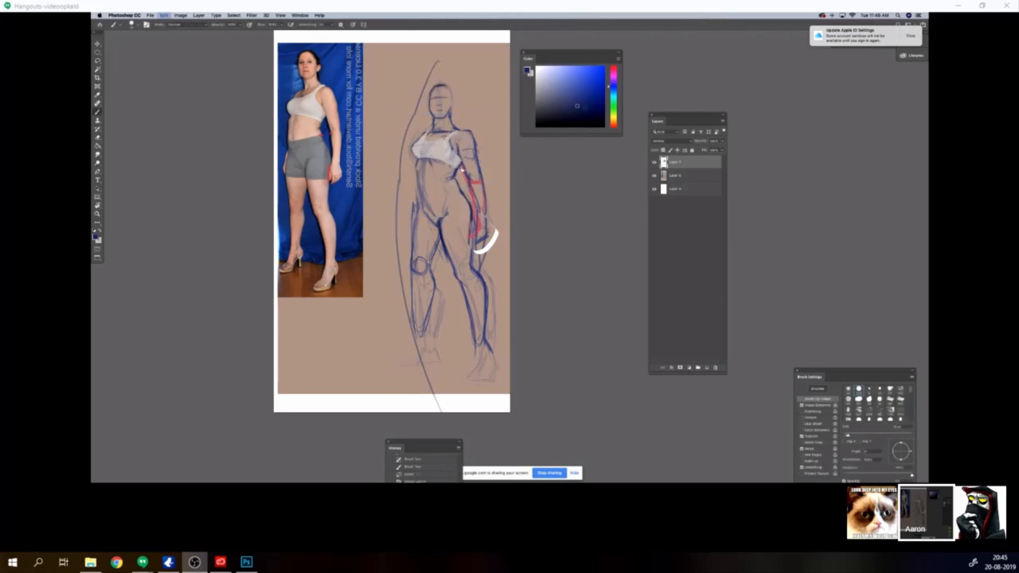
{"action": "left_click", "coordinate": [462, 170], "text": "alt"}
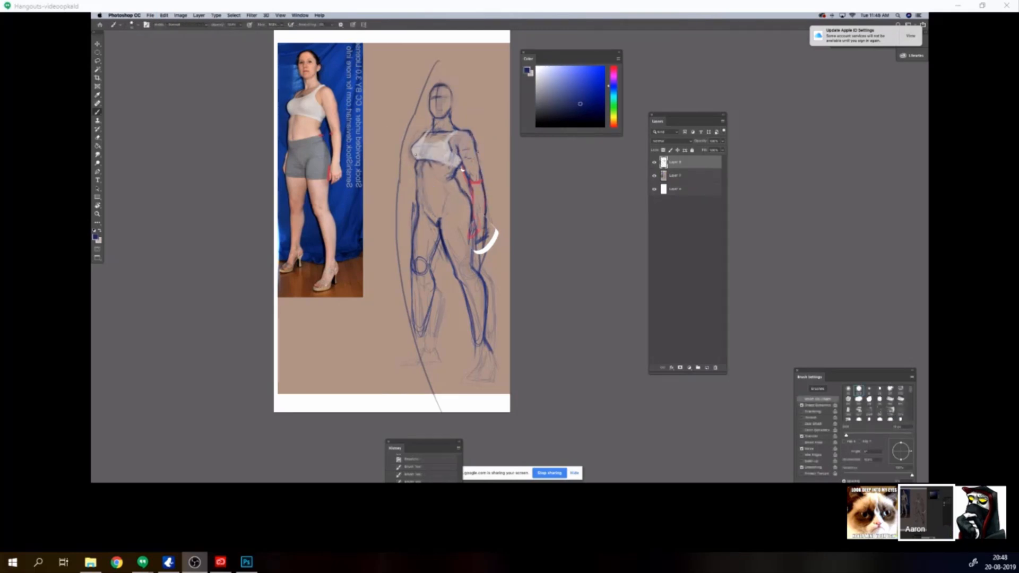
Step: Try blue strokes down the torso from the chest to the abdomen and undo them
{"action": "mouse_move", "coordinate": [417, 160]}
{"action": "left_mouse_down"}
{"action": "mouse_move", "coordinate": [445, 159]}
{"action": "mouse_move", "coordinate": [424, 199]}
{"action": "left_mouse_up"}
{"action": "key", "text": "ctrl+z"}
{"action": "key", "text": "ctrl+z"}
{"action": "left_click_drag", "start_coordinate": [434, 127], "coordinate": [427, 206]}
{"action": "key", "text": "ctrl+z"}
{"action": "left_click_drag", "start_coordinate": [428, 145], "coordinate": [430, 215]}
{"action": "key", "text": "ctrl+z"}
{"action": "key", "text": "bracketright"}
{"action": "key", "text": "bracketright"}
{"action": "key", "text": "bracketright"}
Step: Lasso and reposition the waist detail under the chest, and copy that area from the layer below to a new layer
{"action": "key", "text": "l"}
{"action": "left_click_drag", "start_coordinate": [455, 170], "coordinate": [457, 183]}
{"action": "key", "text": "super+t"}
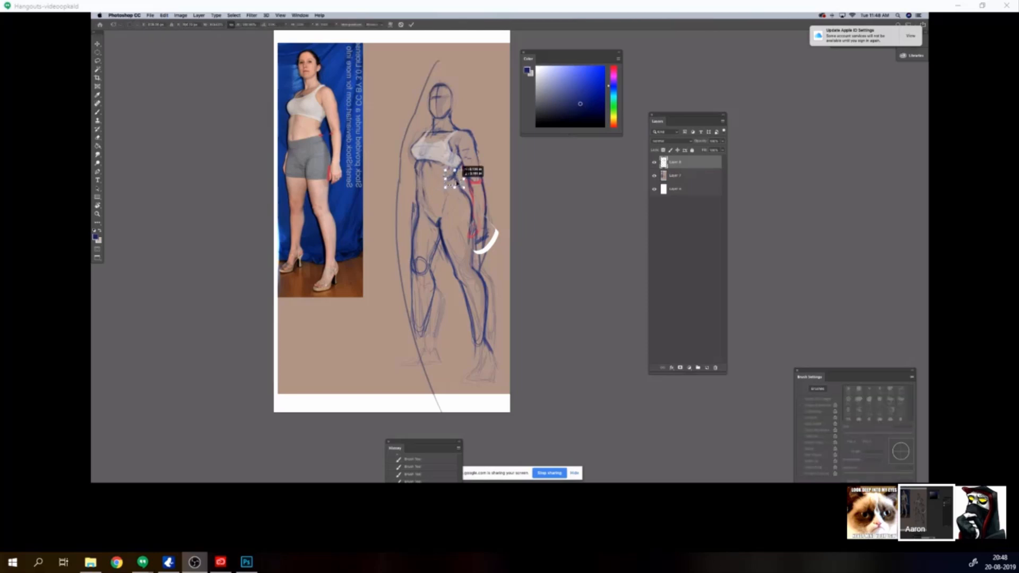
{"action": "key", "text": "Return"}
{"action": "left_click", "coordinate": [675, 177]}
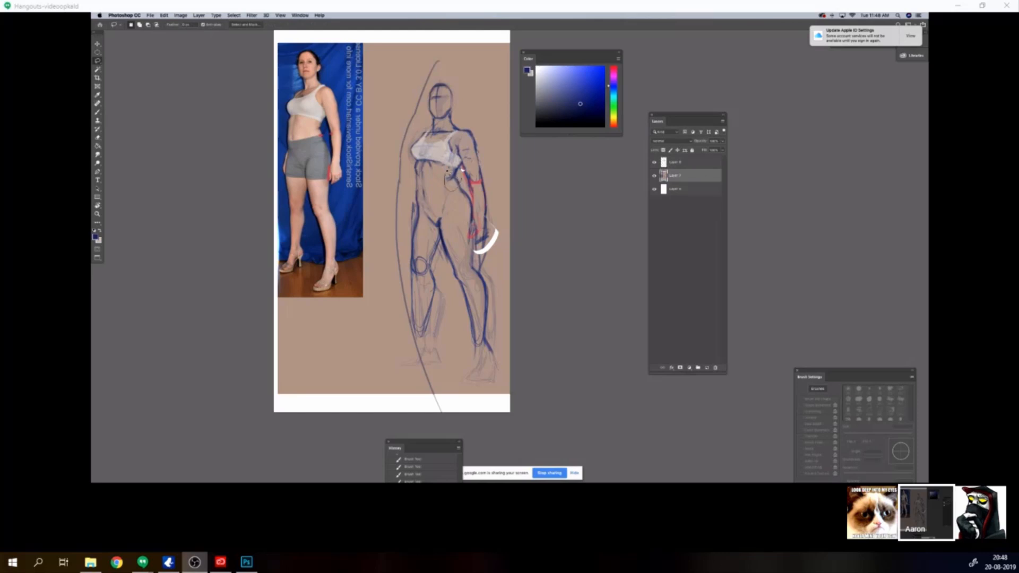
{"action": "key", "text": "super+j"}
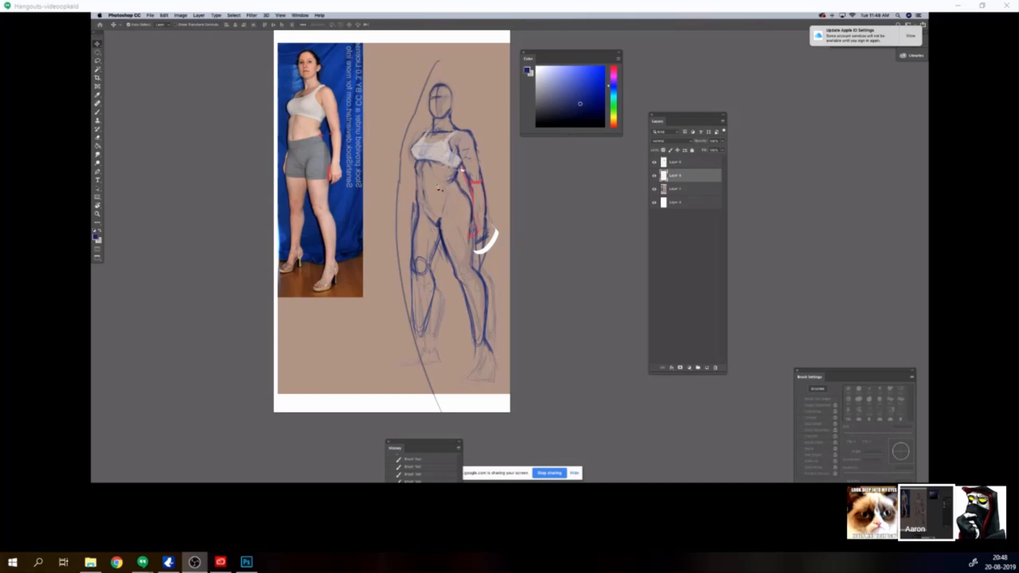
Step: Paint over the stray lines around the waist and ribcage with sampled background colour, adjusting the brush size
{"action": "key", "text": "b"}
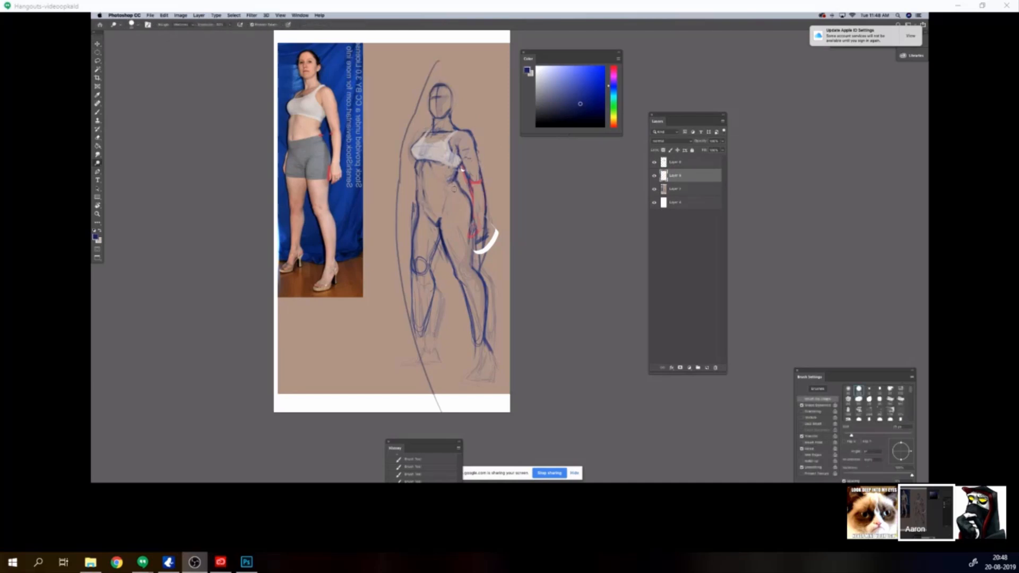
{"action": "left_click", "coordinate": [455, 188], "text": "alt"}
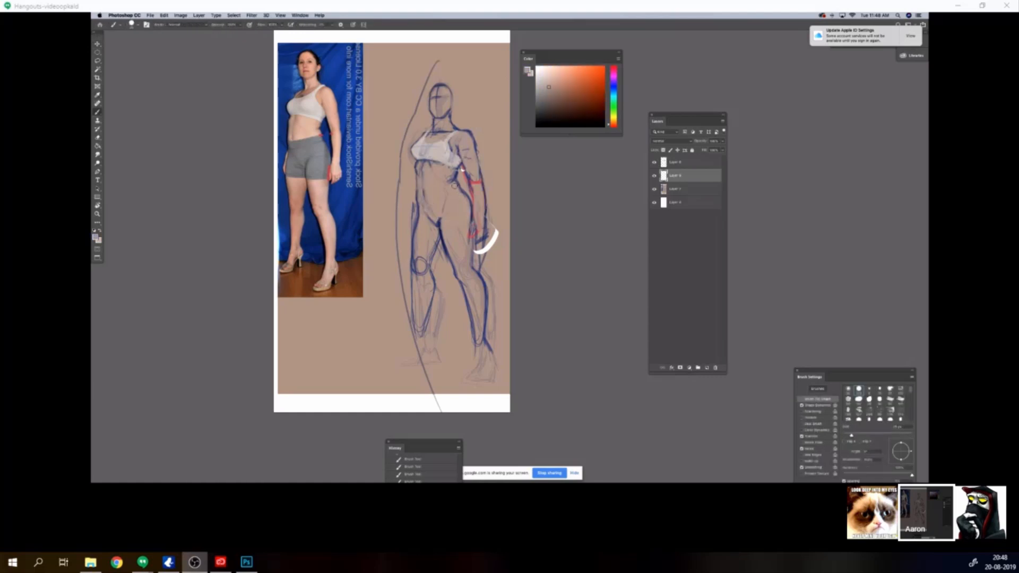
{"action": "key", "text": "bracketleft"}
{"action": "key", "text": "bracketleft"}
{"action": "key", "text": "i"}
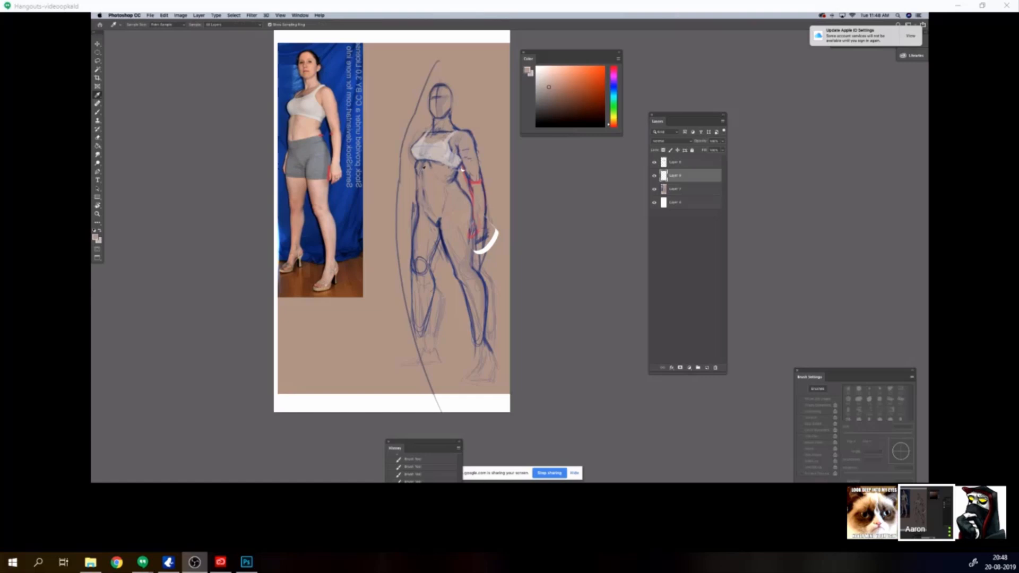
{"action": "key", "text": "b"}
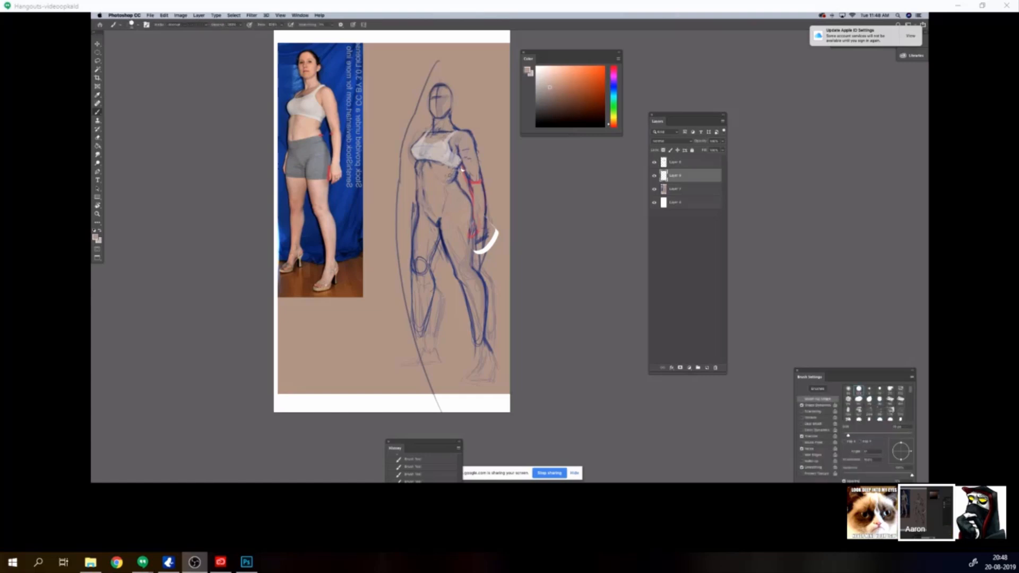
{"action": "key", "text": "]"}
{"action": "key", "text": "]"}
{"action": "key", "text": "]"}
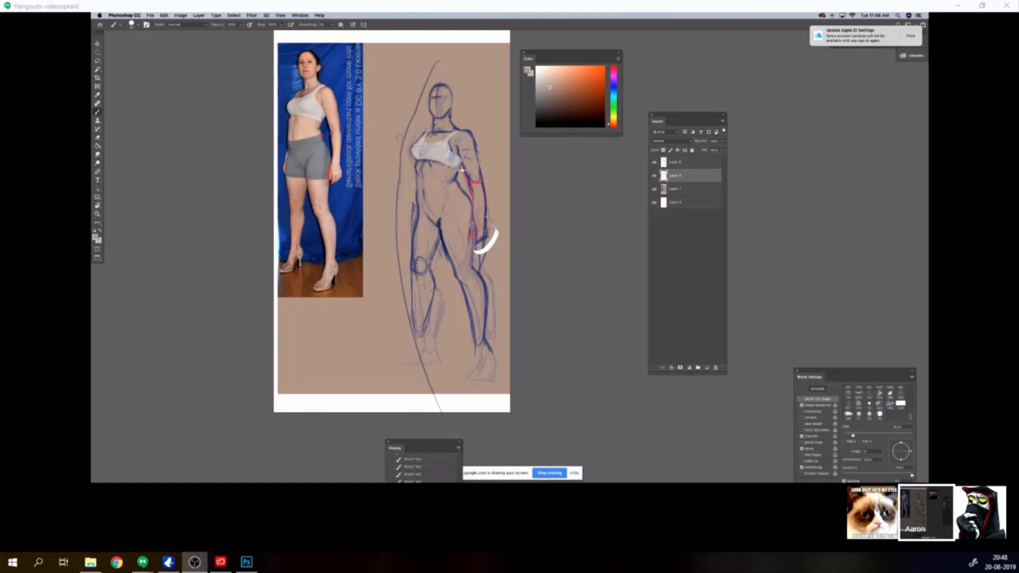
Step: Merge the three sketch layers above the white bottom layer and duplicate the merged layer
{"action": "left_click", "coordinate": [281, 15]}
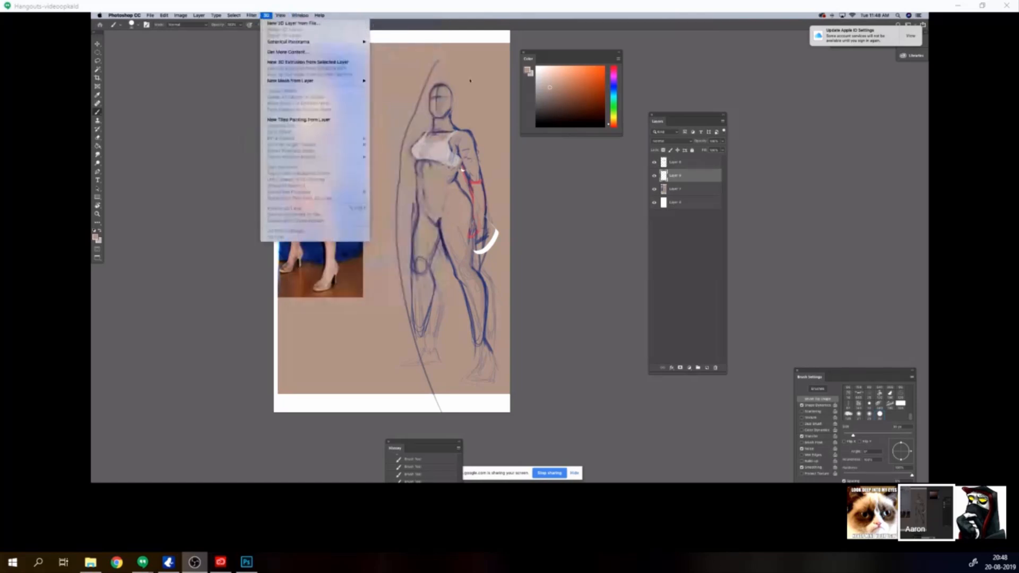
{"action": "key", "text": "Escape"}
{"action": "left_click", "coordinate": [673, 166]}
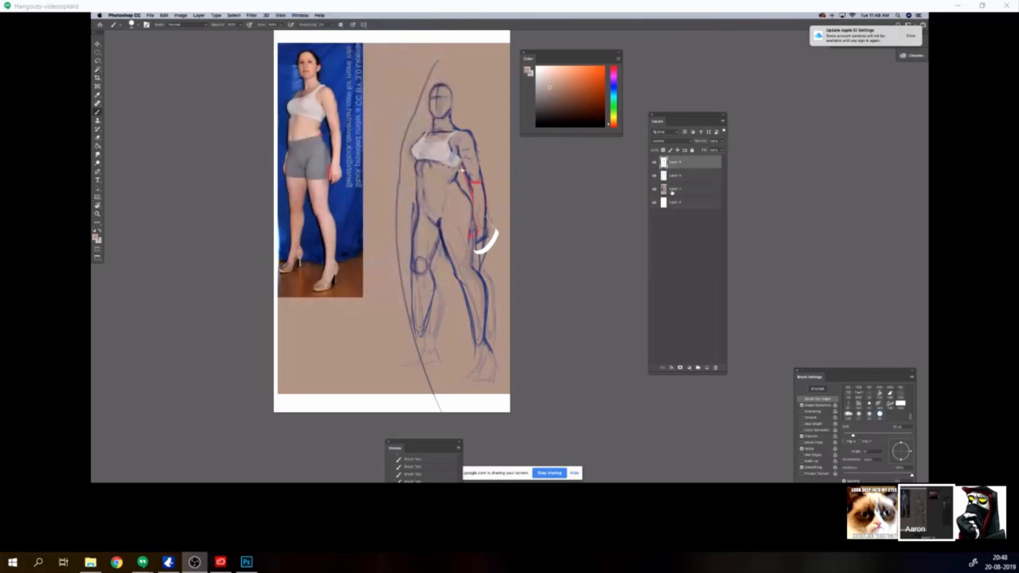
{"action": "left_click", "coordinate": [672, 190], "text": "shift"}
{"action": "key", "text": "super+e"}
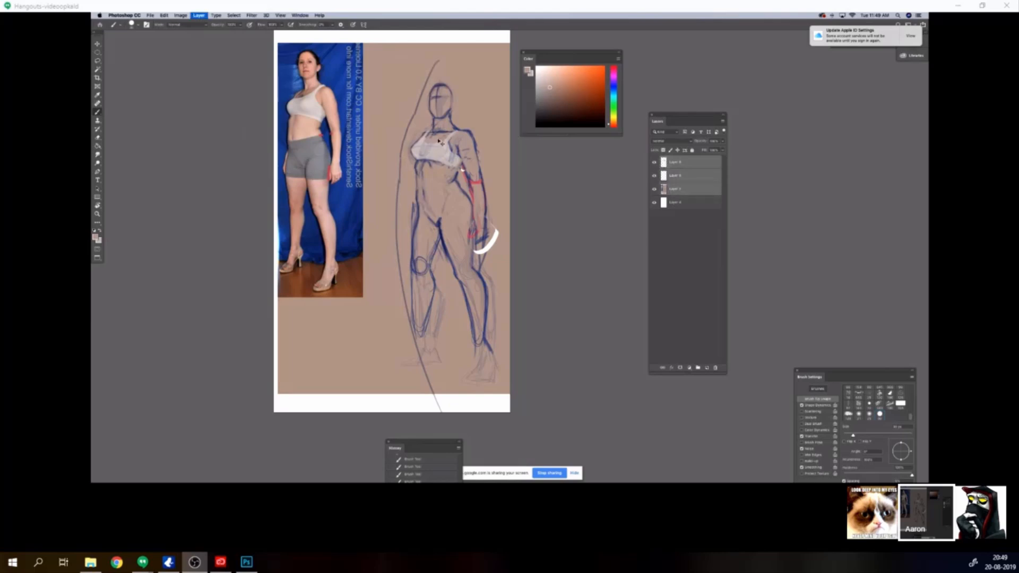
{"action": "key", "text": "super+j"}
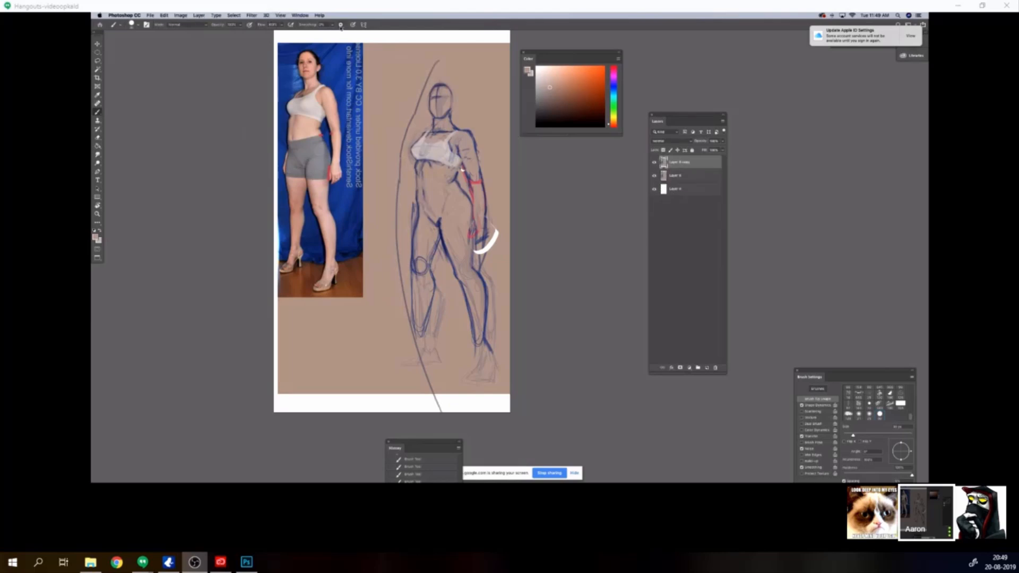
Step: Open the duplicated layer in Liquify, try a push on the waist contour and undo it
{"action": "left_click", "coordinate": [262, 15]}
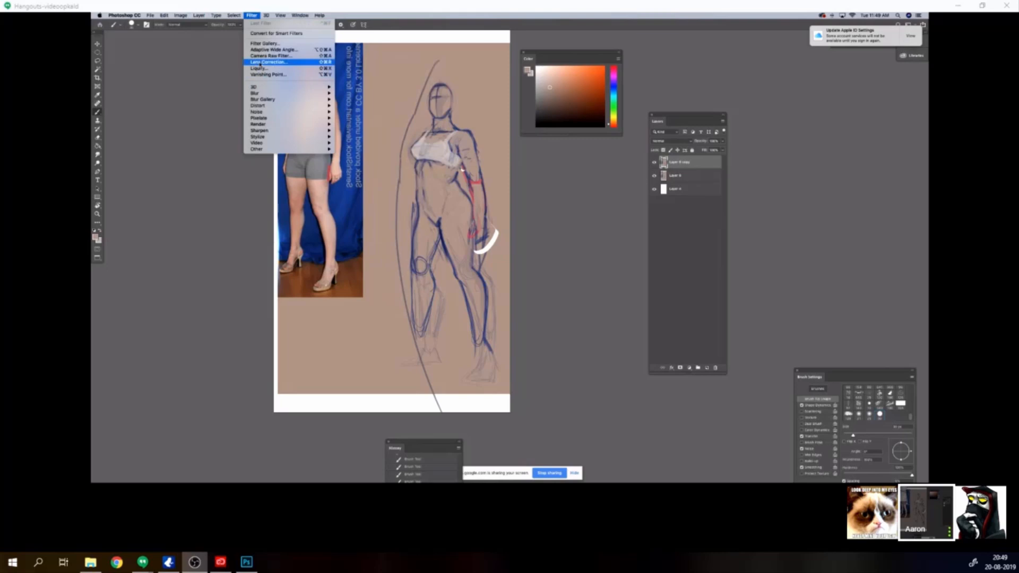
{"action": "left_click", "coordinate": [259, 69]}
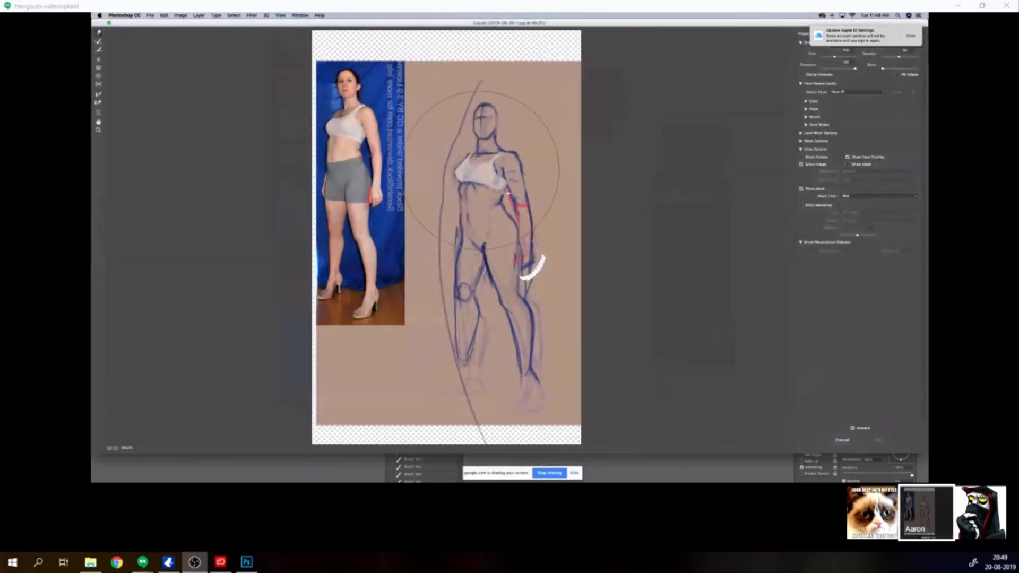
{"action": "key", "text": "bracketleft"}
{"action": "left_click_drag", "start_coordinate": [470, 191], "coordinate": [469, 202]}
{"action": "key", "text": "super+z"}
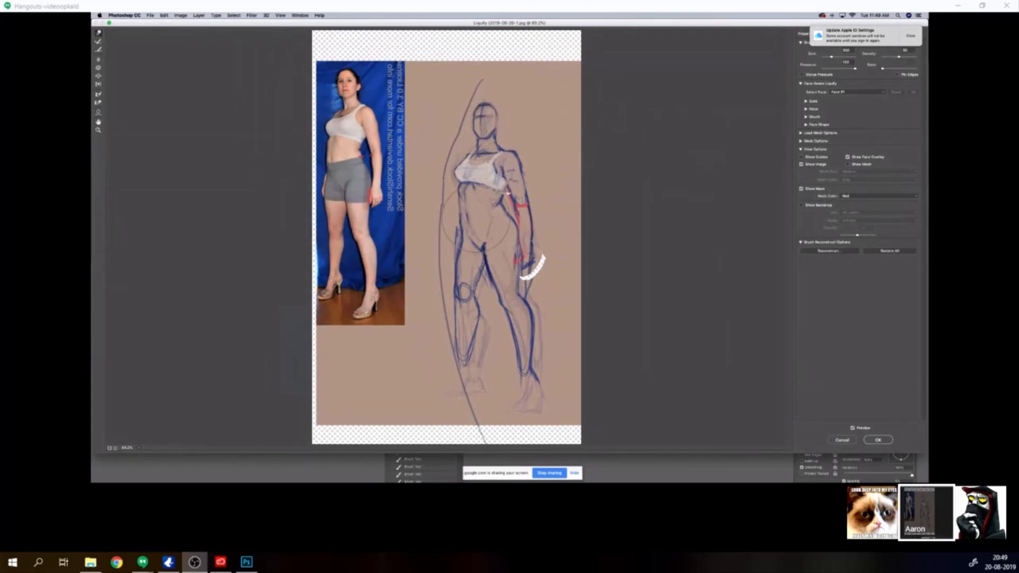
Step: Adjust the Liquify brush size for reshaping the waist and thigh contours
{"action": "key", "text": "["}
{"action": "key", "text": "["}
{"action": "key", "text": "["}
{"action": "key", "text": "["}
{"action": "key", "text": "["}
{"action": "key", "text": "bracketright"}
{"action": "key", "text": "bracketright"}
{"action": "key", "text": "bracketright"}
{"action": "key", "text": "bracketright"}
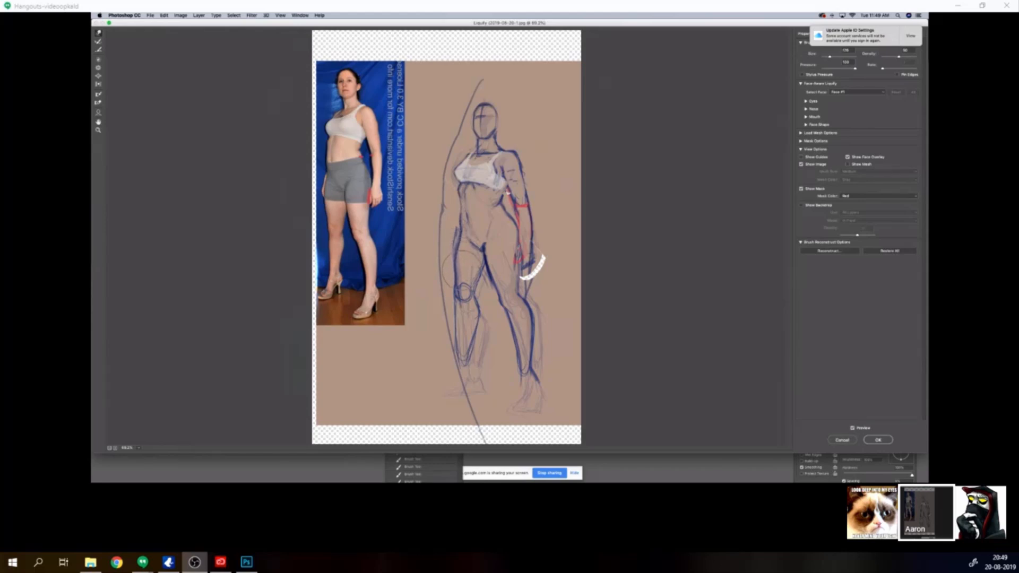
Step: Push the shoulder and upper-arm contour in Liquify, varying the brush size
{"action": "key", "text": "bracketleft"}
{"action": "key", "text": "bracketleft"}
{"action": "key", "text": "bracketleft"}
{"action": "left_click_drag", "start_coordinate": [514, 157], "coordinate": [523, 169]}
{"action": "key", "text": "bracketright"}
{"action": "key", "text": "bracketright"}
{"action": "key", "text": "bracketright"}
{"action": "key", "text": "bracketright"}
{"action": "key", "text": "bracketright"}
{"action": "key", "text": "bracketright"}
{"action": "key", "text": "bracketleft"}
{"action": "key", "text": "bracketleft"}
{"action": "key", "text": "bracketleft"}
{"action": "key", "text": "bracketleft"}
Step: Reposition the copied legs beneath the torso with Free Transform
{"action": "left_click_drag", "start_coordinate": [376, 292], "coordinate": [398, 289]}
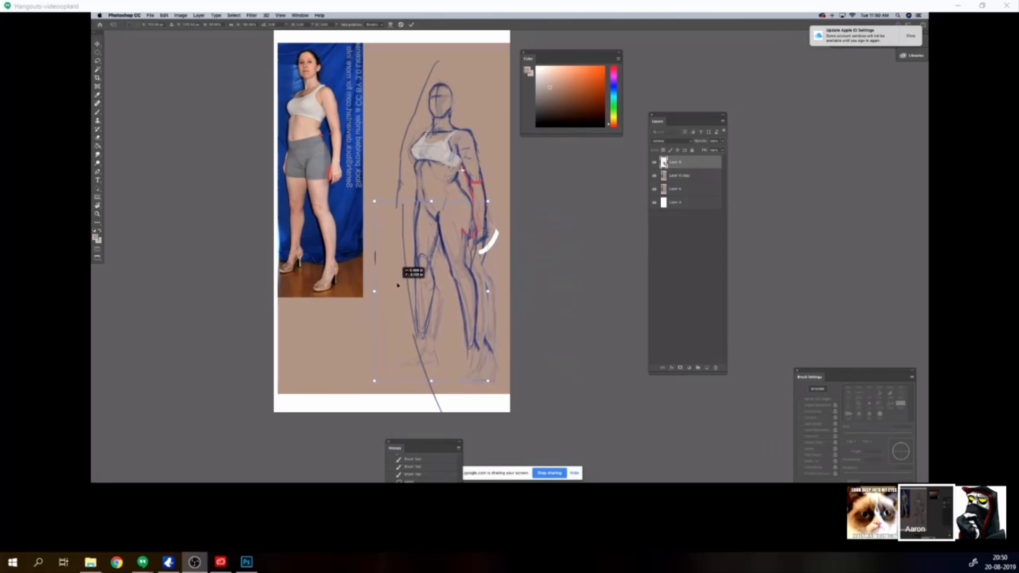
{"action": "key", "text": "Return"}
{"action": "key", "text": "ctrl+t"}
{"action": "left_click_drag", "start_coordinate": [367, 294], "coordinate": [410, 283]}
{"action": "left_click_drag", "start_coordinate": [348, 245], "coordinate": [349, 249]}
{"action": "left_click_drag", "start_coordinate": [404, 273], "coordinate": [407, 274]}
{"action": "key", "text": "Return"}
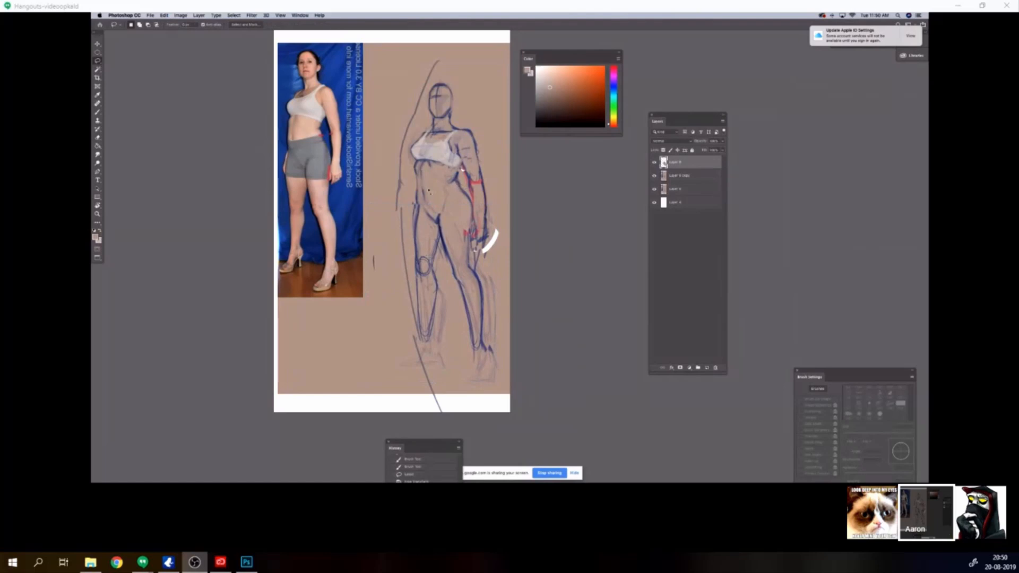
Step: Clear the selection, lasso the torso and waist, copy that area to a new layer and nudge it left with Free Transform
{"action": "key", "text": "super+d"}
{"action": "mouse_move", "coordinate": [460, 186]}
{"action": "left_mouse_down"}
{"action": "mouse_move", "coordinate": [409, 197]}
{"action": "mouse_move", "coordinate": [401, 177]}
{"action": "left_mouse_up"}
{"action": "key", "text": "super+j"}
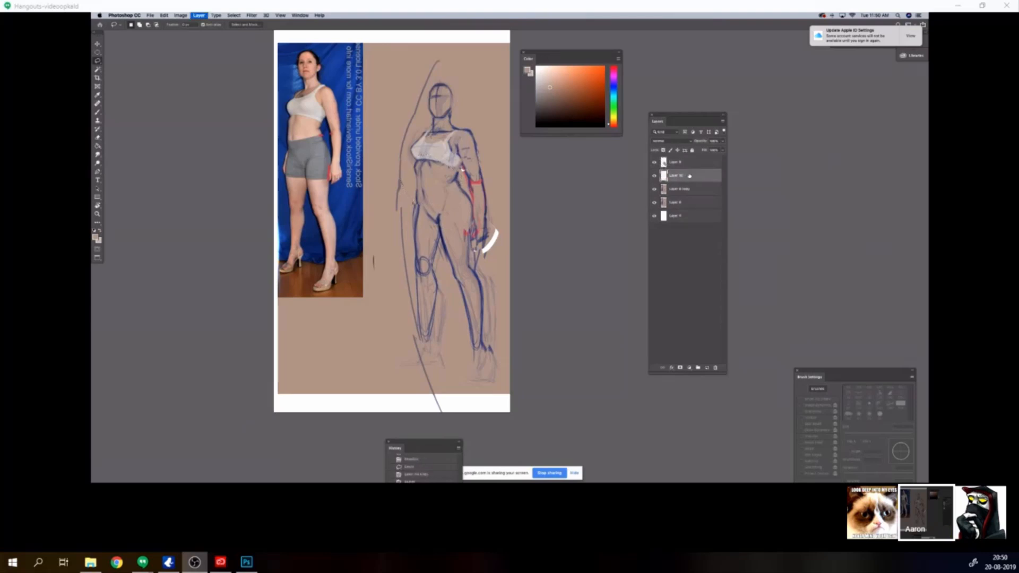
{"action": "key", "text": "super+t"}
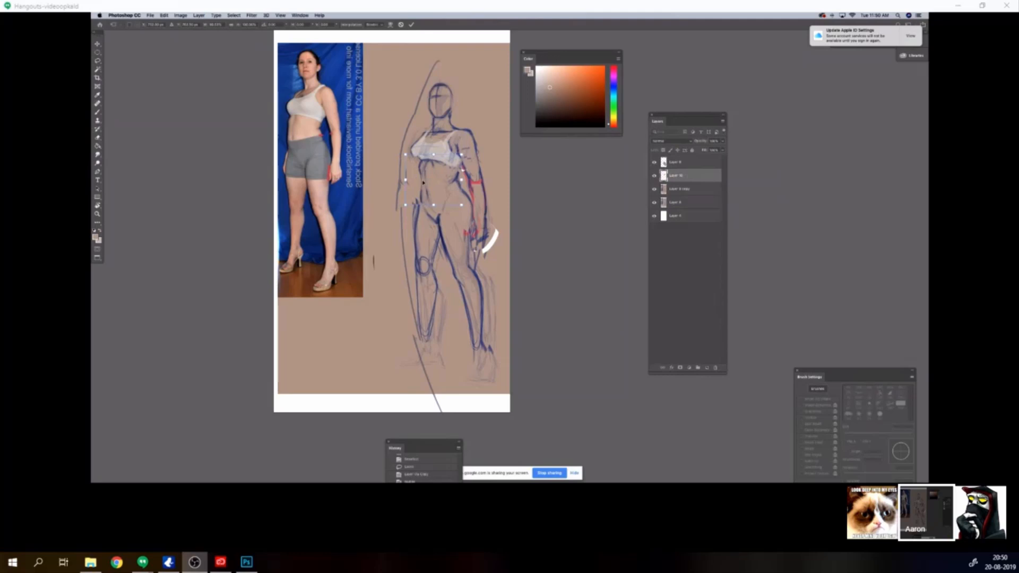
{"action": "key", "text": "Left"}
{"action": "key", "text": "Left"}
{"action": "key", "text": "Left"}
{"action": "key", "text": "Left"}
{"action": "key", "text": "Left"}
{"action": "key", "text": "Left"}
{"action": "key", "text": "Left"}
{"action": "key", "text": "Return"}
Step: Try another lasso adjustment on the waist area and undo it
{"action": "key", "text": "l"}
{"action": "key", "text": "t"}
{"action": "left_click_drag", "start_coordinate": [420, 186], "coordinate": [432, 197]}
{"action": "left_click", "coordinate": [97, 44]}
{"action": "key", "text": "super+z"}
{"action": "key", "text": "super+z"}
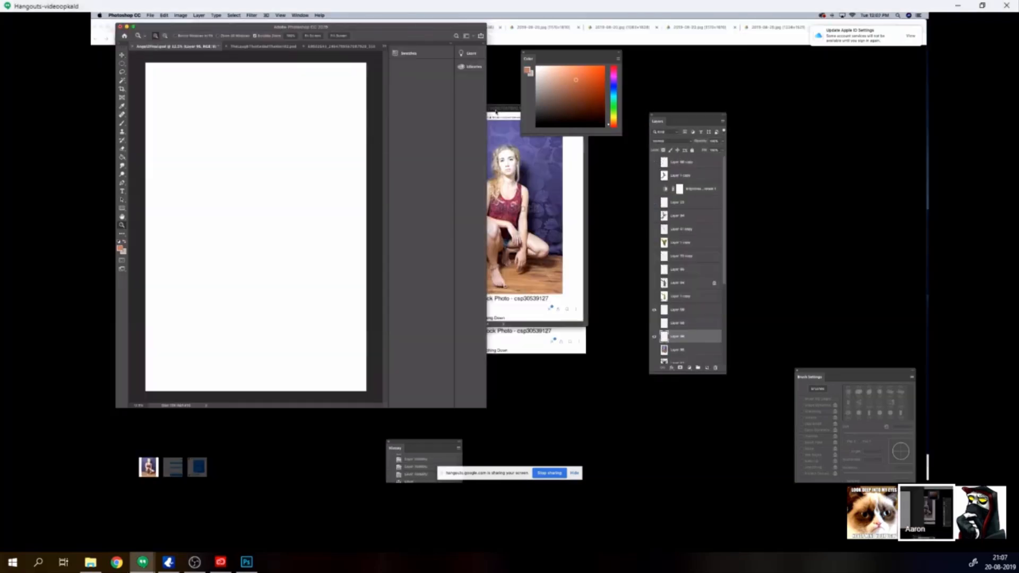
Step: Arrange the crouching woman's photo window beside the blank canvas and move the Color panel clear of it
{"action": "left_click_drag", "start_coordinate": [502, 111], "coordinate": [548, 126]}
{"action": "left_click", "coordinate": [283, 144]}
{"action": "left_click_drag", "start_coordinate": [560, 53], "coordinate": [778, 127]}
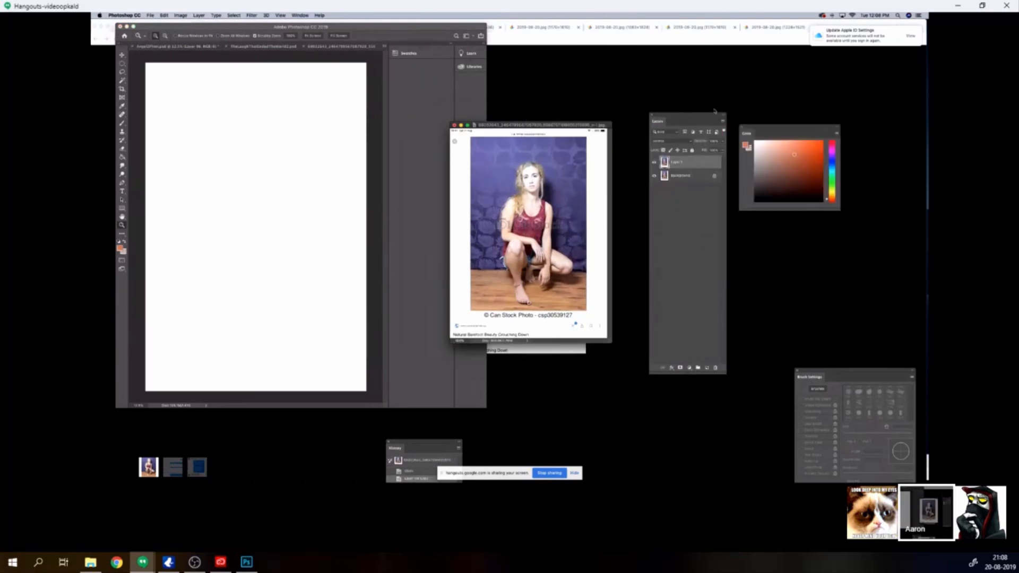
{"action": "left_click", "coordinate": [272, 150]}
{"action": "mouse_move", "coordinate": [519, 124]}
{"action": "left_mouse_down"}
{"action": "mouse_move", "coordinate": [536, 121]}
{"action": "mouse_move", "coordinate": [557, 89]}
{"action": "left_mouse_up"}
Step: Reset to the default colours, pick a different brush preset, undo a test stroke and start the head outline on the blank canvas
{"action": "key", "text": "d"}
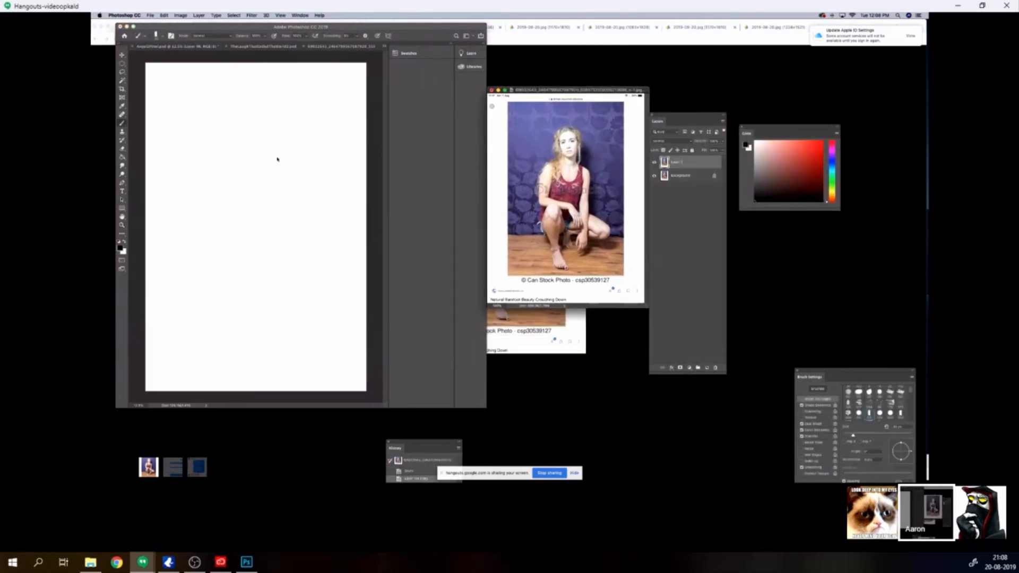
{"action": "key", "text": "b"}
{"action": "left_click", "coordinate": [289, 162]}
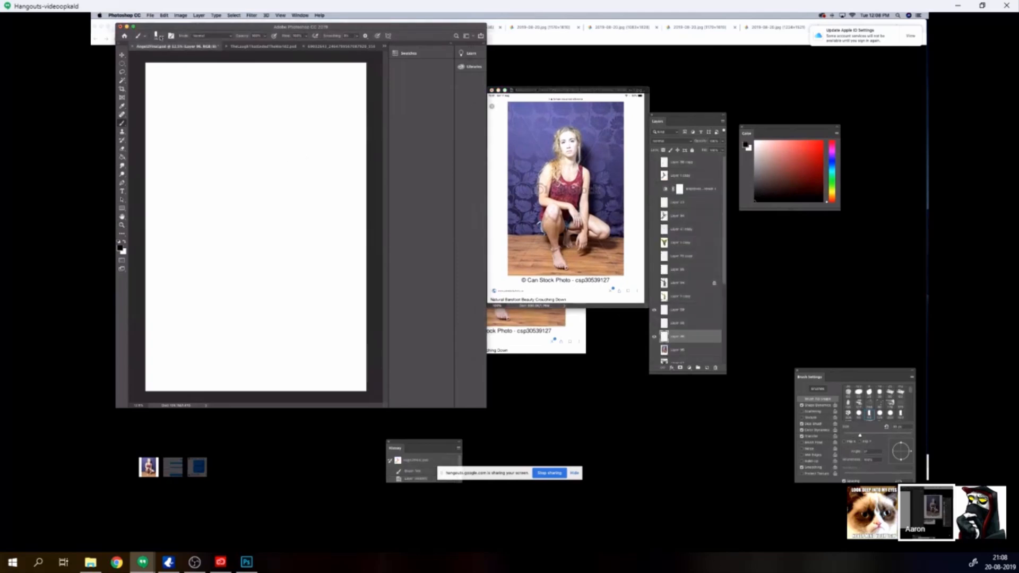
{"action": "left_click", "coordinate": [159, 37]}
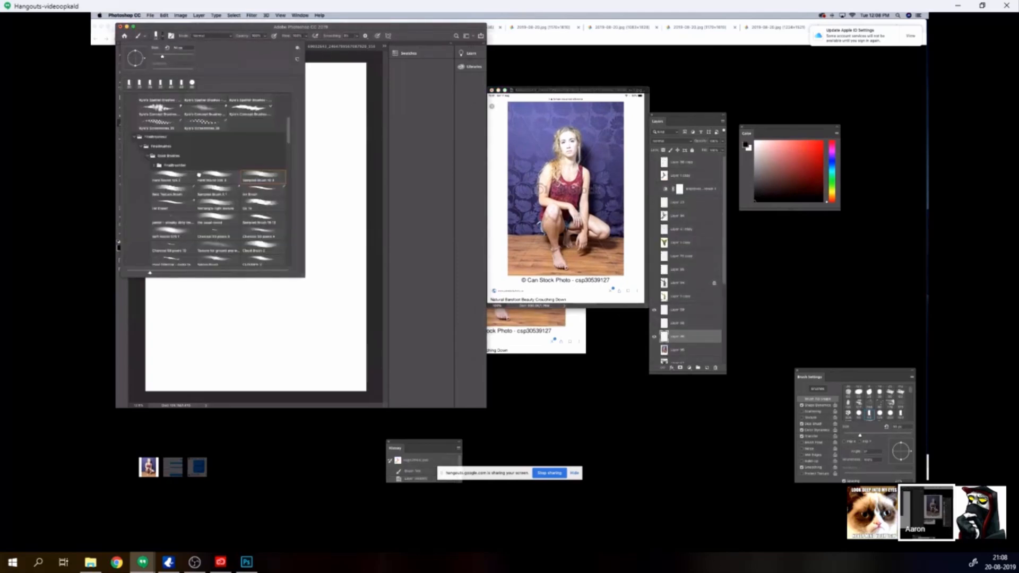
{"action": "double_click", "coordinate": [198, 175]}
{"action": "left_click_drag", "start_coordinate": [262, 123], "coordinate": [271, 124]}
{"action": "key", "text": "super+z"}
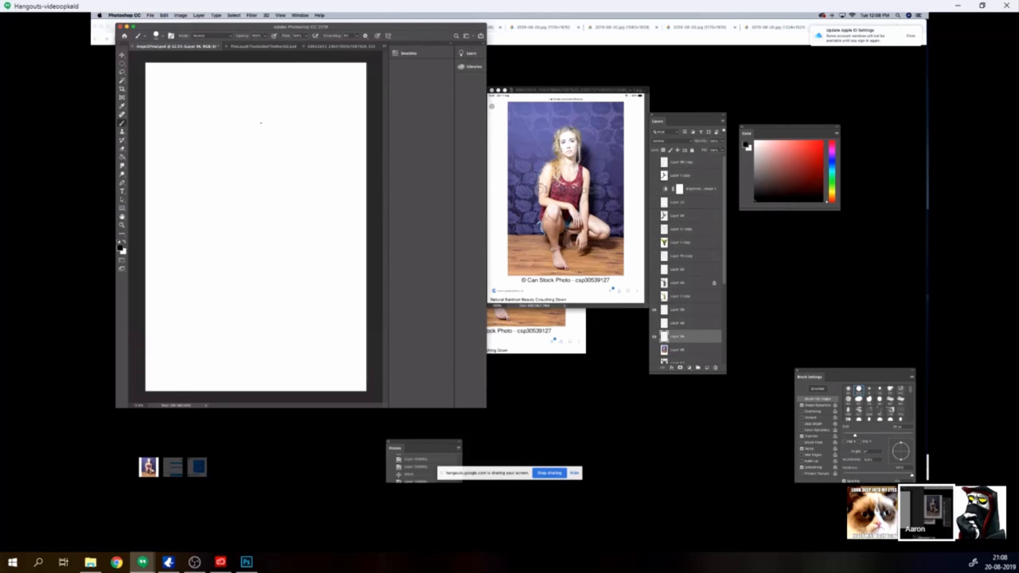
{"action": "left_click_drag", "start_coordinate": [255, 125], "coordinate": [259, 121]}
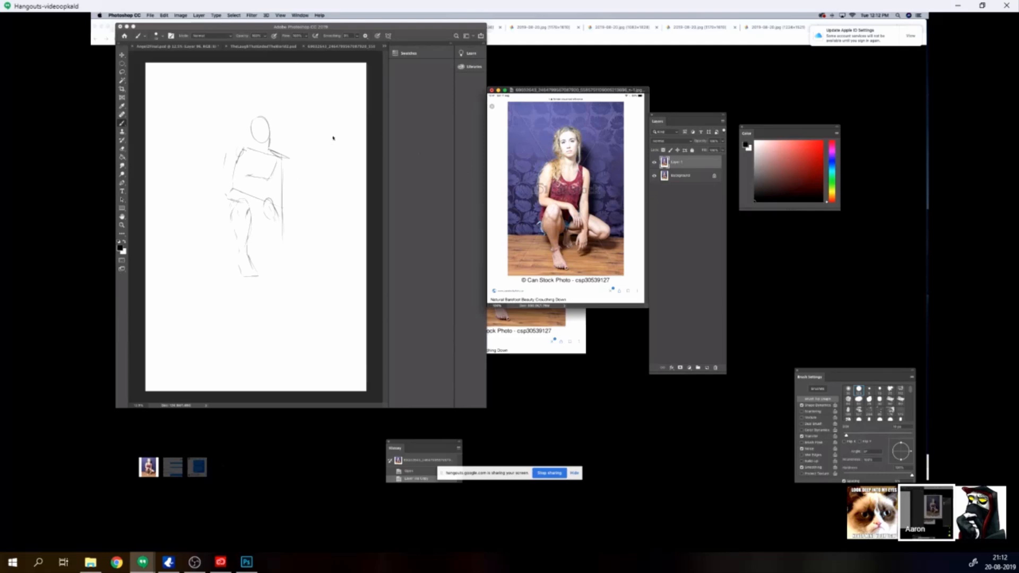
Step: Enlarge the brush and make a stroke across the upper chest of the crouching figure sketch
{"action": "left_click", "coordinate": [252, 178]}
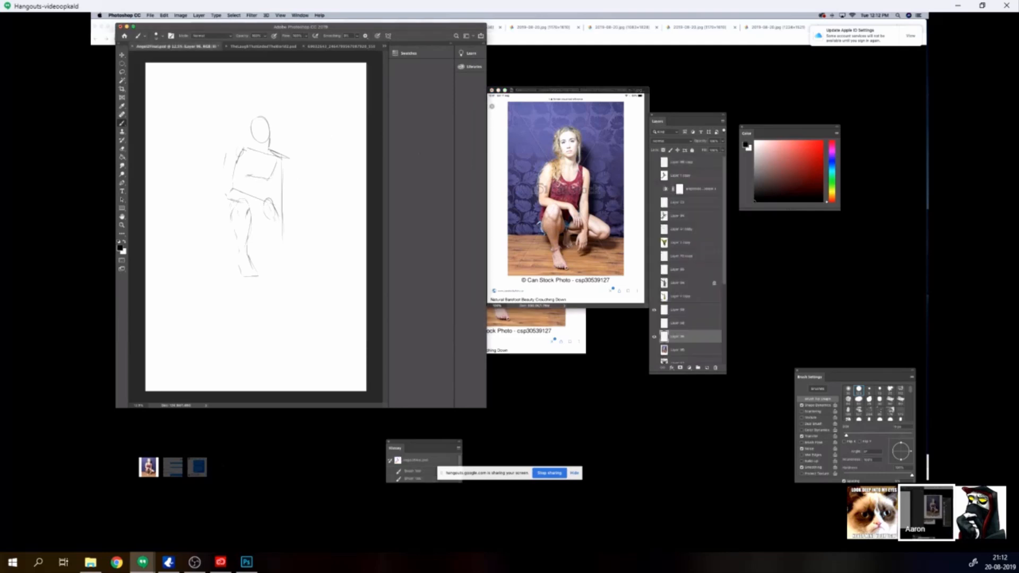
{"action": "key", "text": "bracketright"}
{"action": "key", "text": "bracketright"}
{"action": "key", "text": "bracketright"}
{"action": "key", "text": "bracketright"}
{"action": "key", "text": "bracketright"}
{"action": "key", "text": "bracketright"}
{"action": "key", "text": "bracketright"}
{"action": "key", "text": "bracketright"}
{"action": "mouse_move", "coordinate": [272, 156]}
{"action": "left_mouse_down"}
{"action": "mouse_move", "coordinate": [282, 156]}
{"action": "mouse_move", "coordinate": [254, 162]}
{"action": "left_mouse_up"}
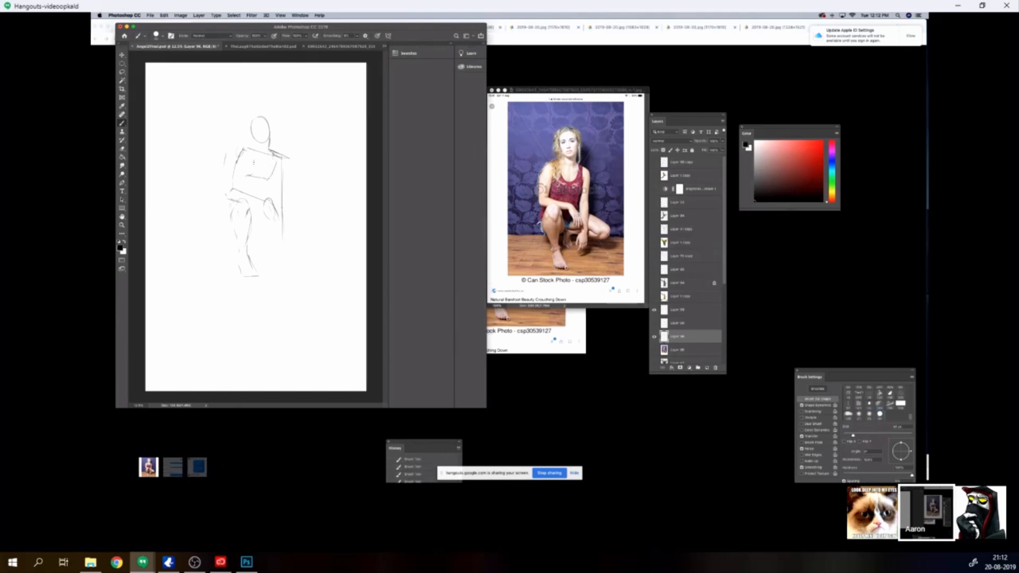
Step: Switch to Chrome, search for "posespace" in a new window and open the site's Figure Drawing Poses Search Tool
{"action": "left_click", "coordinate": [577, 77]}
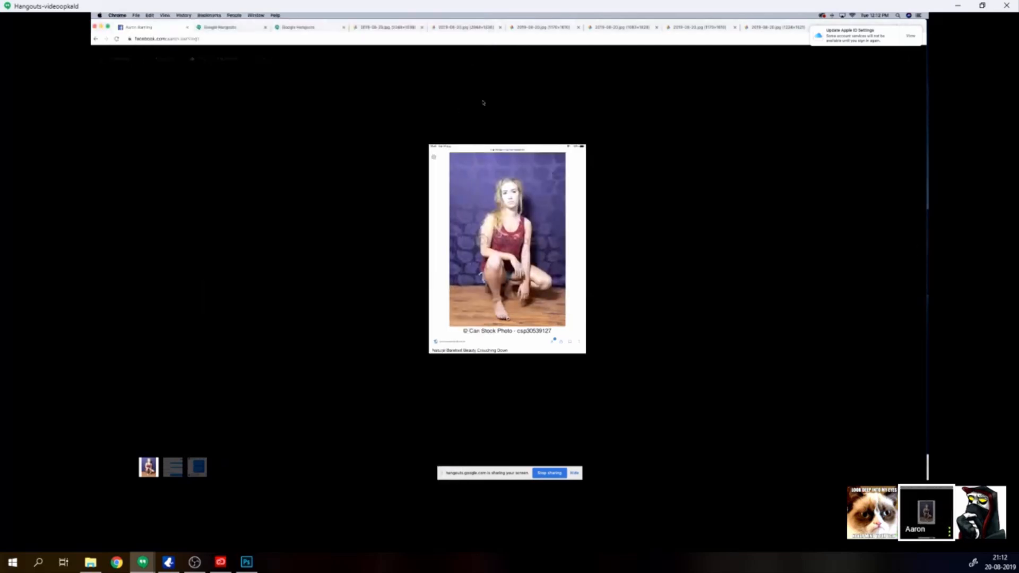
{"action": "key", "text": "super+n"}
{"action": "type", "text": "p"}
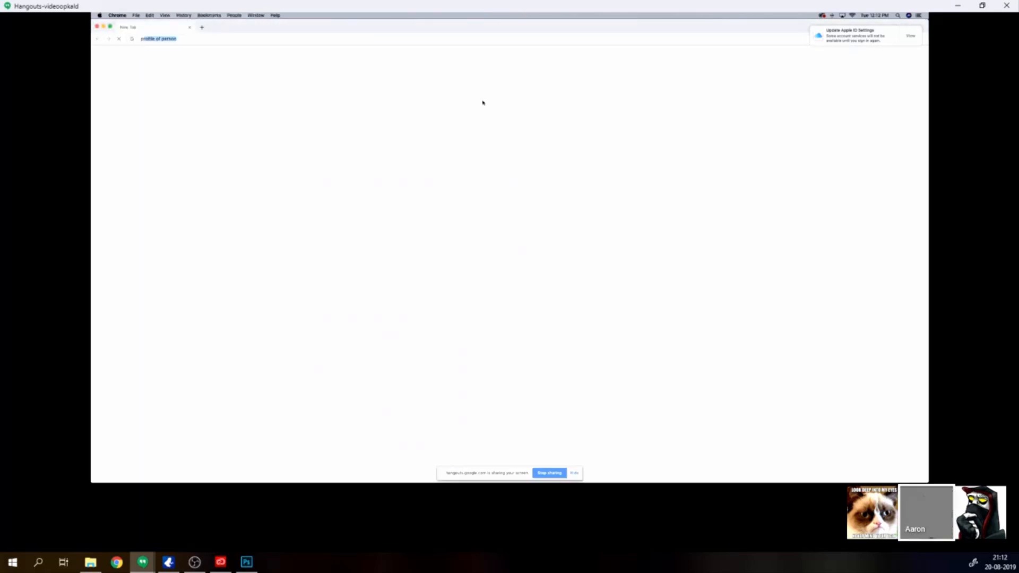
{"action": "type", "text": "osespace"}
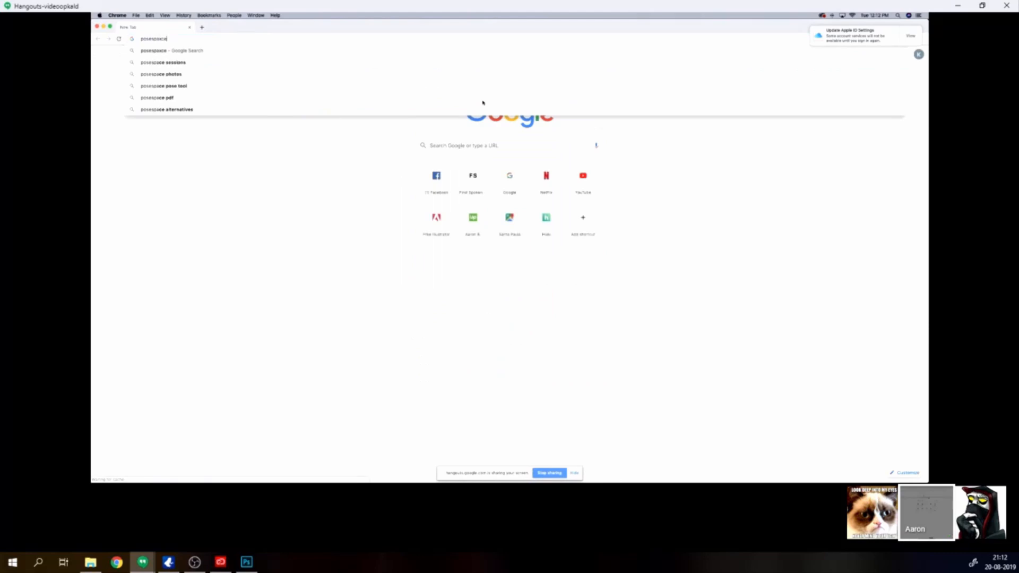
{"action": "key", "text": "Return"}
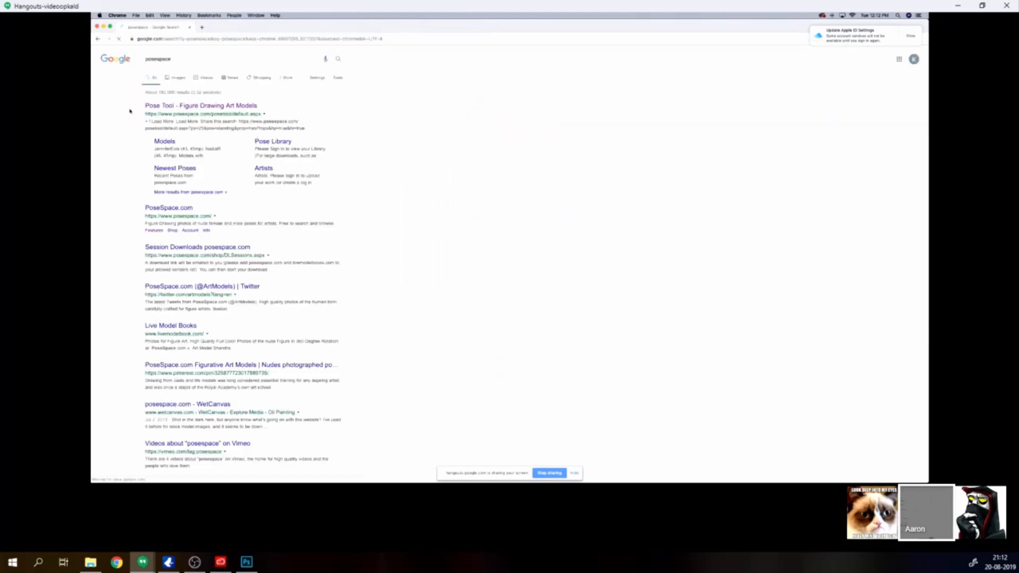
{"action": "left_click", "coordinate": [177, 107]}
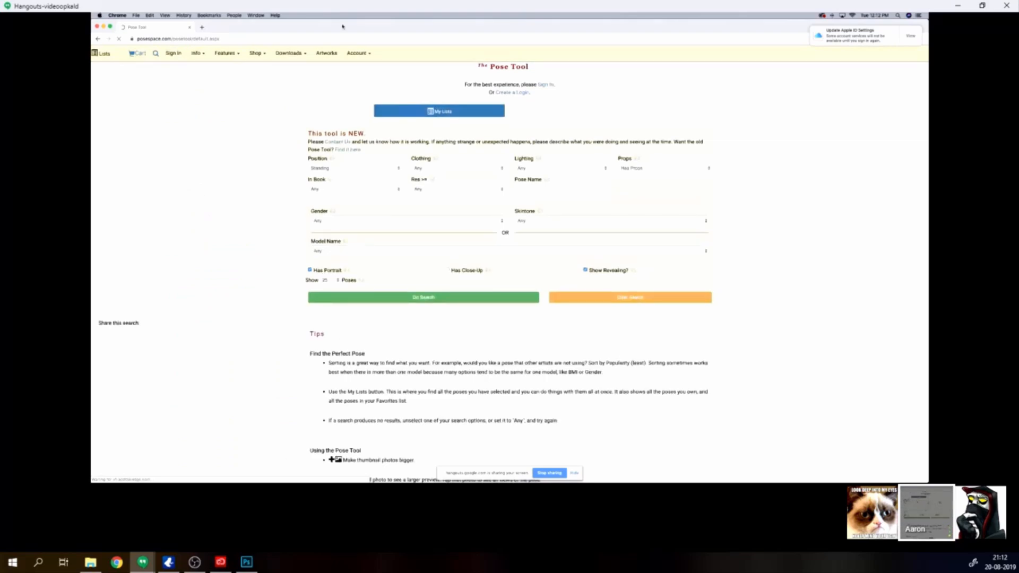
{"action": "mouse_move", "coordinate": [255, 54]}
{"action": "left_click", "coordinate": [255, 93]}
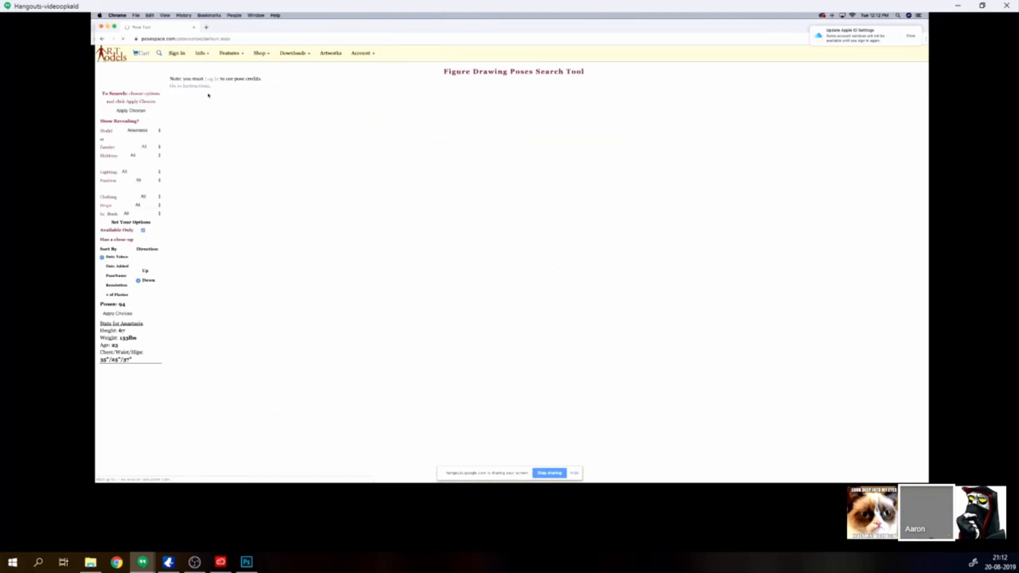
Step: Set the Model filter to All and leave the Gender filter on All
{"action": "left_click", "coordinate": [152, 130]}
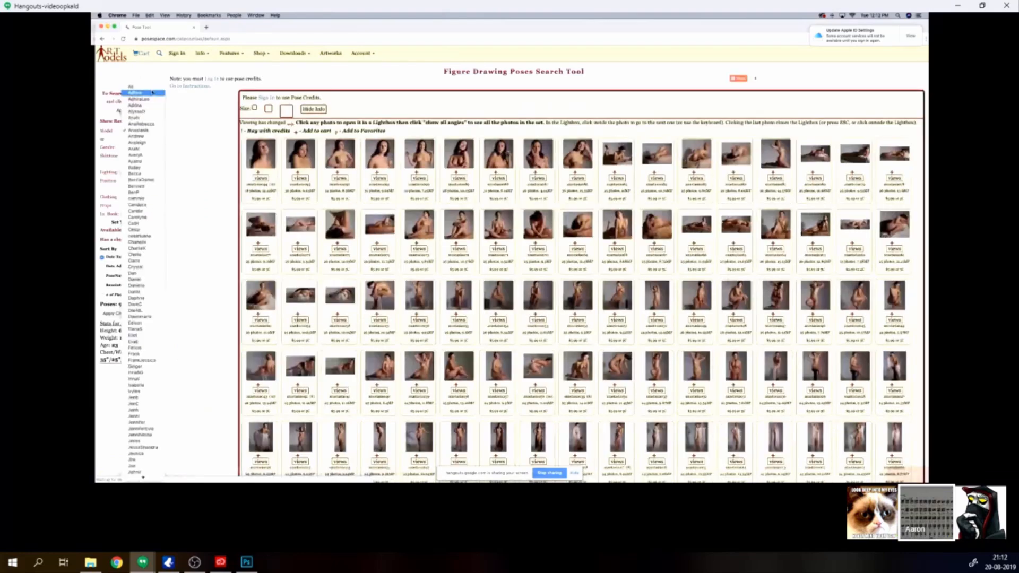
{"action": "left_click", "coordinate": [151, 147]}
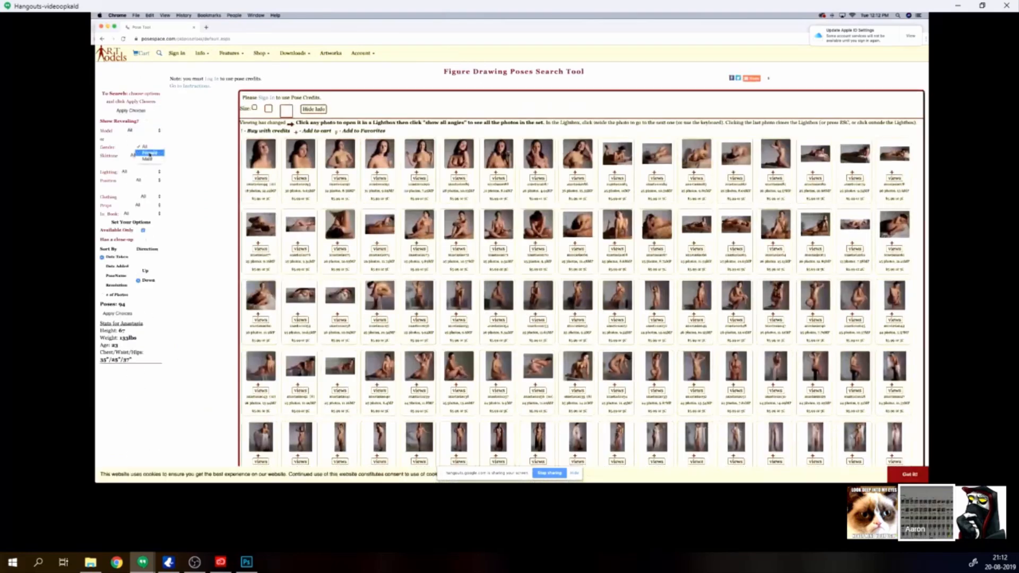
{"action": "left_click", "coordinate": [153, 147]}
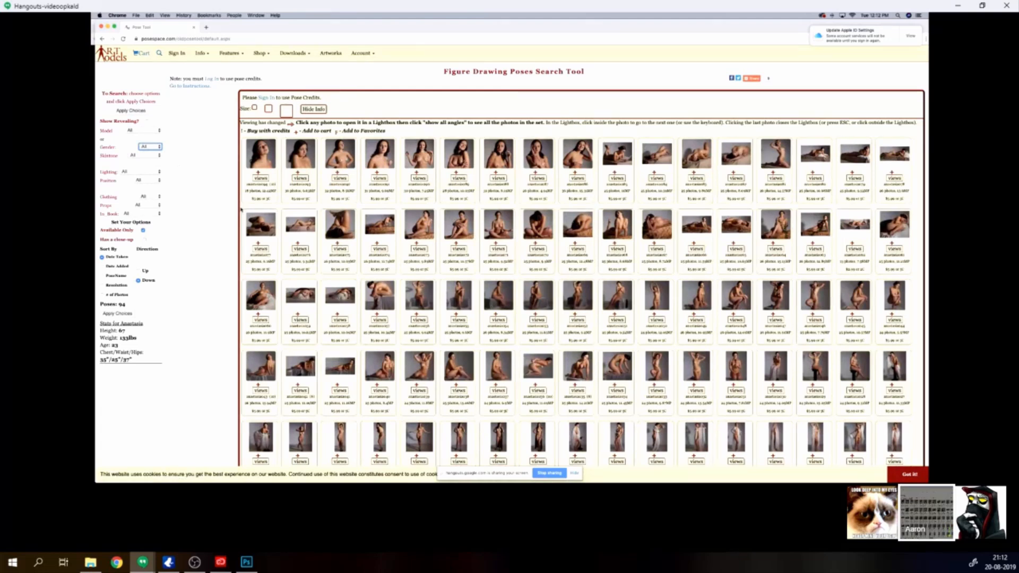
Step: Enlarge a reclining pose photo from the results and bring it into Photoshop as a document
{"action": "left_click", "coordinate": [291, 221]}
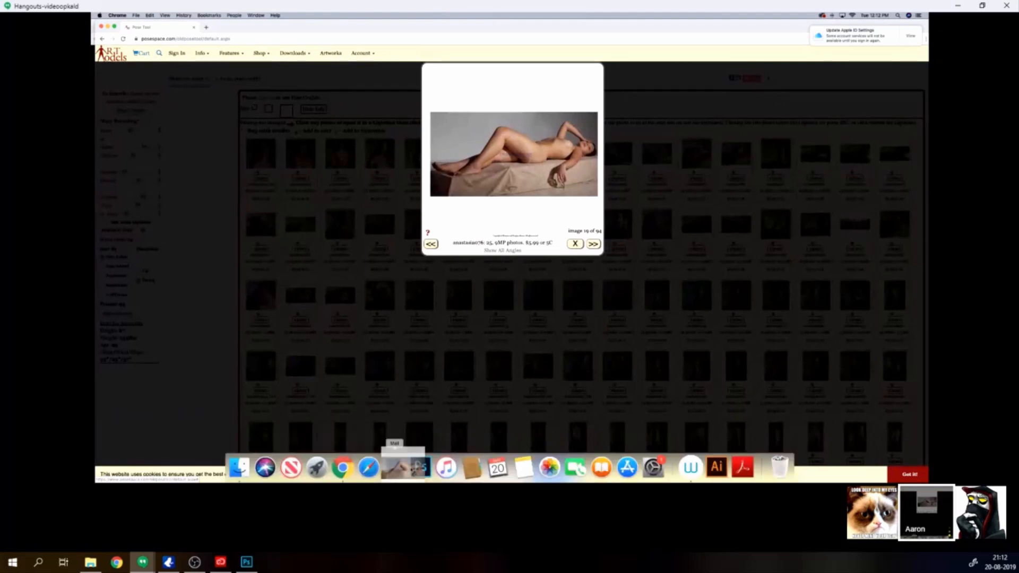
{"action": "left_click", "coordinate": [421, 465]}
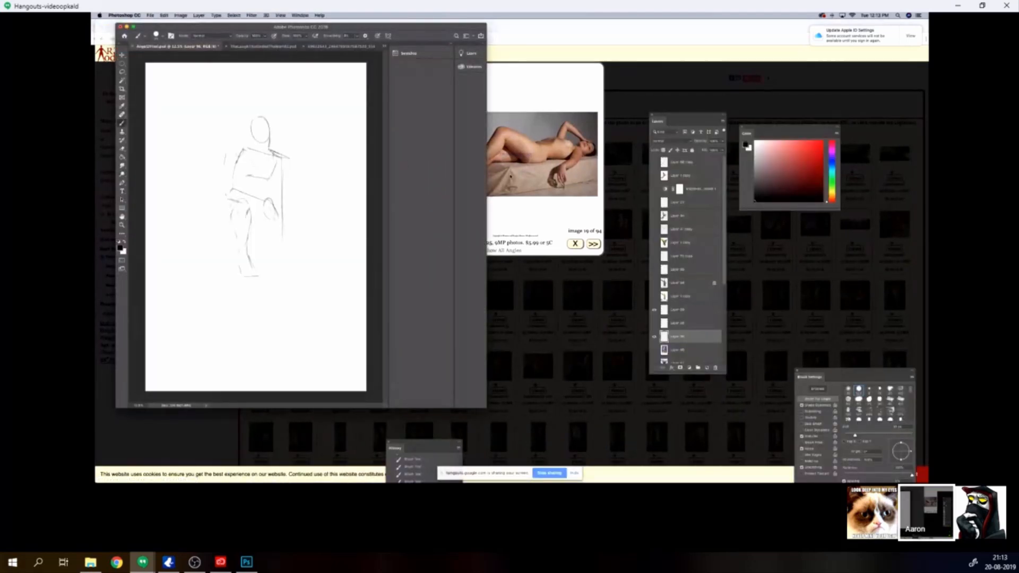
{"action": "left_click", "coordinate": [510, 174]}
{"action": "left_click_drag", "start_coordinate": [510, 174], "coordinate": [421, 466]}
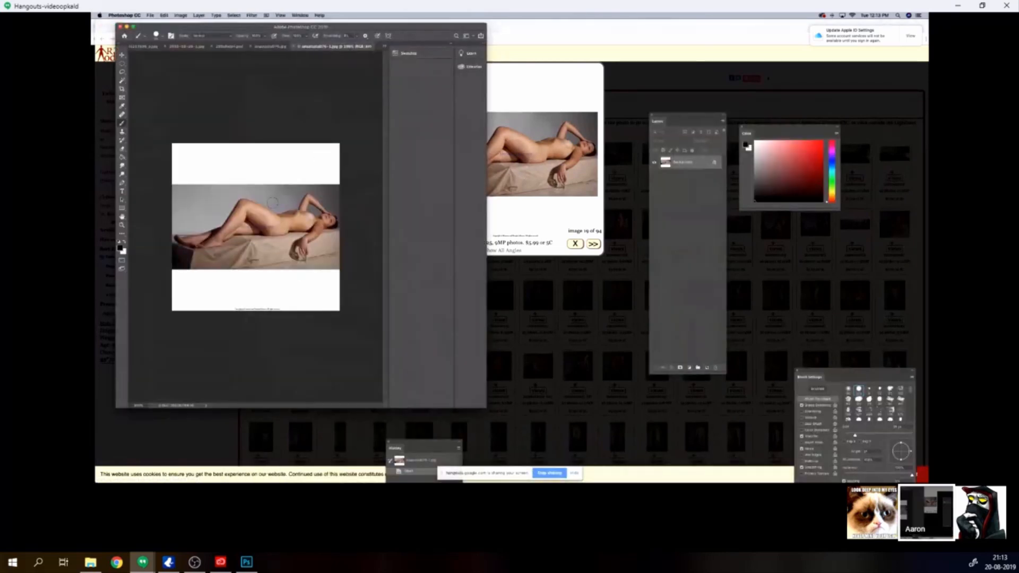
Step: Zoom in on the imported reclining pose photo and close its duplicate documents
{"action": "scroll", "coordinate": [272, 209], "scroll_direction": "up", "scroll_amount": 5}
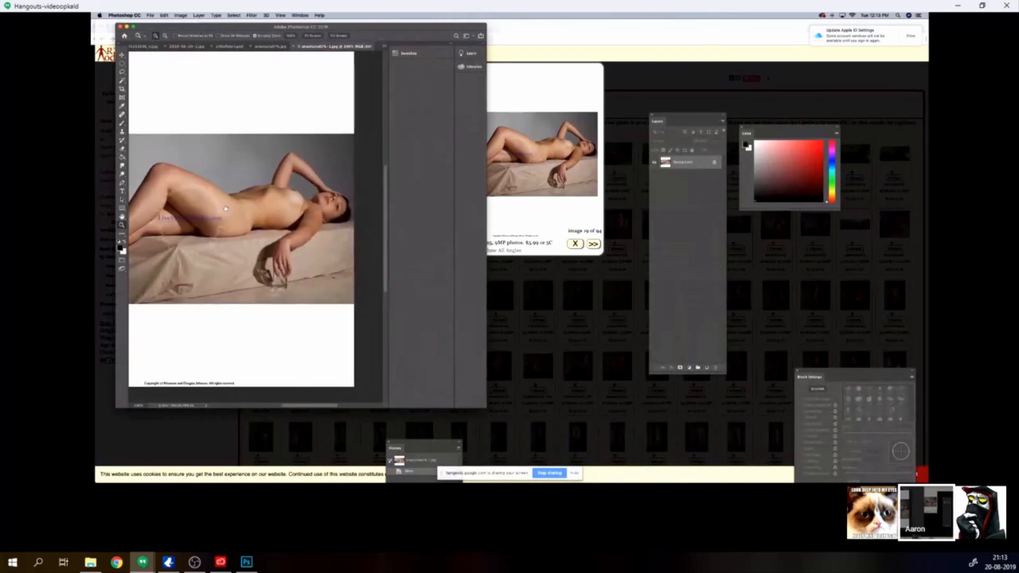
{"action": "scroll", "coordinate": [255, 215], "scroll_direction": "down", "scroll_amount": 3}
{"action": "scroll", "coordinate": [263, 212], "scroll_direction": "up", "scroll_amount": 2}
{"action": "scroll", "coordinate": [262, 212], "scroll_direction": "up", "scroll_amount": 2}
{"action": "left_click_drag", "start_coordinate": [335, 46], "coordinate": [340, 85]}
{"action": "left_click", "coordinate": [301, 77]}
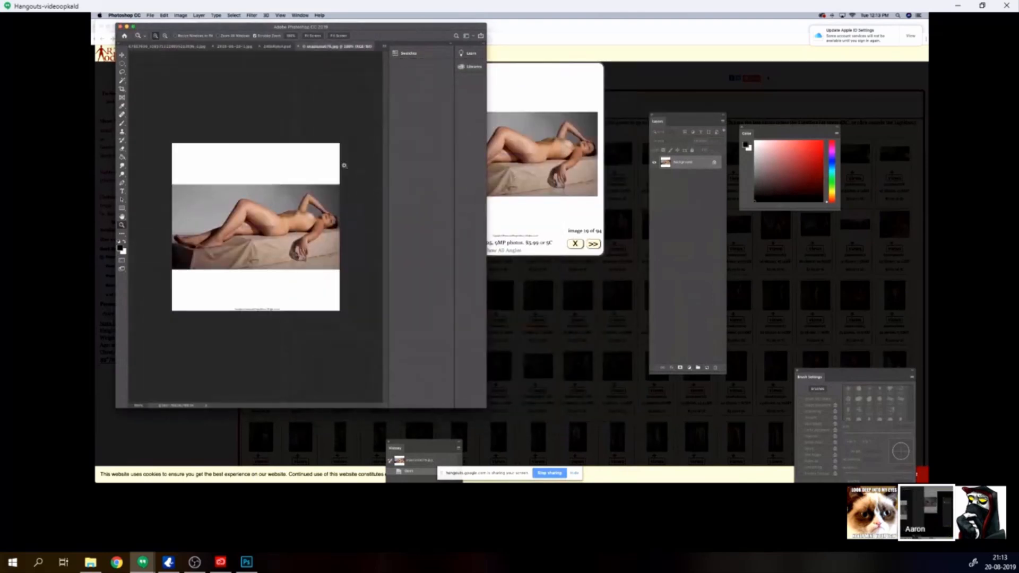
{"action": "left_click", "coordinate": [299, 48]}
Step: Return to Chrome, close the enlarged photo and apply the pose filters with Model and Gender set to All
{"action": "key", "text": "super+Tab"}
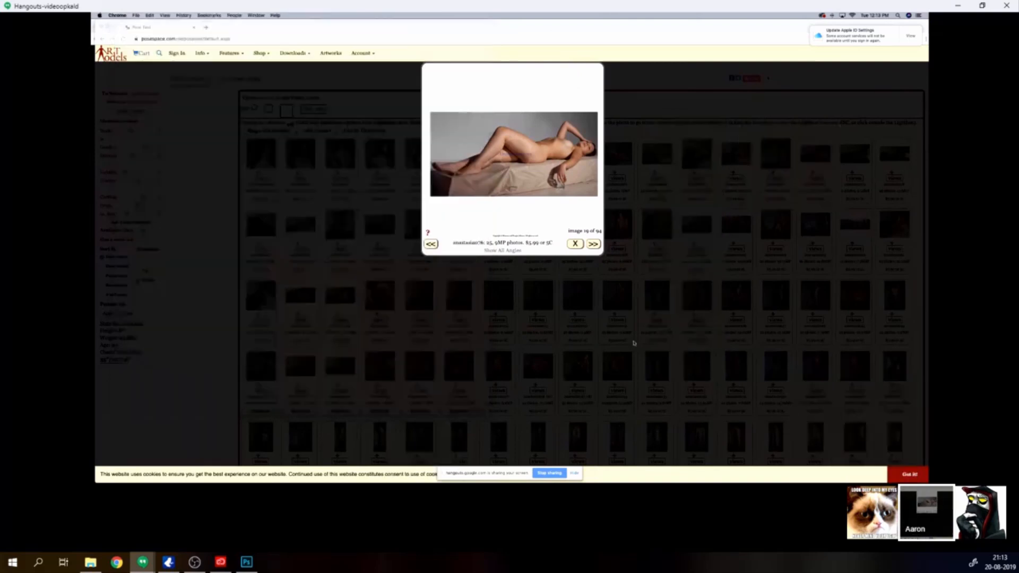
{"action": "left_click", "coordinate": [351, 226]}
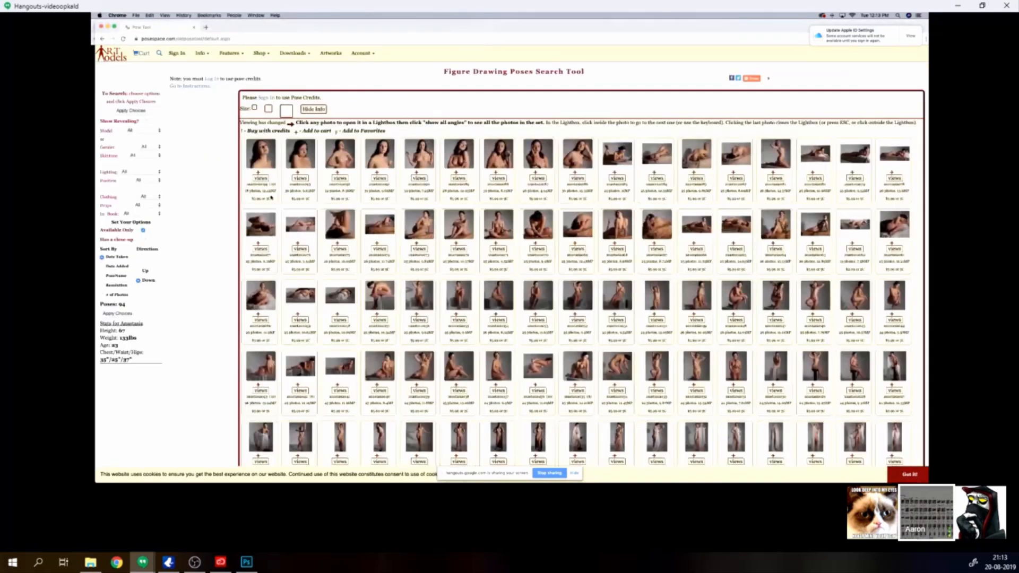
{"action": "left_click", "coordinate": [146, 149]}
{"action": "left_click", "coordinate": [143, 146]}
{"action": "left_click", "coordinate": [130, 111]}
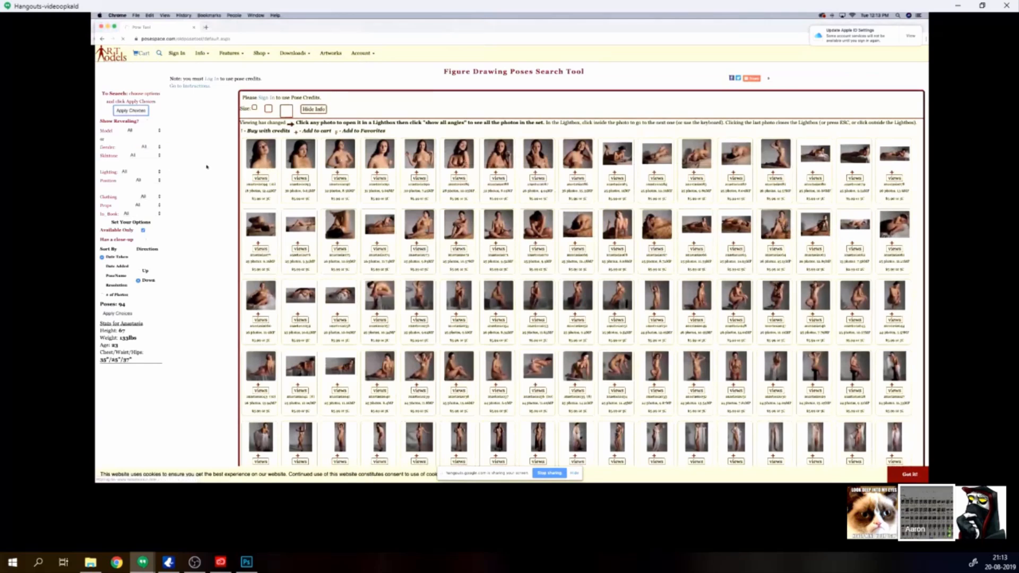
{"action": "left_click", "coordinate": [138, 108]}
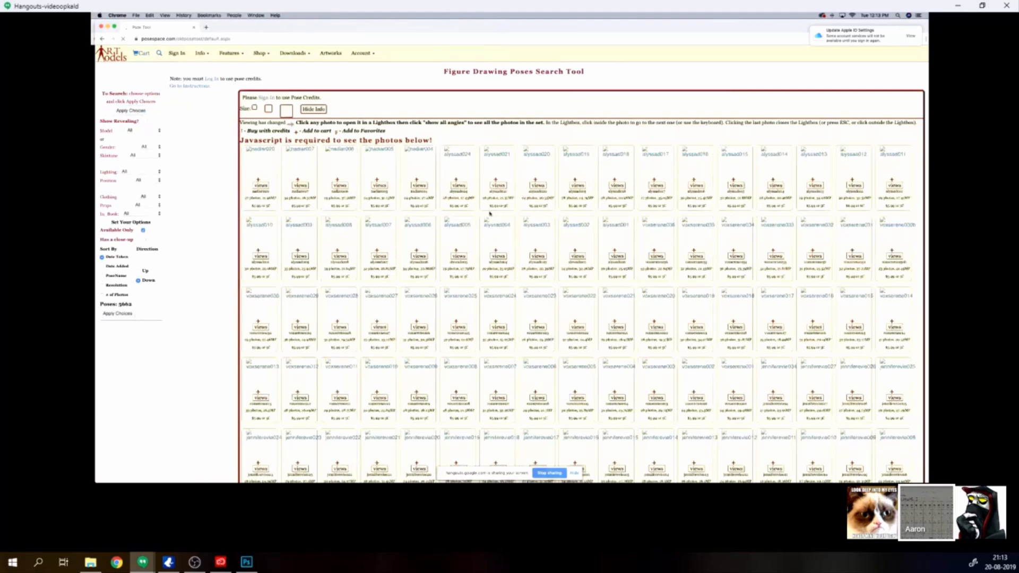
Step: Browse the refreshed list of poses from all models
{"action": "scroll", "coordinate": [254, 208], "scroll_direction": "down", "scroll_amount": 2}
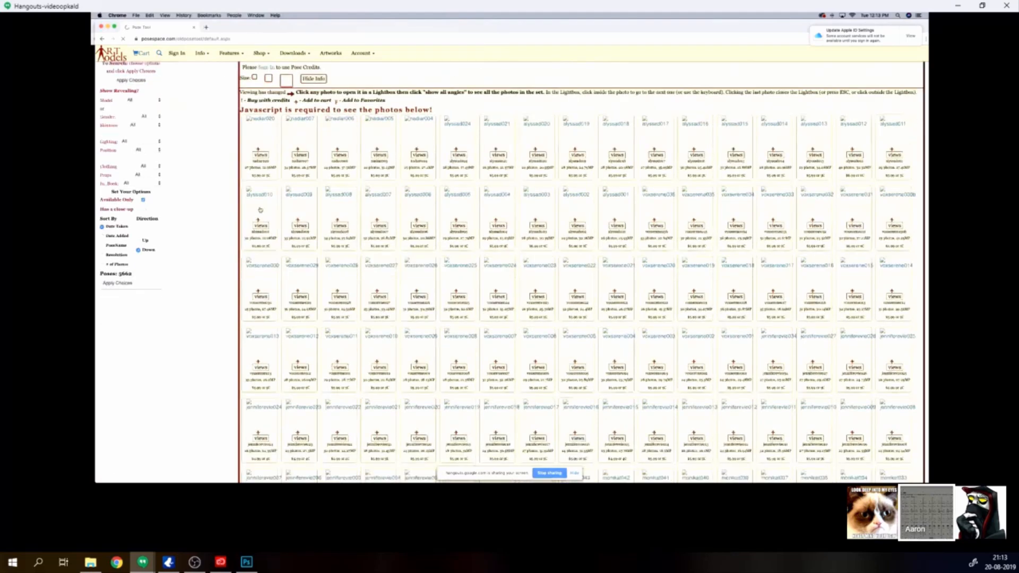
{"action": "scroll", "coordinate": [232, 207], "scroll_direction": "up", "scroll_amount": 2}
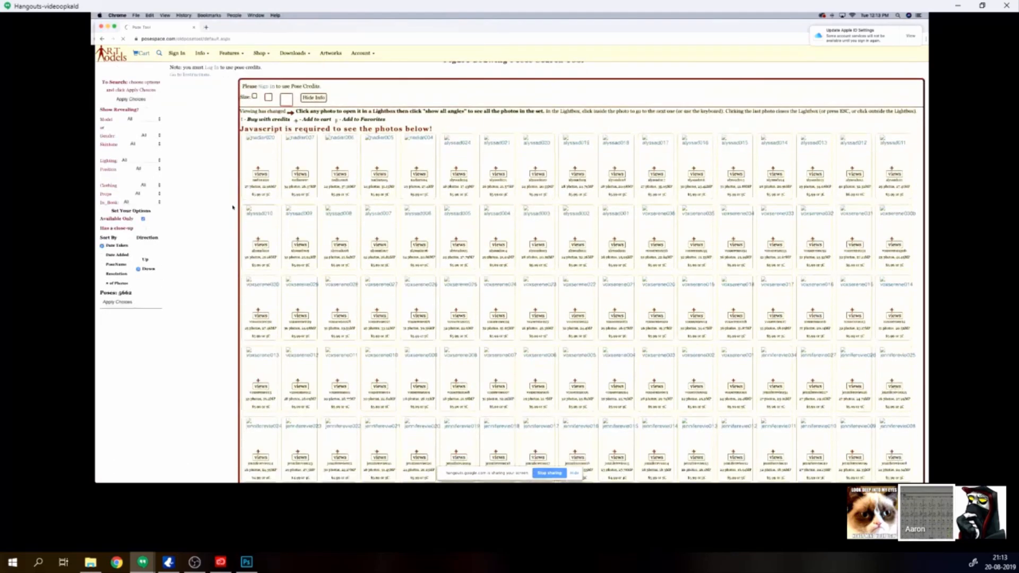
{"action": "scroll", "coordinate": [233, 207], "scroll_direction": "down", "scroll_amount": 5}
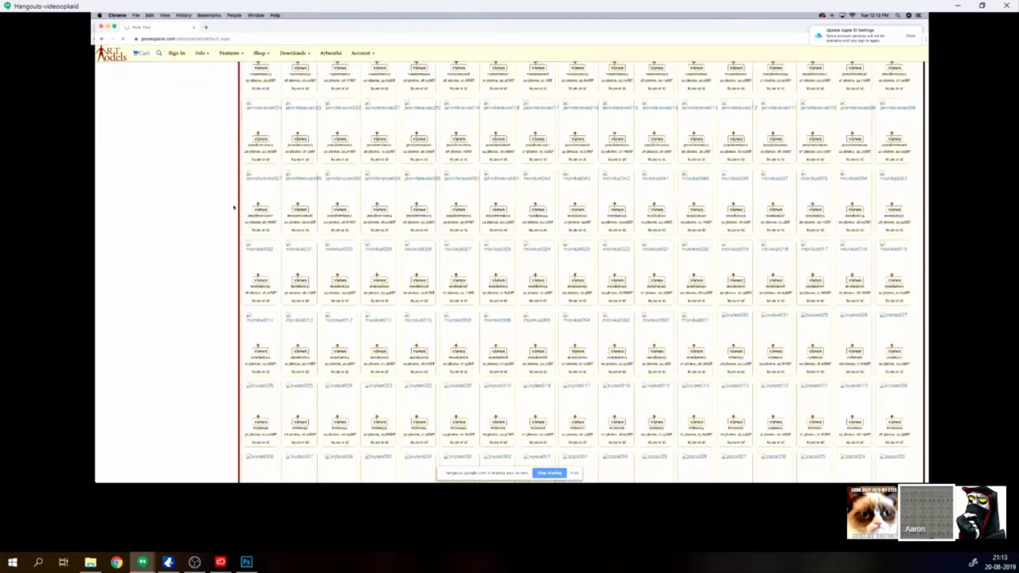
{"action": "scroll", "coordinate": [233, 207], "scroll_direction": "up", "scroll_amount": 5}
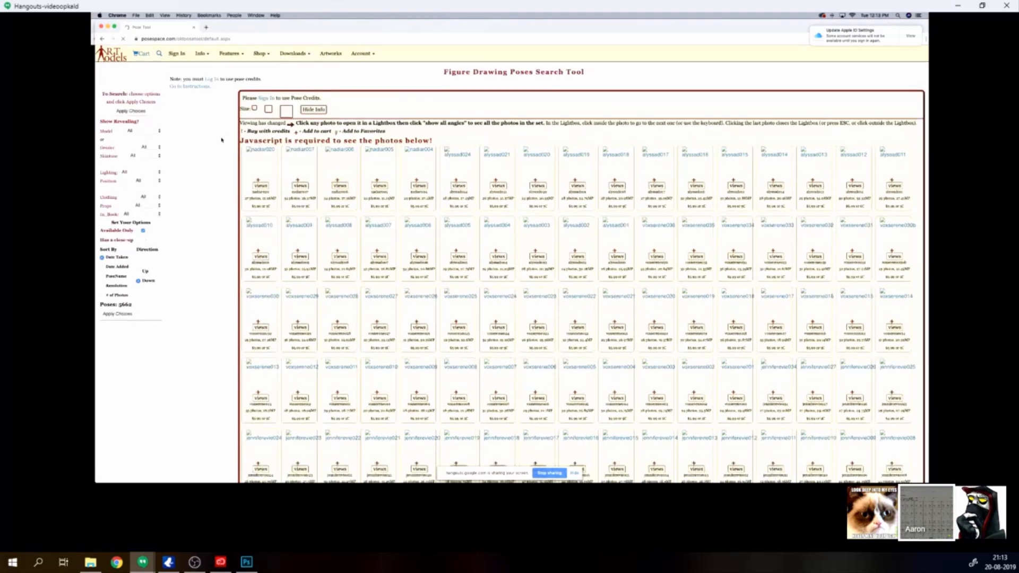
{"action": "scroll", "coordinate": [222, 140], "scroll_direction": "down", "scroll_amount": 1}
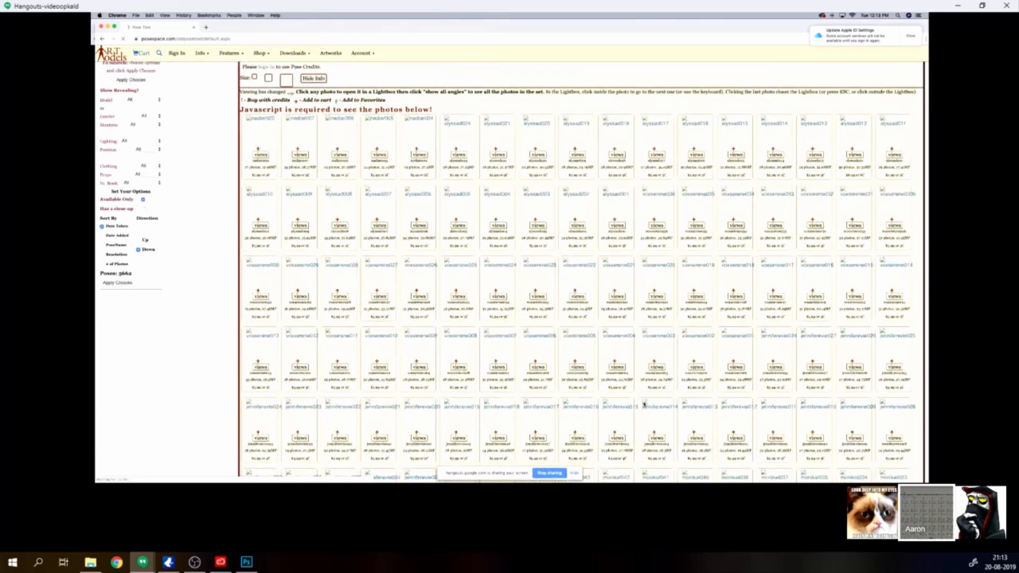
{"action": "scroll", "coordinate": [175, 185], "scroll_direction": "up", "scroll_amount": 1}
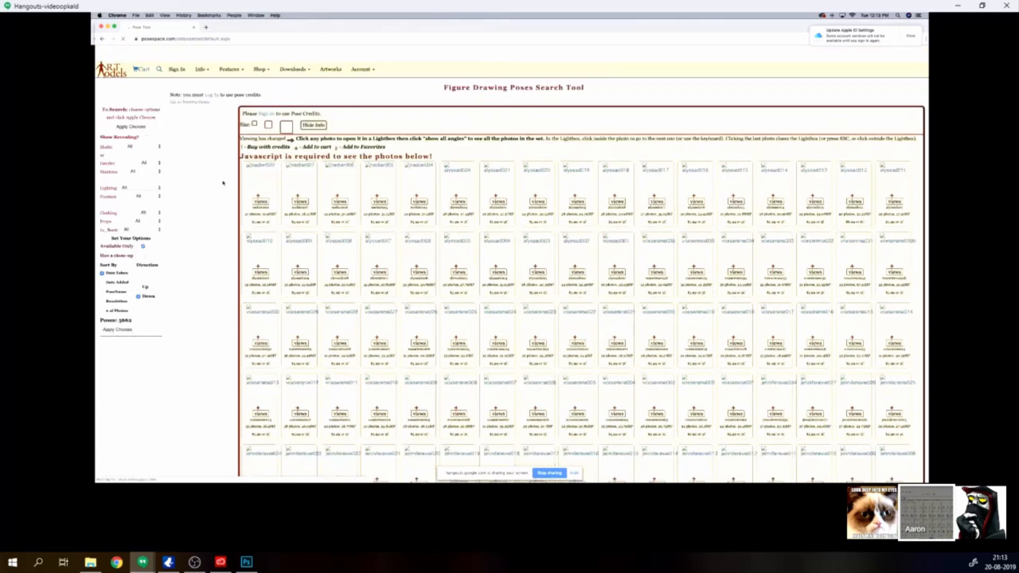
Step: Browse down through the full list of figure poses from all models and preview one standing pose enlarged
{"action": "scroll", "coordinate": [549, 201], "scroll_direction": "down", "scroll_amount": 2}
{"action": "scroll", "coordinate": [549, 201], "scroll_direction": "up", "scroll_amount": 2}
{"action": "scroll", "coordinate": [549, 201], "scroll_direction": "down", "scroll_amount": 2}
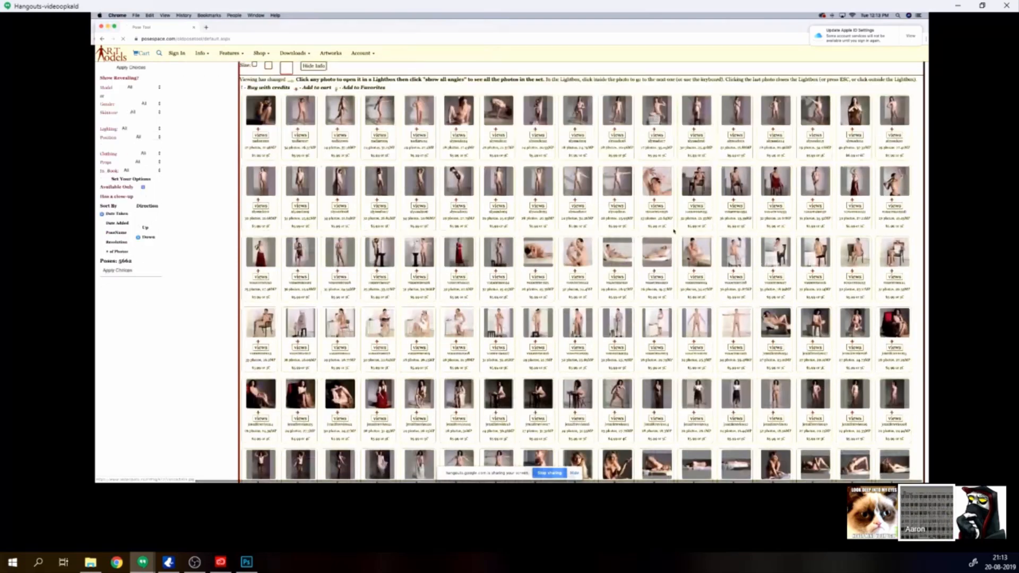
{"action": "scroll", "coordinate": [674, 231], "scroll_direction": "down", "scroll_amount": 15}
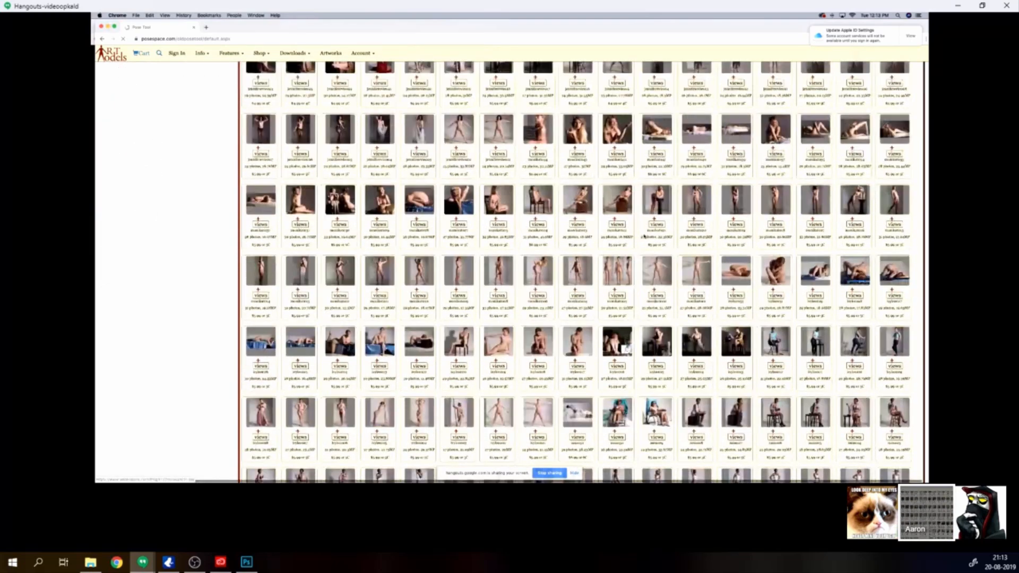
{"action": "scroll", "coordinate": [639, 237], "scroll_direction": "down", "scroll_amount": 1}
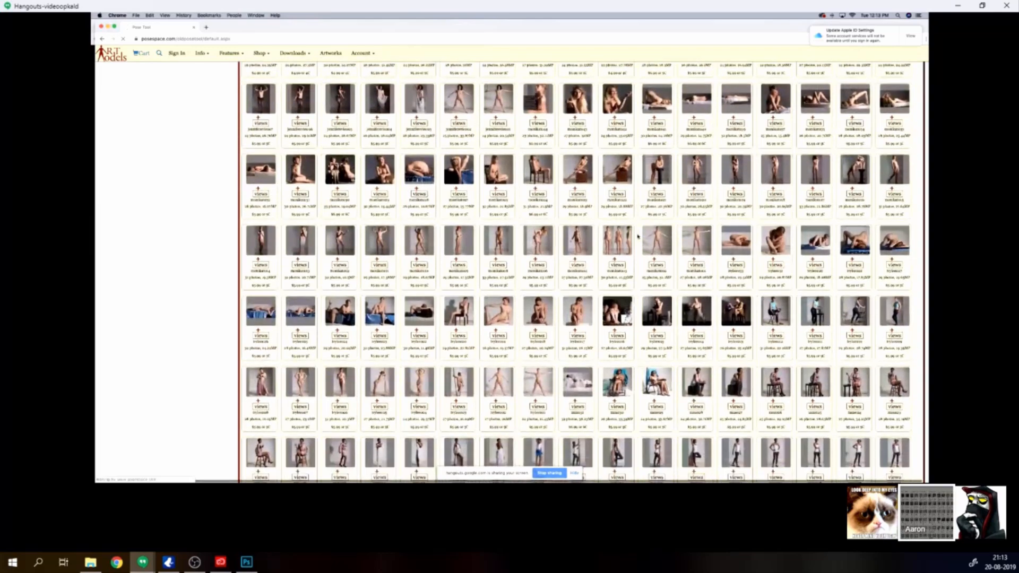
{"action": "scroll", "coordinate": [638, 237], "scroll_direction": "down", "scroll_amount": 5}
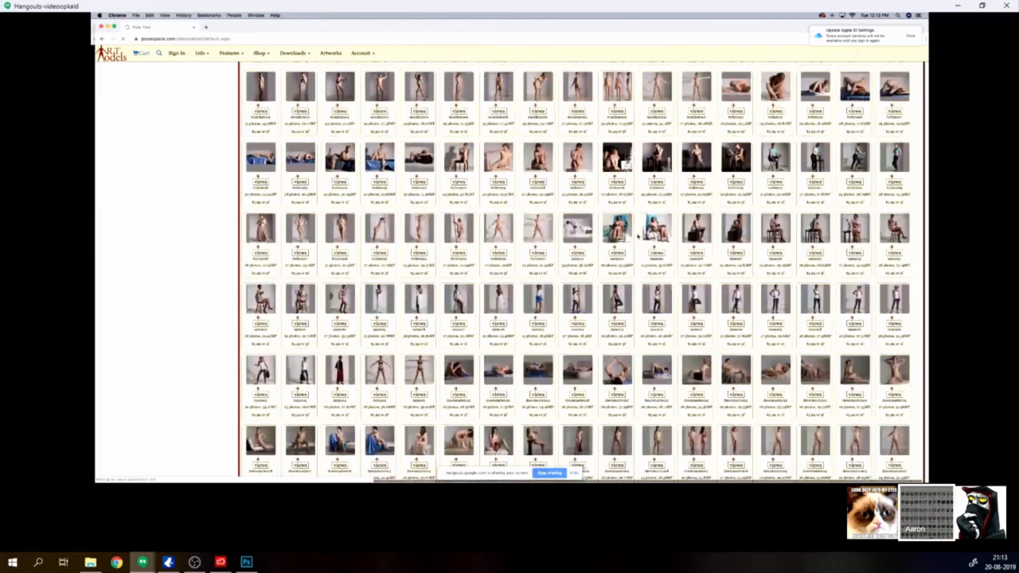
{"action": "scroll", "coordinate": [638, 237], "scroll_direction": "down", "scroll_amount": 1}
{"action": "scroll", "coordinate": [639, 237], "scroll_direction": "down", "scroll_amount": 8}
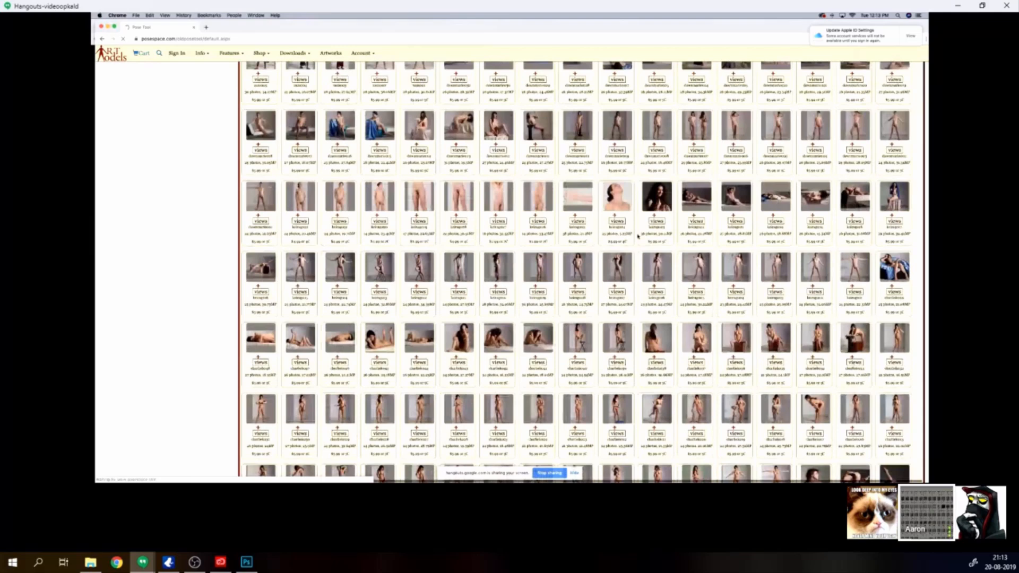
{"action": "scroll", "coordinate": [639, 237], "scroll_direction": "down", "scroll_amount": 8}
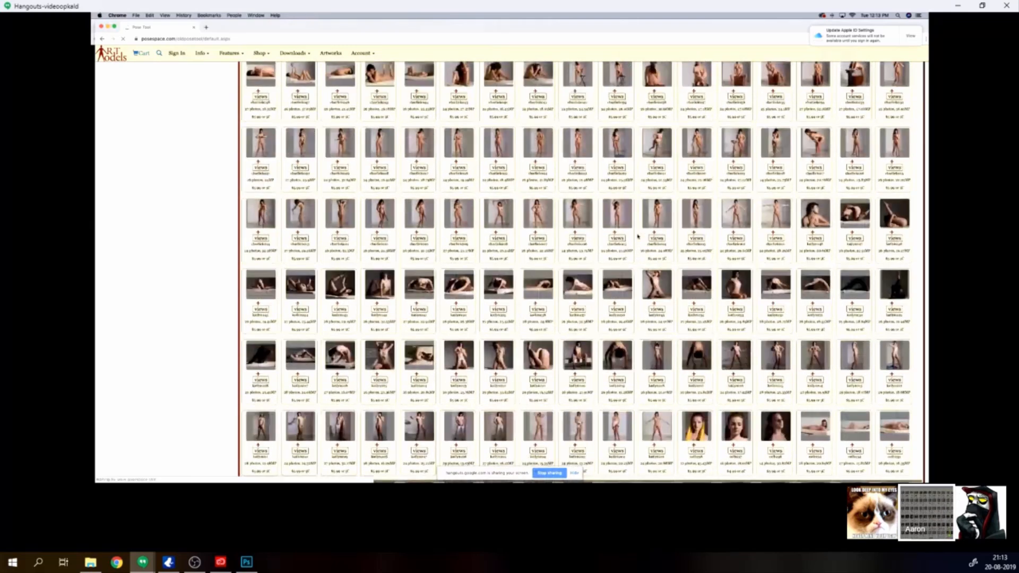
{"action": "scroll", "coordinate": [639, 237], "scroll_direction": "down", "scroll_amount": 8}
{"action": "scroll", "coordinate": [639, 237], "scroll_direction": "down", "scroll_amount": 8}
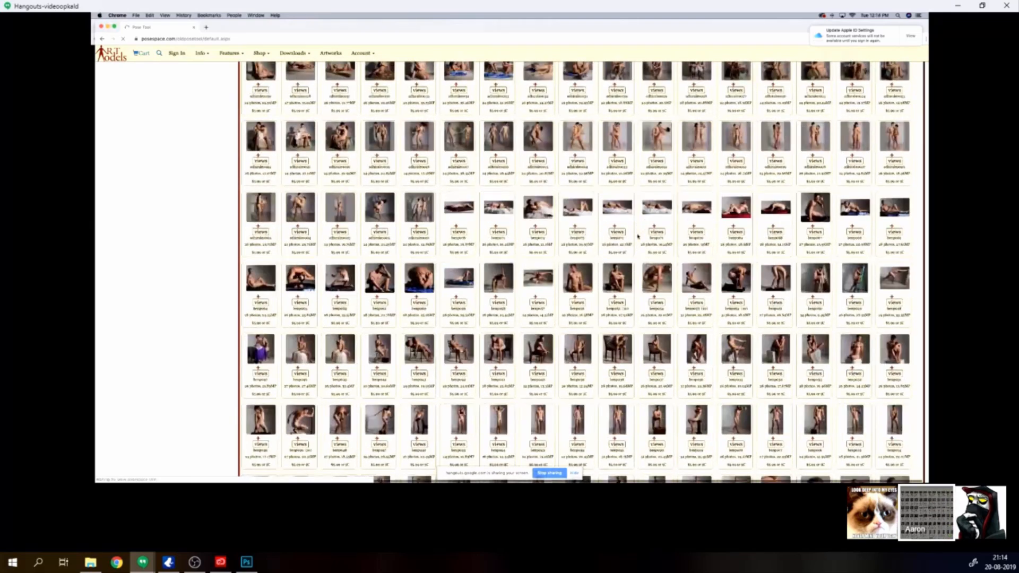
{"action": "scroll", "coordinate": [639, 236], "scroll_direction": "down", "scroll_amount": 3}
{"action": "scroll", "coordinate": [568, 261], "scroll_direction": "down", "scroll_amount": 5}
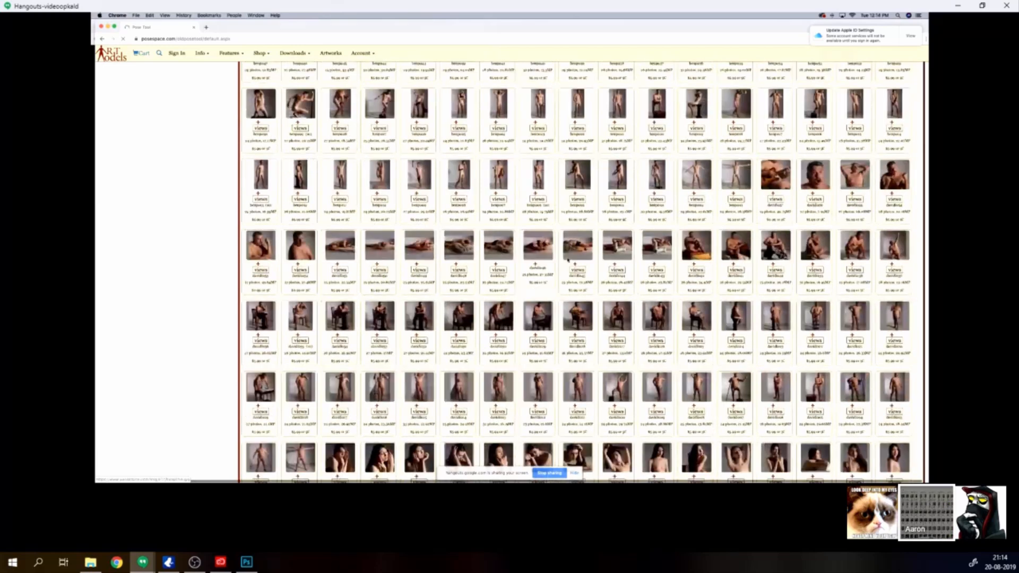
{"action": "scroll", "coordinate": [568, 260], "scroll_direction": "down", "scroll_amount": 10}
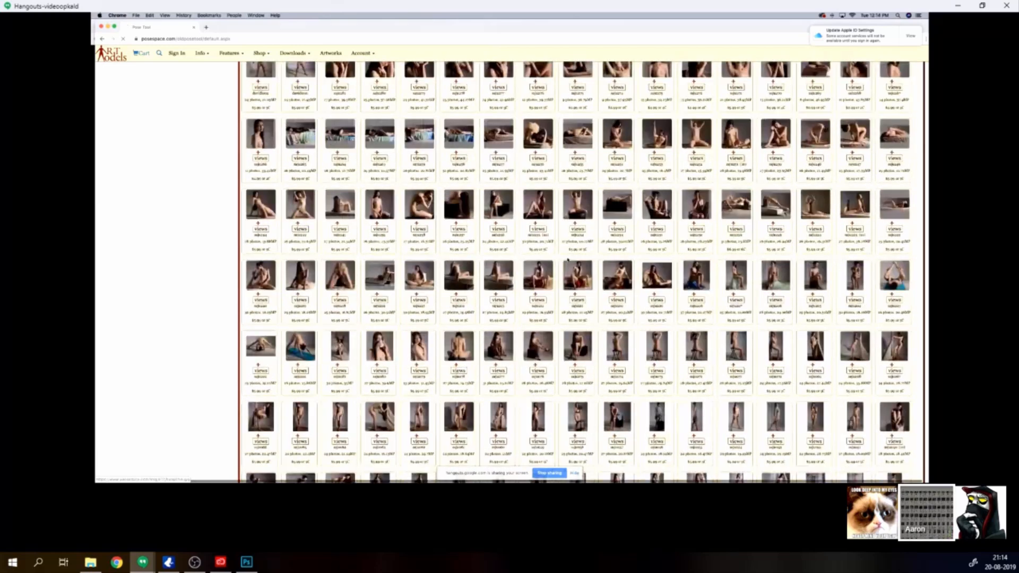
{"action": "scroll", "coordinate": [568, 260], "scroll_direction": "down", "scroll_amount": 4}
{"action": "scroll", "coordinate": [568, 260], "scroll_direction": "down", "scroll_amount": 8}
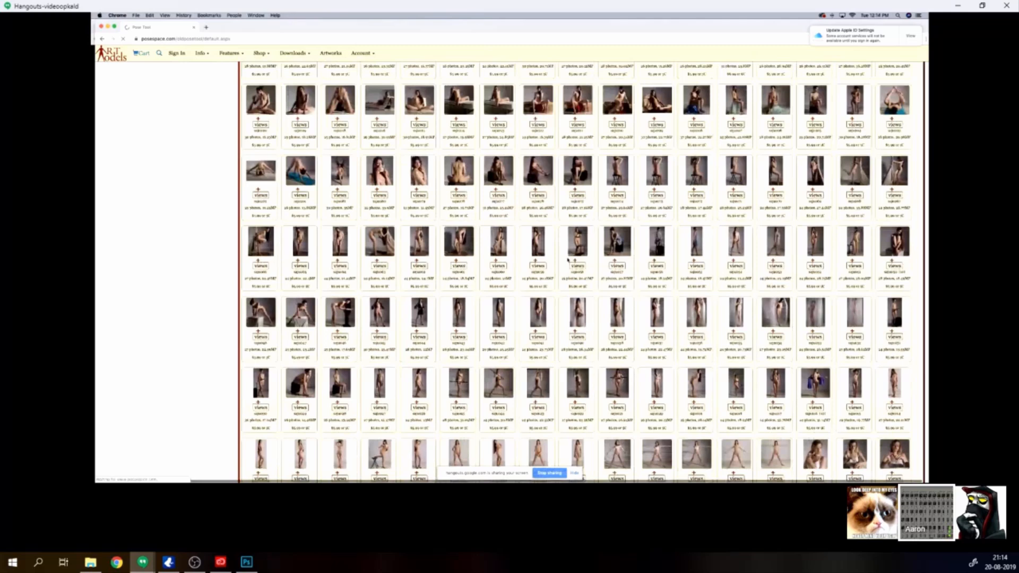
{"action": "scroll", "coordinate": [568, 260], "scroll_direction": "down", "scroll_amount": 5}
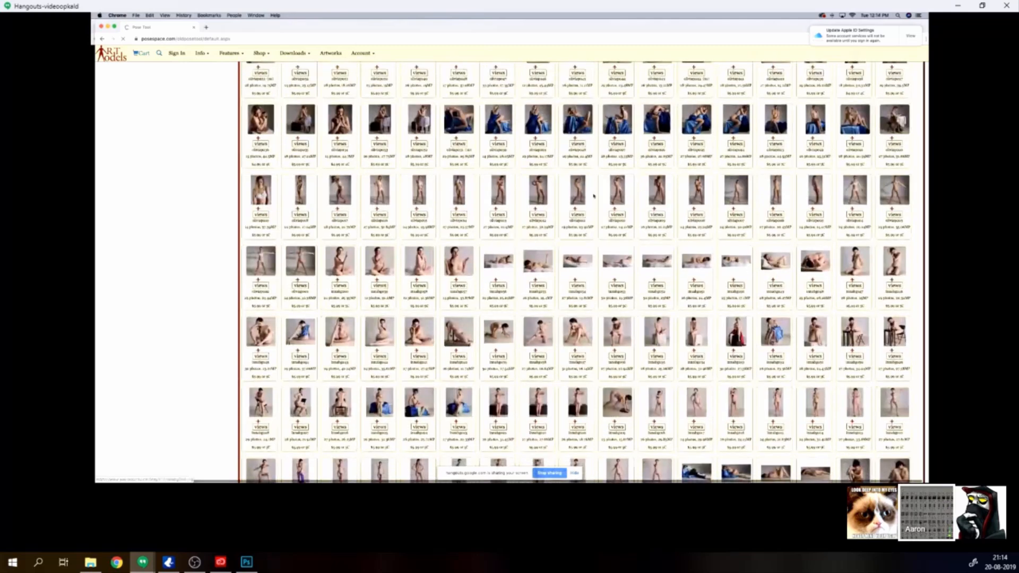
{"action": "left_click", "coordinate": [583, 194]}
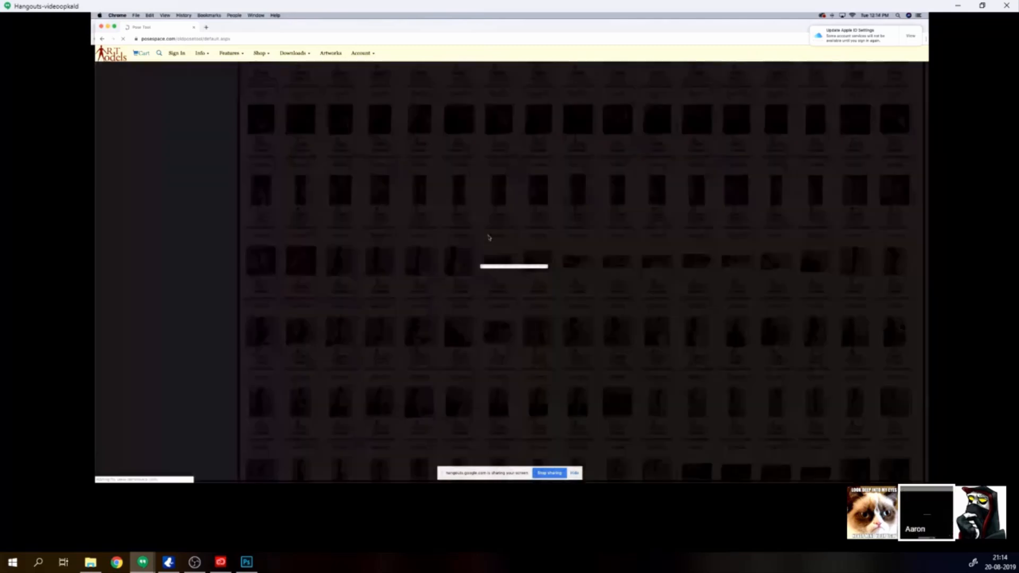
{"action": "left_click", "coordinate": [604, 219]}
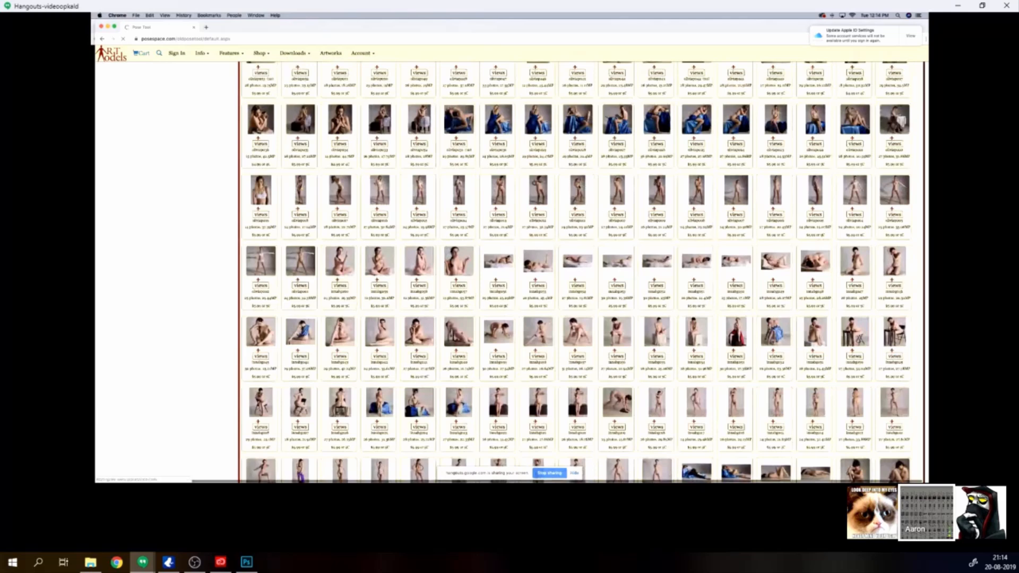
Step: Move the pose website window aside, close it and return to the figure sketch in Photoshop
{"action": "left_click_drag", "start_coordinate": [310, 27], "coordinate": [555, 198]}
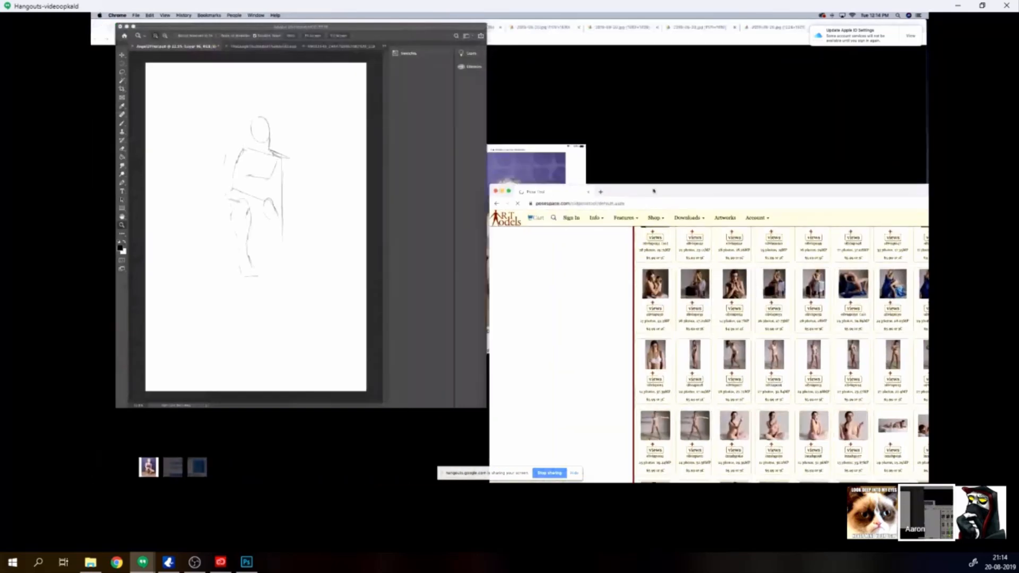
{"action": "left_click_drag", "start_coordinate": [653, 190], "coordinate": [726, 245]}
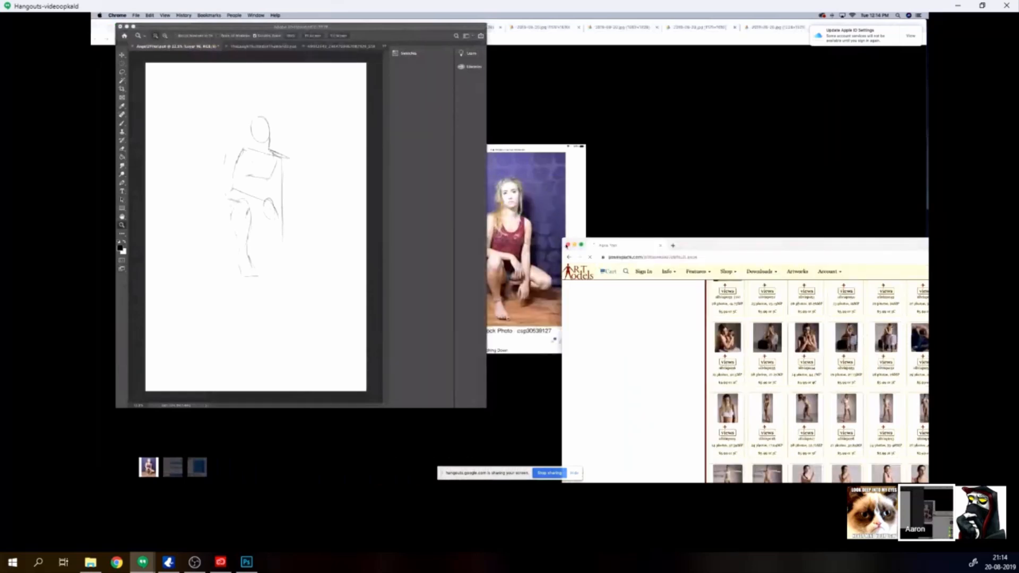
{"action": "left_click", "coordinate": [567, 245]}
{"action": "left_click", "coordinate": [329, 228]}
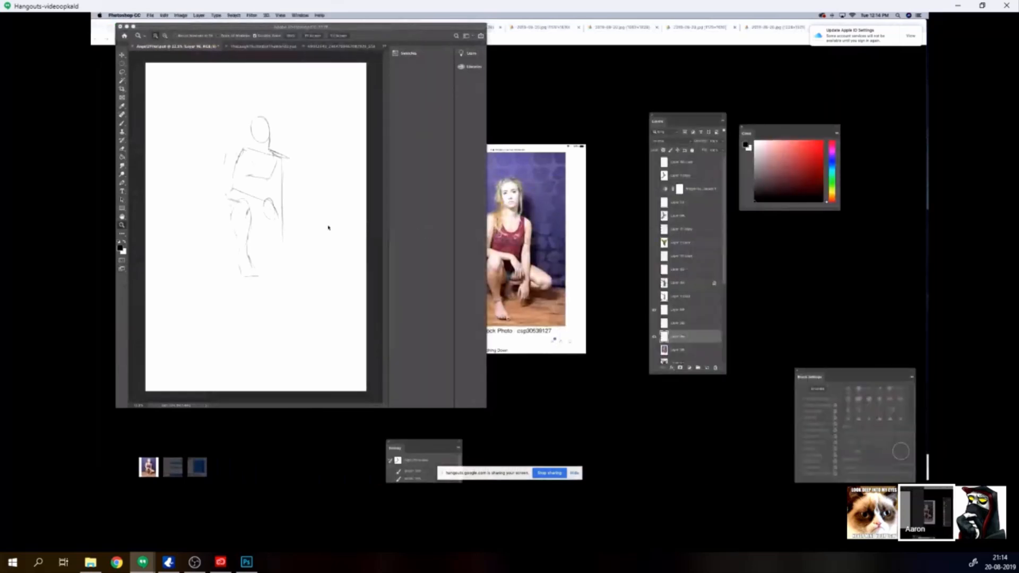
Step: Select the shoulder lines of the crouching figure with the Lasso and adjust them with Free Transform
{"action": "left_click_drag", "start_coordinate": [356, 27], "coordinate": [342, 25]}
{"action": "key", "text": "l"}
{"action": "mouse_move", "coordinate": [280, 160]}
{"action": "left_mouse_down"}
{"action": "mouse_move", "coordinate": [245, 165]}
{"action": "mouse_move", "coordinate": [241, 147]}
{"action": "mouse_move", "coordinate": [279, 158]}
{"action": "mouse_move", "coordinate": [247, 160]}
{"action": "left_mouse_up"}
{"action": "key", "text": "ctrl+t"}
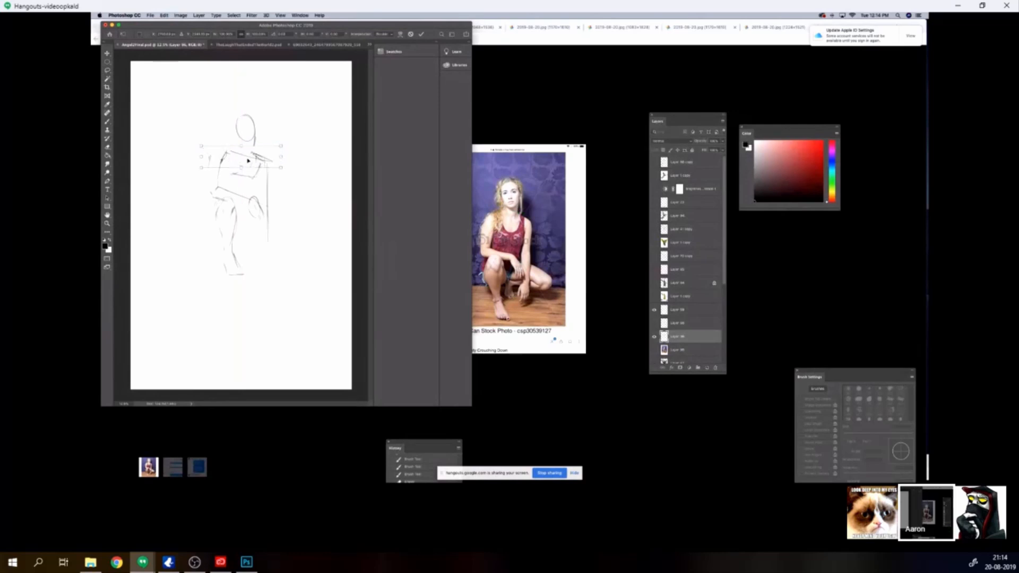
{"action": "key", "text": "Return"}
Step: Clean up the shoulder area and sketch the chest lines across the upper torso with a smaller brush
{"action": "key", "text": "b"}
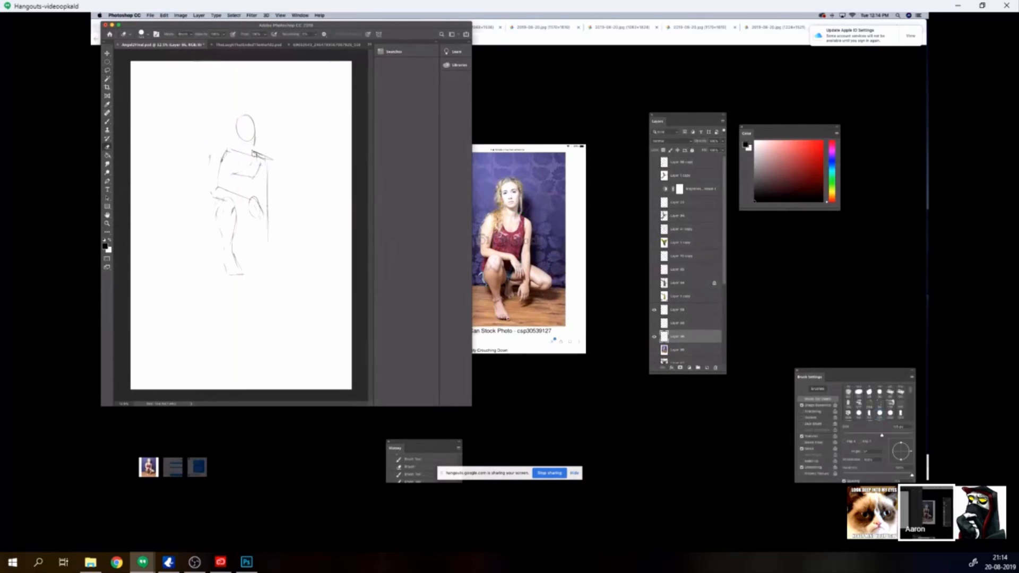
{"action": "key", "text": "b"}
{"action": "key", "text": "["}
{"action": "key", "text": "["}
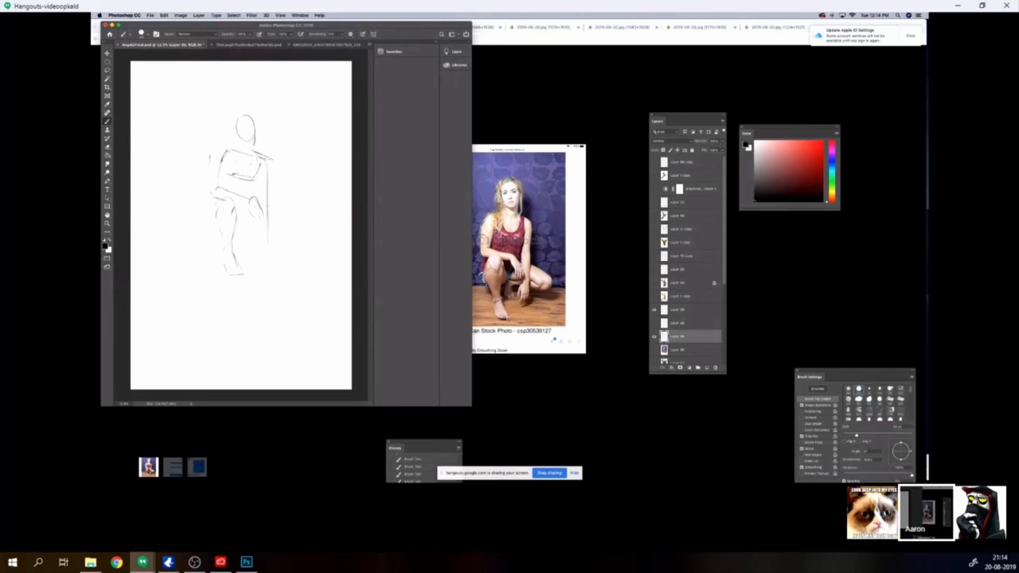
{"action": "key", "text": "["}
{"action": "key", "text": "["}
Step: Lasso the torso lines, rotate them slightly with Free Transform and deselect
{"action": "key", "text": "l"}
{"action": "mouse_move", "coordinate": [259, 187]}
{"action": "left_mouse_down"}
{"action": "mouse_move", "coordinate": [228, 184]}
{"action": "mouse_move", "coordinate": [250, 167]}
{"action": "mouse_move", "coordinate": [258, 184]}
{"action": "left_mouse_up"}
{"action": "key", "text": "ctrl+t"}
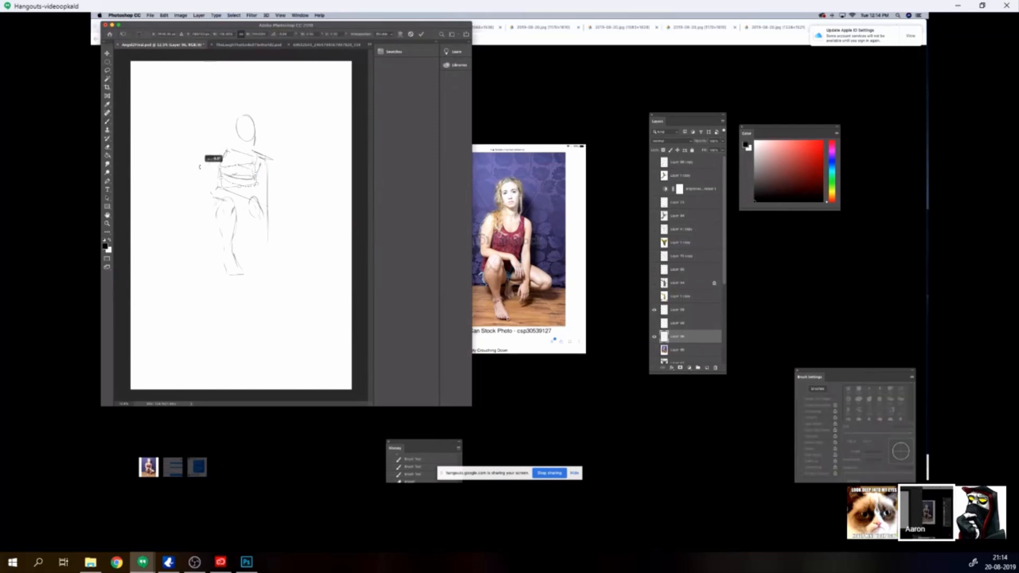
{"action": "key", "text": "Return"}
{"action": "key", "text": "ctrl+d"}
{"action": "key", "text": "b"}
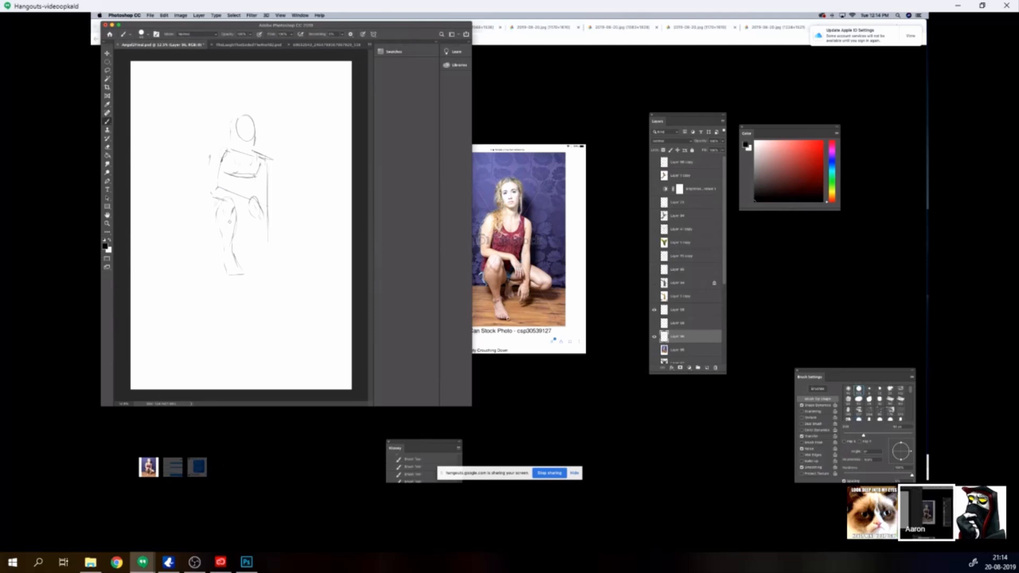
Step: Lasso the figure's lower leg, adjust its placement with Free Transform and deselect
{"action": "key", "text": "l"}
{"action": "mouse_move", "coordinate": [256, 258]}
{"action": "left_mouse_down"}
{"action": "mouse_move", "coordinate": [215, 200]}
{"action": "mouse_move", "coordinate": [250, 207]}
{"action": "left_mouse_up"}
{"action": "key", "text": "super+t"}
{"action": "left_click_drag", "start_coordinate": [232, 263], "coordinate": [232, 264]}
{"action": "key", "text": "Return"}
{"action": "key", "text": "super+d"}
{"action": "key", "text": "b"}
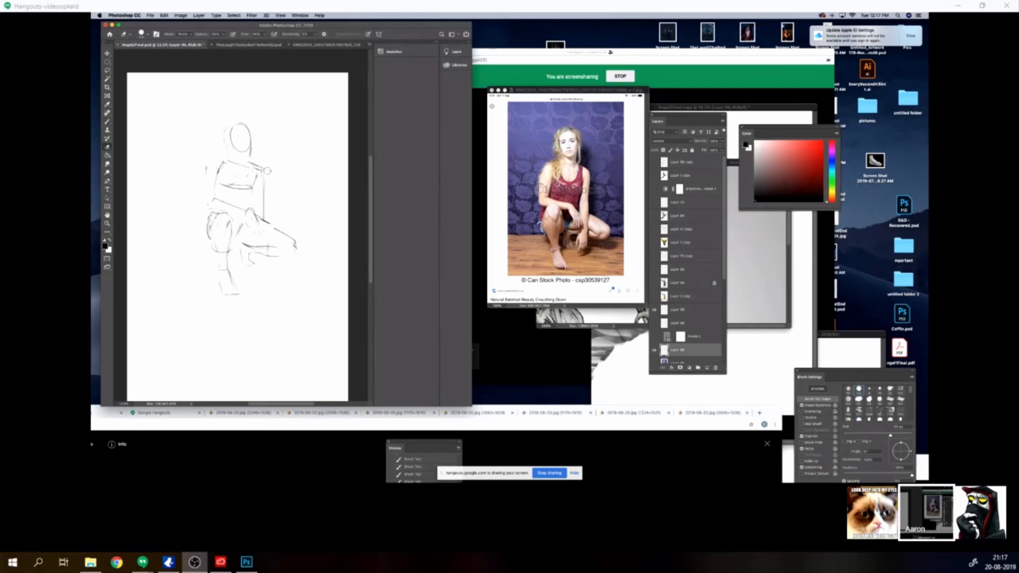
Step: Undo the last eraser stroke, adjust the selected shoulder lines with Free Transform and deselect
{"action": "key", "text": "super+z"}
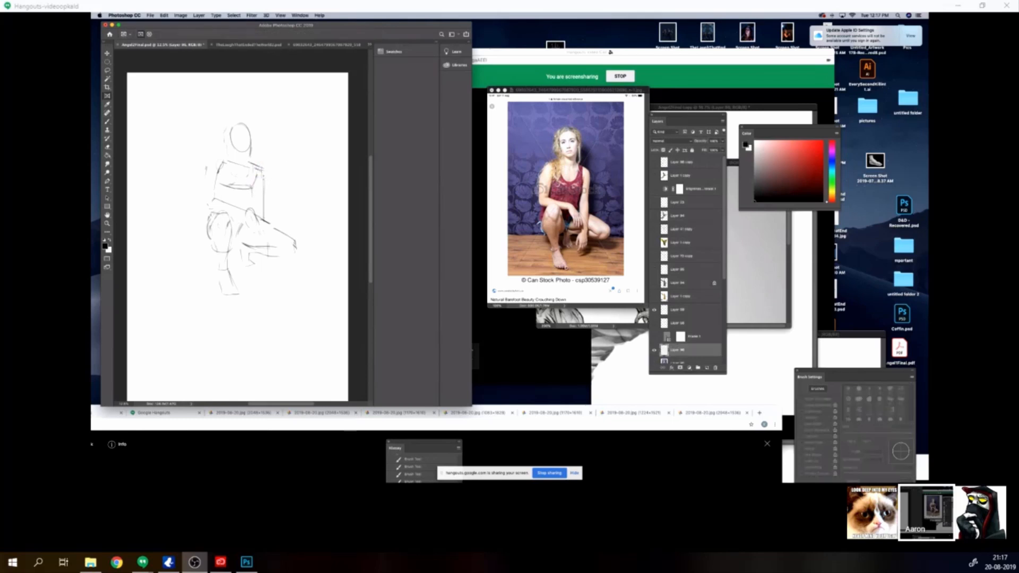
{"action": "key", "text": "super+t"}
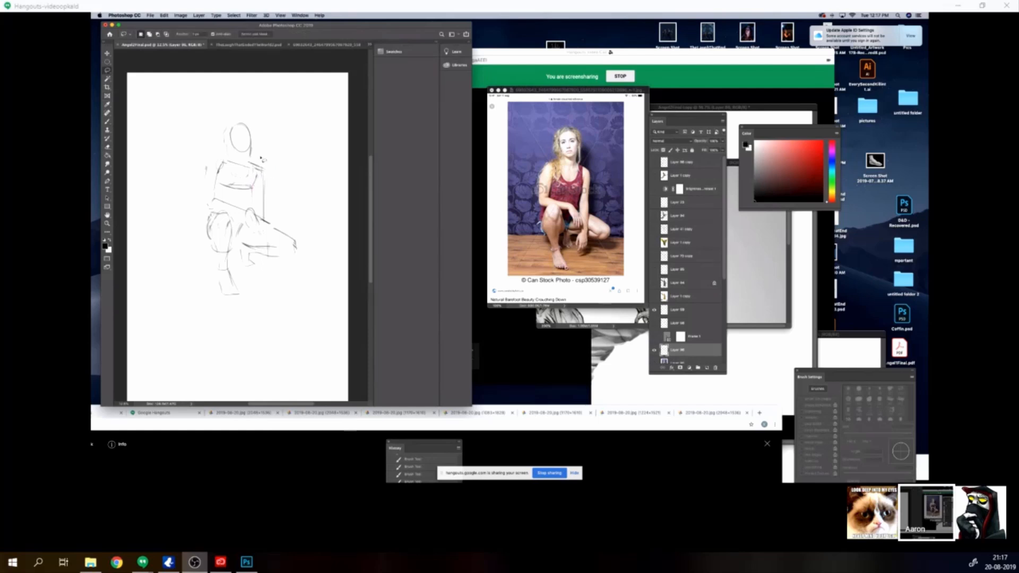
{"action": "key", "text": "Return"}
{"action": "key", "text": "e"}
{"action": "key", "text": "b"}
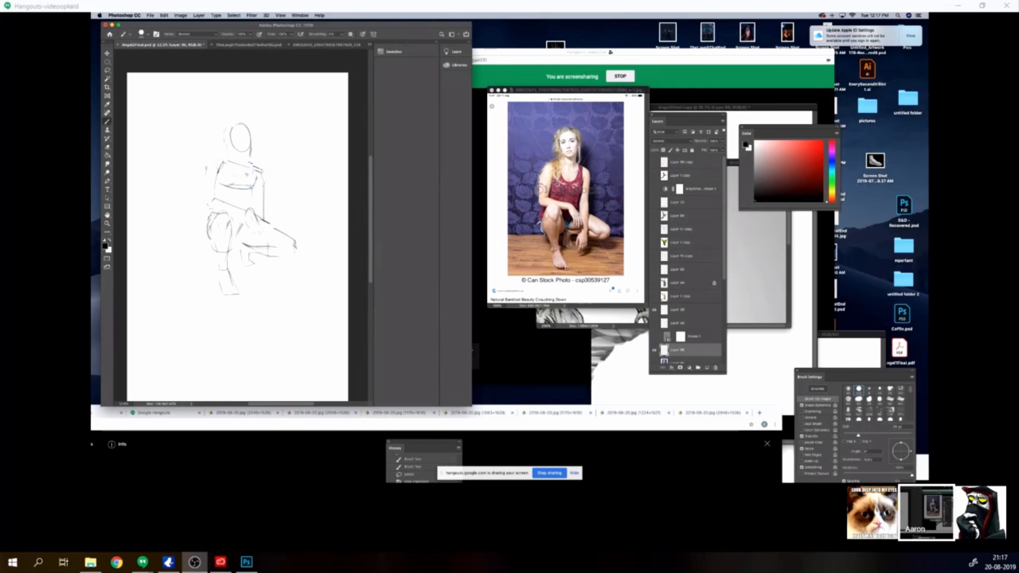
{"action": "key", "text": "super+d"}
Step: Sketch the curved neckline of the top on the chest and erase stray lines around it
{"action": "left_click_drag", "start_coordinate": [232, 175], "coordinate": [235, 181]}
{"action": "key", "text": "e"}
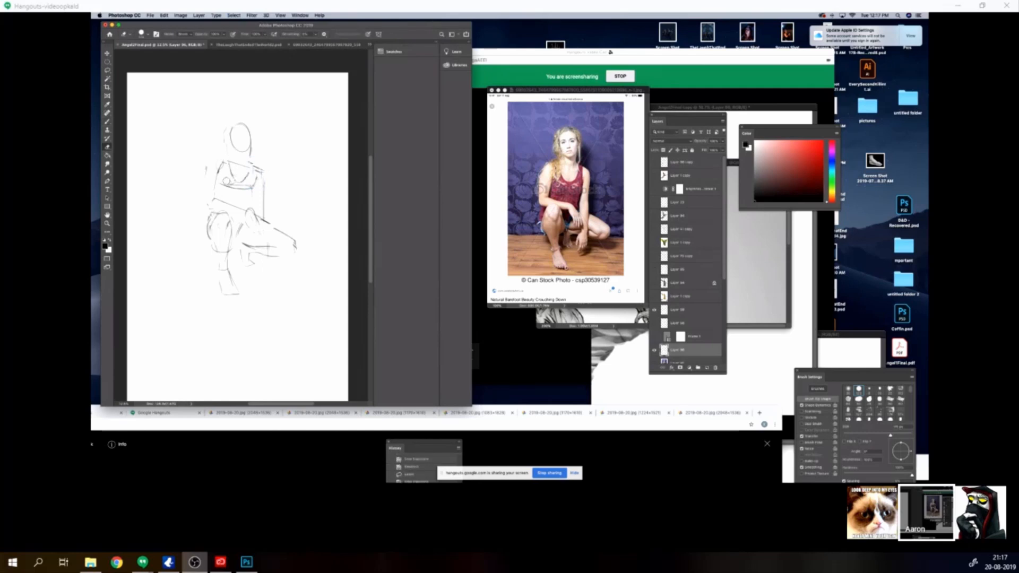
{"action": "key", "text": "b"}
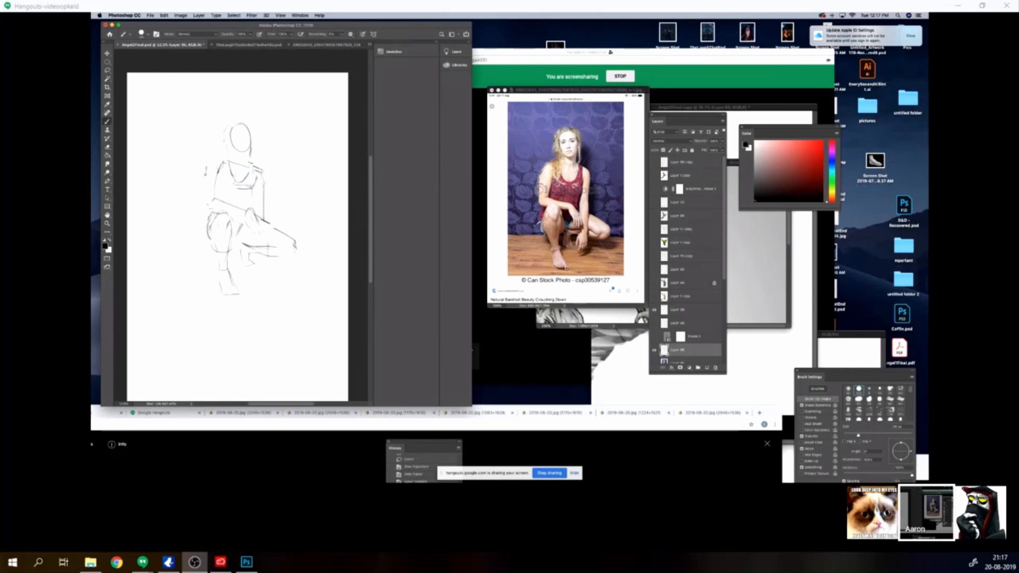
Step: Redraw the outline of the shoulder and upper arm on the bent-arm side with a smaller brush, undoing the first stroke
{"action": "key", "text": "bracketleft"}
{"action": "key", "text": "bracketleft"}
{"action": "key", "text": "bracketleft"}
{"action": "left_click_drag", "start_coordinate": [205, 166], "coordinate": [206, 176]}
{"action": "key", "text": "super+z"}
{"action": "left_click_drag", "start_coordinate": [215, 159], "coordinate": [207, 173]}
{"action": "key", "text": "e"}
{"action": "key", "text": "b"}
Step: Reduce the brush to a very fine size, switch to the crouching reference photo and return to the figure sketch
{"action": "key", "text": "bracketright"}
{"action": "key", "text": "bracketleft"}
{"action": "key", "text": "bracketleft"}
{"action": "key", "text": "bracketleft"}
{"action": "key", "text": "bracketleft"}
{"action": "key", "text": "bracketleft"}
{"action": "key", "text": "bracketleft"}
{"action": "key", "text": "bracketleft"}
{"action": "key", "text": "bracketleft"}
{"action": "key", "text": "bracketleft"}
{"action": "key", "text": "bracketleft"}
{"action": "key", "text": "bracketleft"}
{"action": "key", "text": "bracketleft"}
{"action": "left_click", "coordinate": [577, 211]}
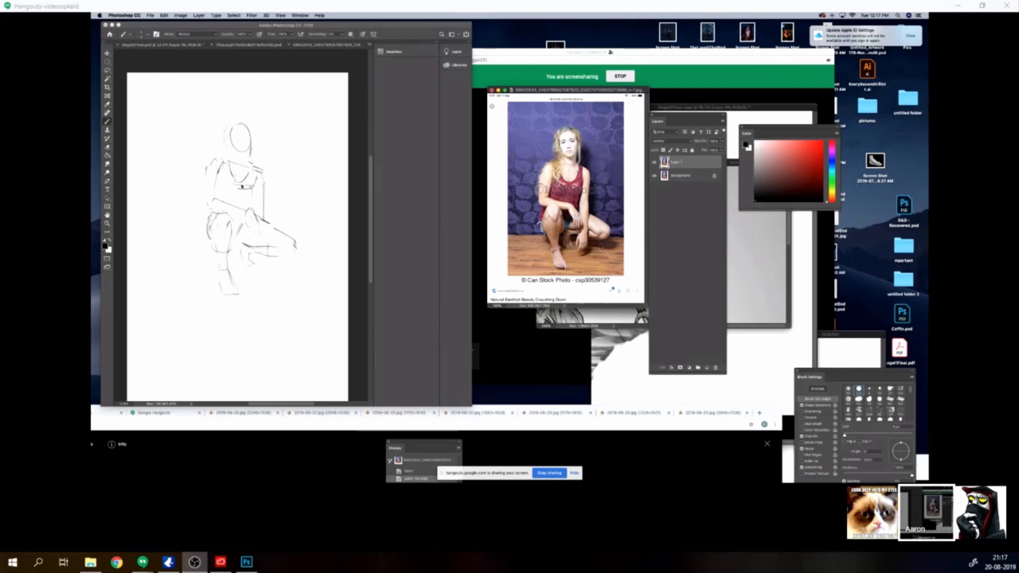
{"action": "left_click", "coordinate": [246, 195]}
{"action": "left_click_drag", "start_coordinate": [247, 196], "coordinate": [268, 206]}
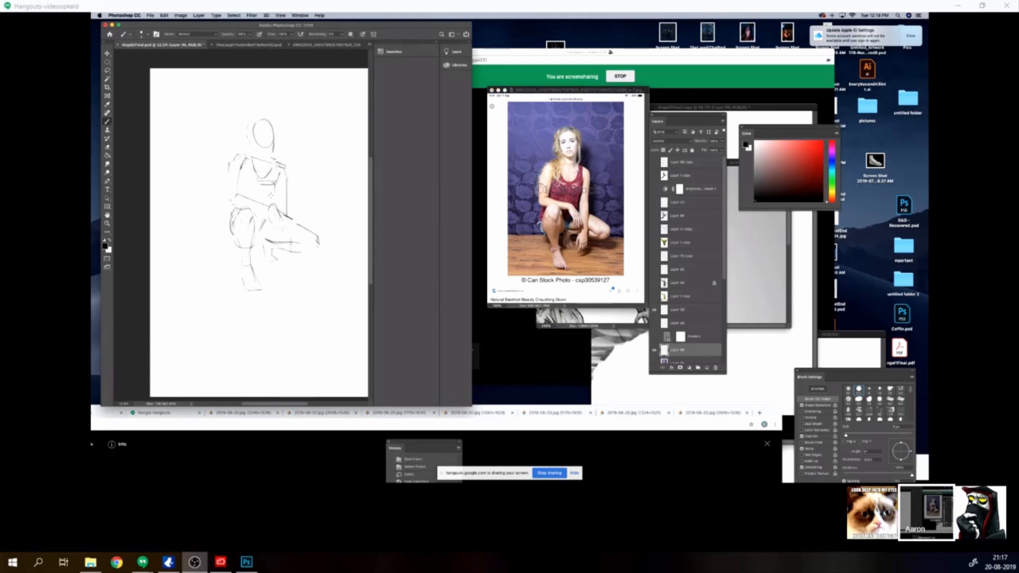
Step: Enlarge the brush, undo the last stroke and sketch the side of the torso beside the straight arm
{"action": "key", "text": "bracketright"}
{"action": "key", "text": "bracketright"}
{"action": "key", "text": "bracketright"}
{"action": "key", "text": "bracketright"}
{"action": "key", "text": "bracketright"}
{"action": "key", "text": "bracketright"}
{"action": "key", "text": "bracketright"}
{"action": "key", "text": "bracketright"}
{"action": "key", "text": "ctrl+z"}
{"action": "key", "text": "bracketleft"}
{"action": "key", "text": "bracketleft"}
{"action": "mouse_move", "coordinate": [276, 184]}
{"action": "left_mouse_down"}
{"action": "mouse_move", "coordinate": [269, 206]}
{"action": "mouse_move", "coordinate": [225, 136]}
{"action": "mouse_move", "coordinate": [291, 181]}
{"action": "left_mouse_up"}
Step: Rotate the selected upper part of the figure slightly with Free Transform, deselect, and refine the outer outline of the upper arm
{"action": "key", "text": "l"}
{"action": "key", "text": "ctrl+t"}
{"action": "left_click_drag", "start_coordinate": [223, 100], "coordinate": [225, 104]}
{"action": "key", "text": "Return"}
{"action": "key", "text": "super+d"}
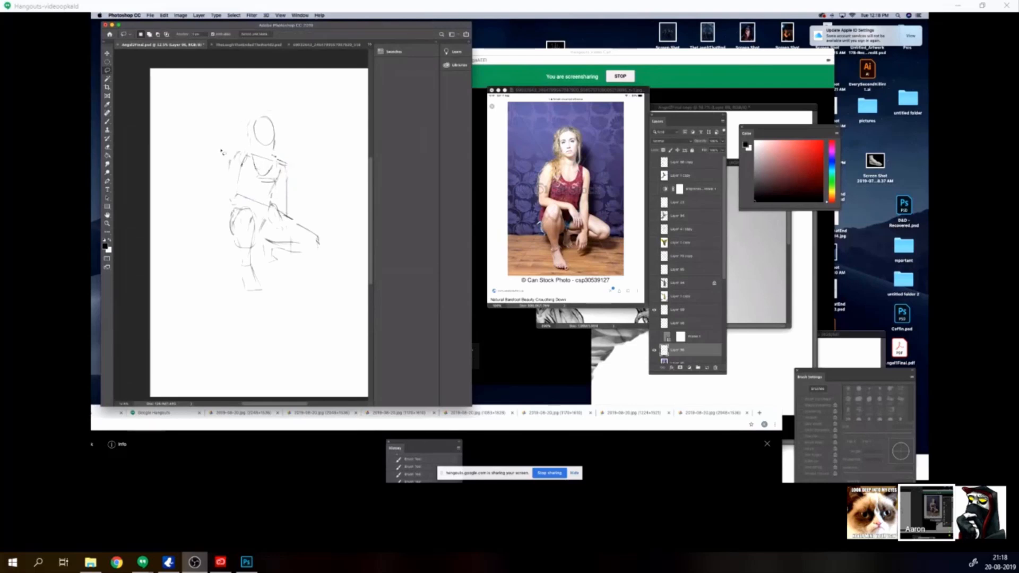
{"action": "key", "text": "b"}
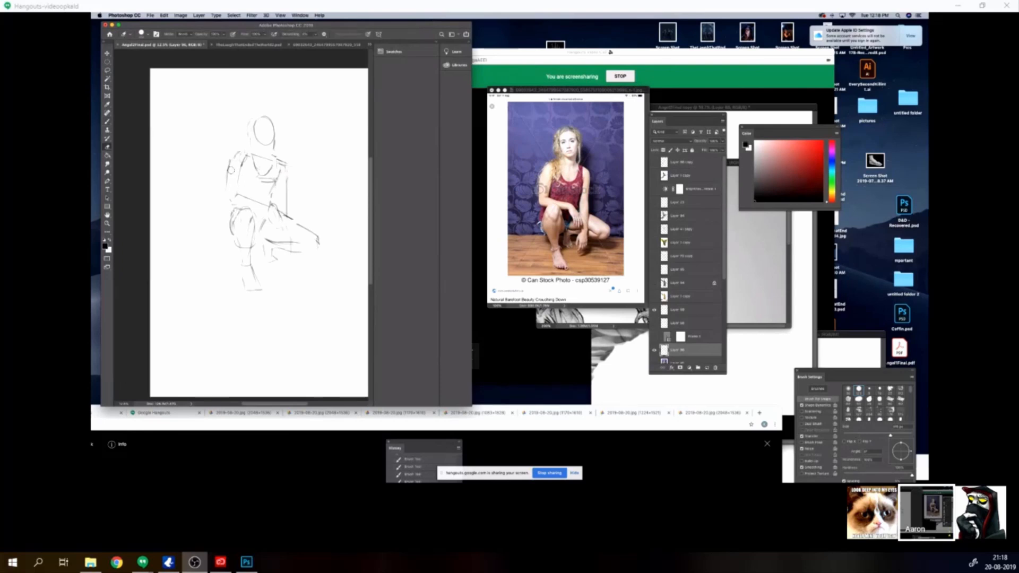
{"action": "key", "text": "]"}
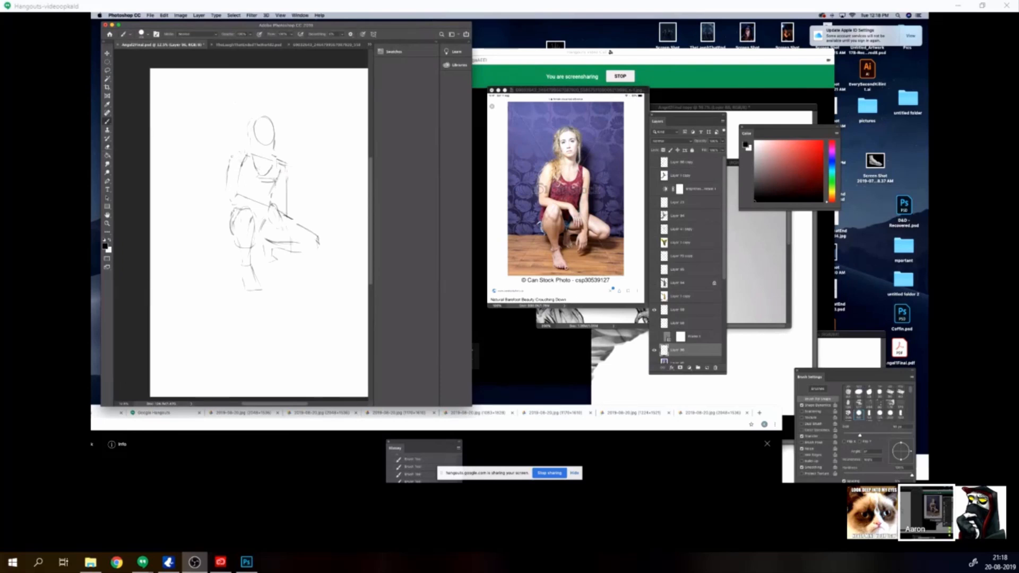
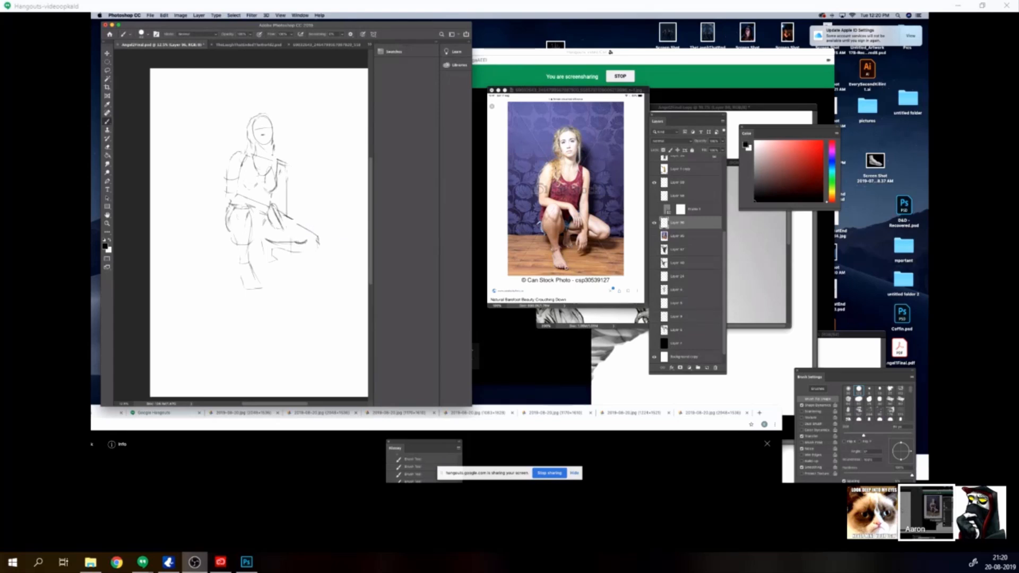
Step: Rework the straight arm's vertical line, extending it down past the knee with the brush
{"action": "key", "text": "e"}
{"action": "left_click_drag", "start_coordinate": [287, 204], "coordinate": [287, 239]}
{"action": "key", "text": "b"}
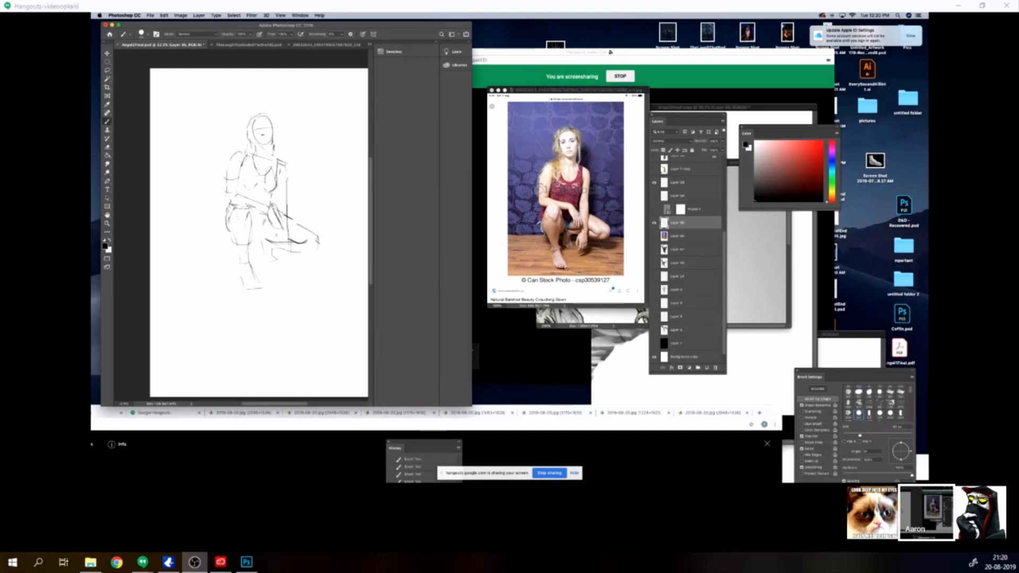
{"action": "key", "text": "e"}
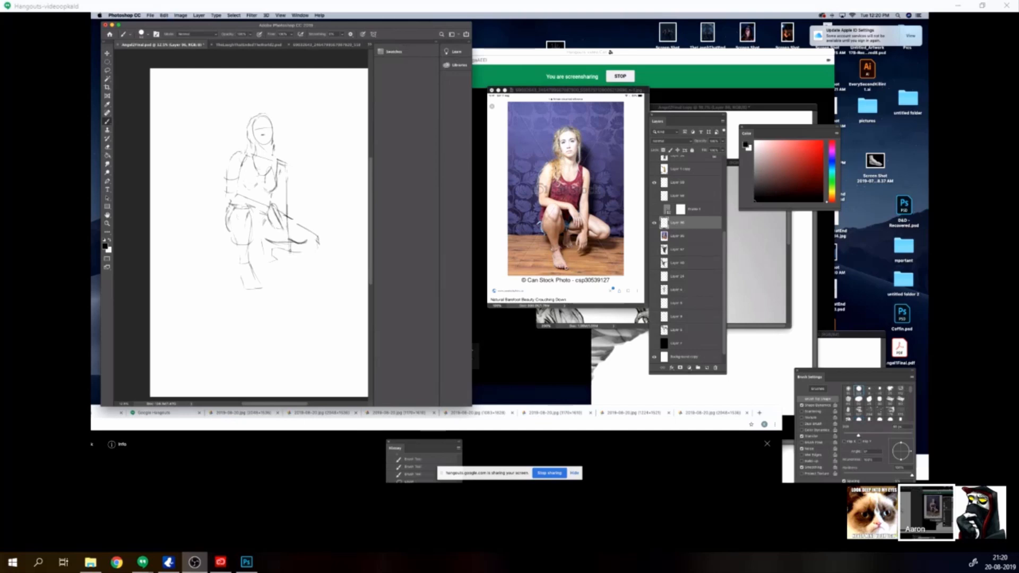
Step: Add a short stroke beneath the folded leg and lightly erase stray lines near the resting forearm
{"action": "left_click_drag", "start_coordinate": [291, 254], "coordinate": [288, 261]}
{"action": "key", "text": "["}
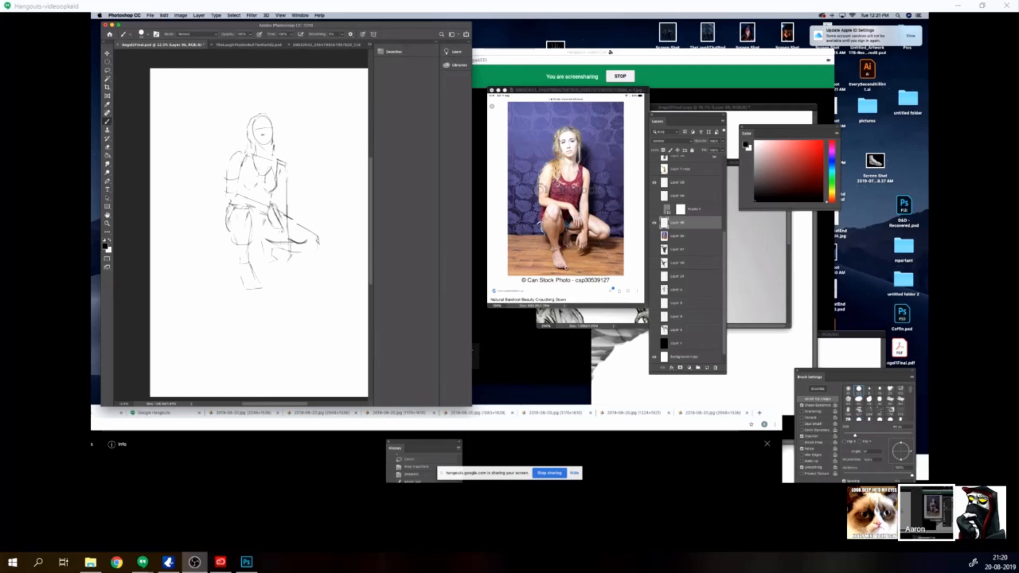
{"action": "key", "text": "e"}
{"action": "left_click_drag", "start_coordinate": [267, 218], "coordinate": [272, 223]}
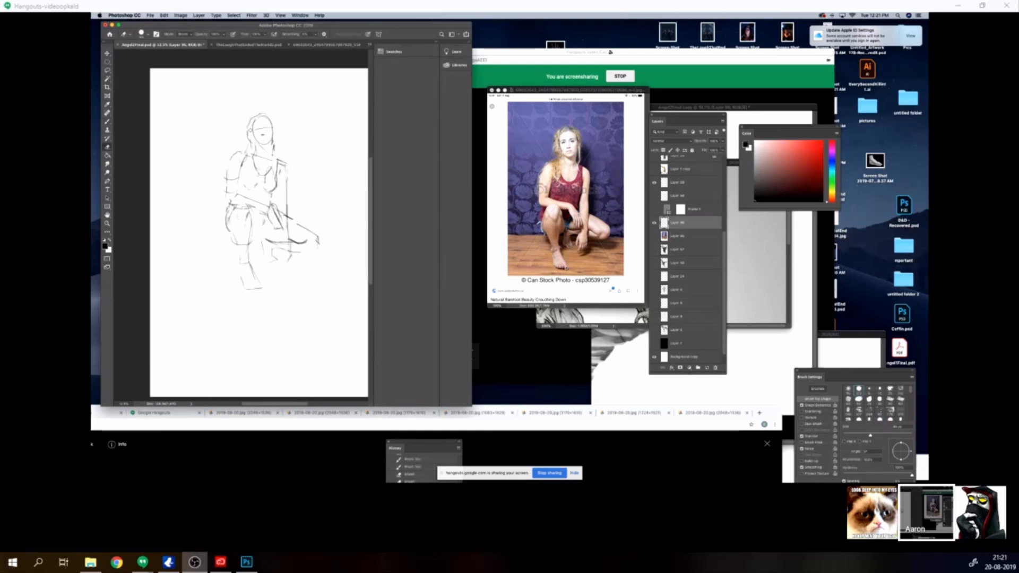
{"action": "key", "text": "b"}
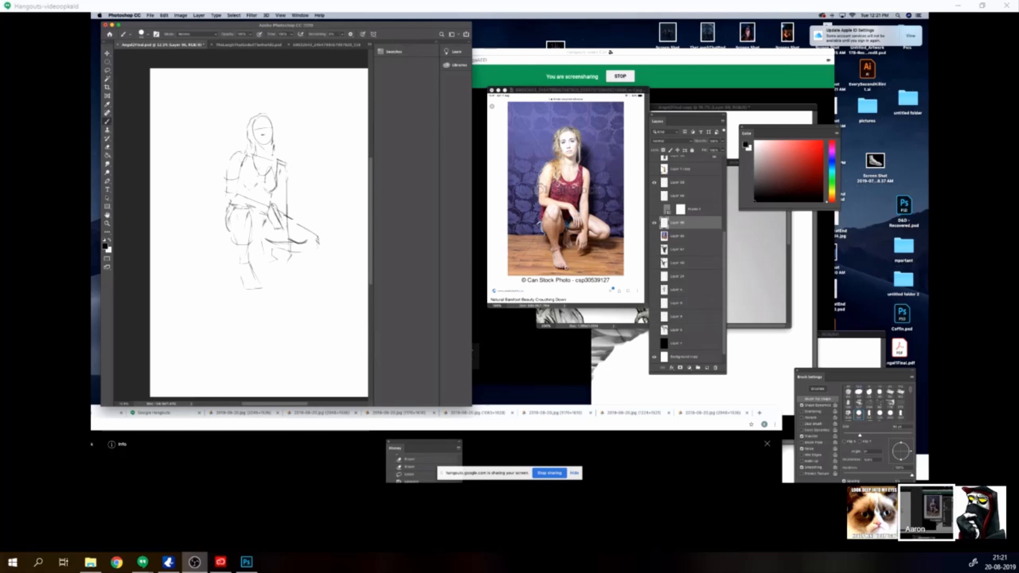
Step: Lasso the lower lines of the folded leg, adjust their placement with Free Transform and deselect
{"action": "key", "text": "l"}
{"action": "mouse_move", "coordinate": [284, 245]}
{"action": "left_mouse_down"}
{"action": "mouse_move", "coordinate": [261, 242]}
{"action": "mouse_move", "coordinate": [278, 233]}
{"action": "left_mouse_up"}
{"action": "key", "text": "ctrl+t"}
{"action": "key", "text": "Return"}
{"action": "key", "text": "ctrl+d"}
{"action": "key", "text": "b"}
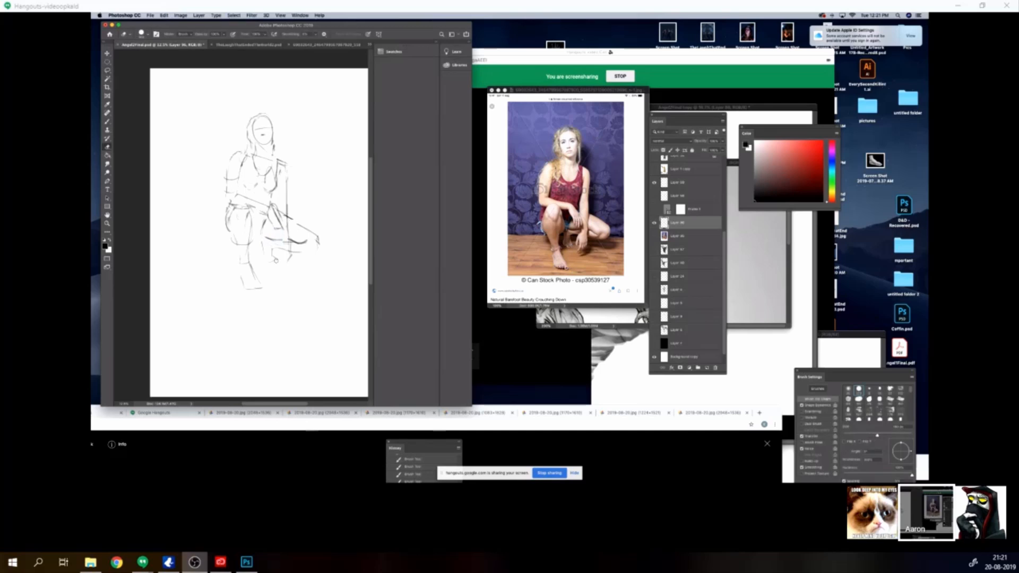
Step: Lasso the short lines between the front shin and folded leg, adjust them with Free Transform and reduce the brush size
{"action": "key", "text": "l"}
{"action": "mouse_move", "coordinate": [271, 245]}
{"action": "left_mouse_down"}
{"action": "mouse_move", "coordinate": [280, 276]}
{"action": "mouse_move", "coordinate": [277, 253]}
{"action": "mouse_move", "coordinate": [267, 265]}
{"action": "left_mouse_up"}
{"action": "key", "text": "ctrl+t"}
{"action": "key", "text": "Return"}
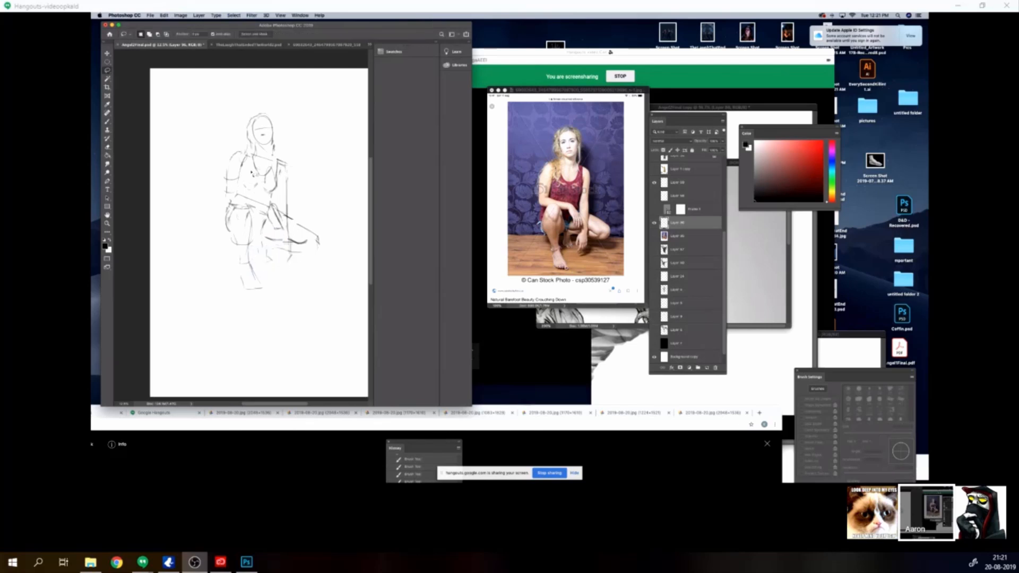
{"action": "key", "text": "b"}
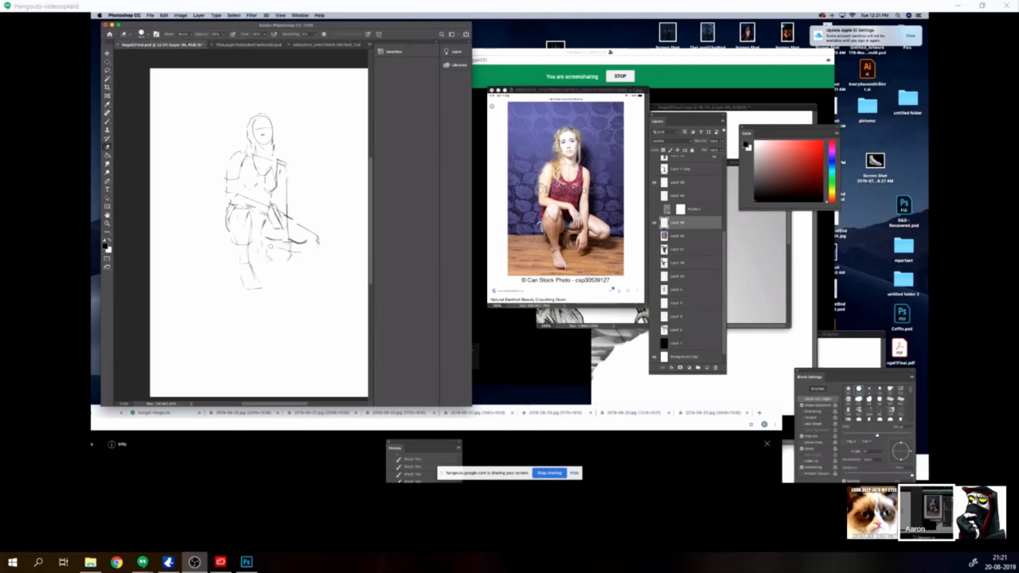
{"action": "key", "text": "bracketleft"}
{"action": "key", "text": "bracketleft"}
{"action": "key", "text": "bracketleft"}
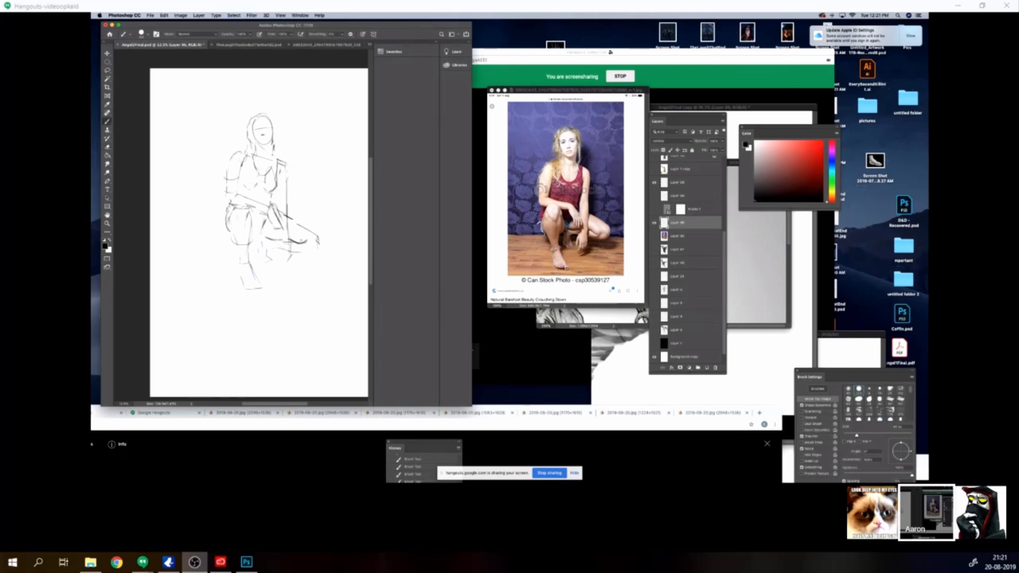
Step: Nudge the selected lines below the straight arm with Free Transform, apply the change and return to the brush
{"action": "key", "text": "l"}
{"action": "key", "text": "ctrl+t"}
{"action": "left_click_drag", "start_coordinate": [299, 240], "coordinate": [298, 242]}
{"action": "left_click_drag", "start_coordinate": [290, 175], "coordinate": [288, 175]}
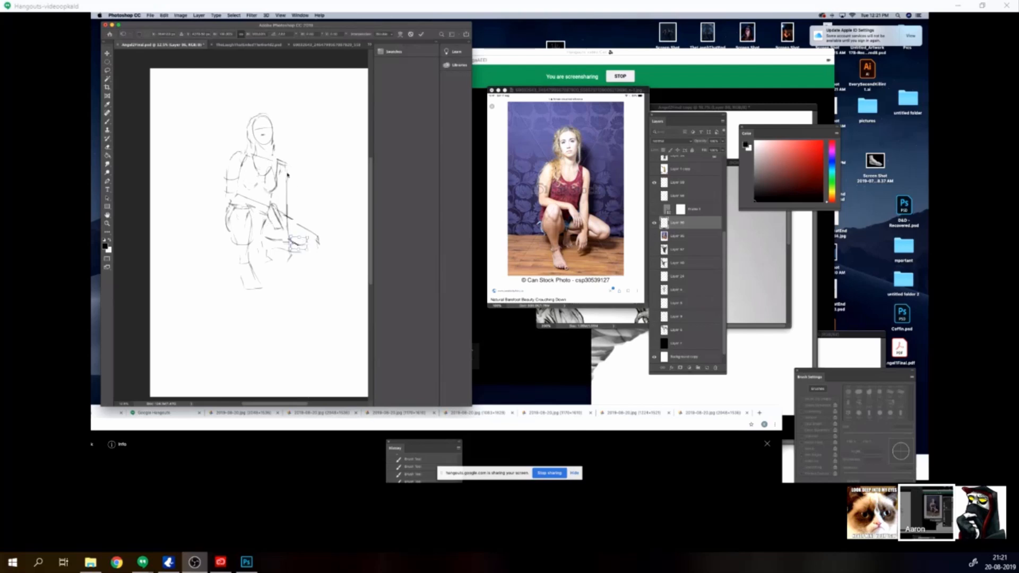
{"action": "key", "text": "Return"}
{"action": "key", "text": "b"}
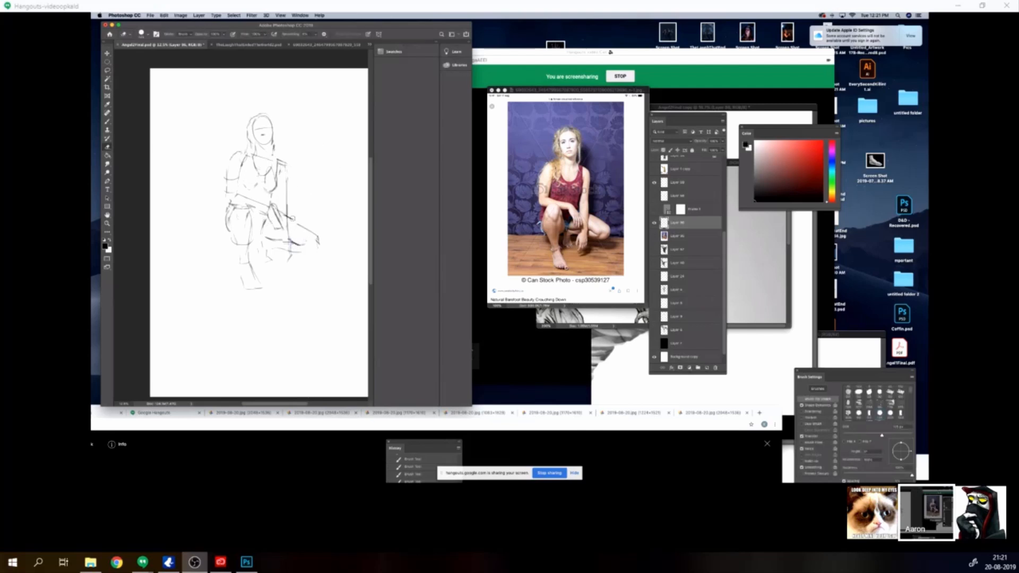
{"action": "key", "text": "b"}
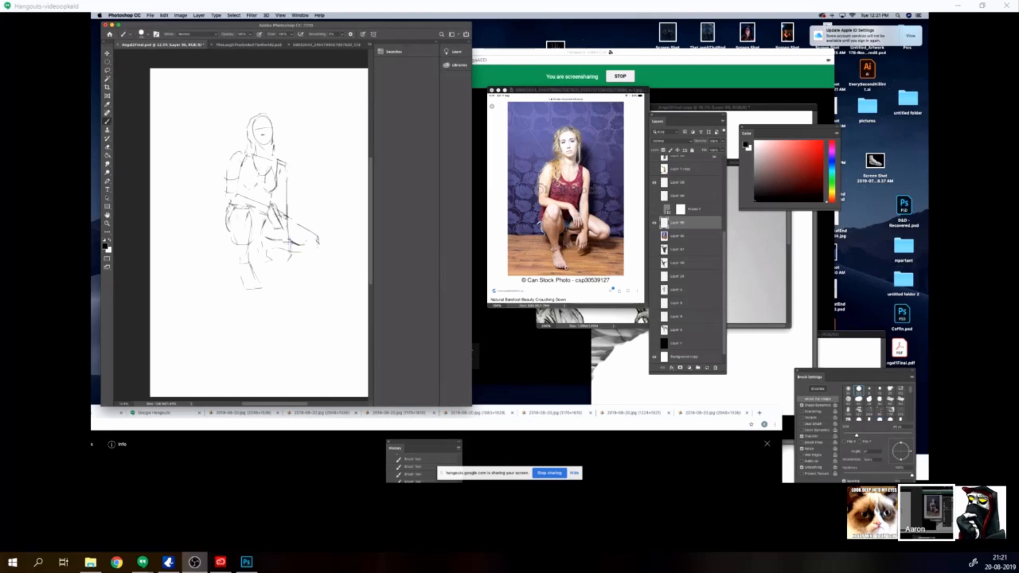
Step: Undo the last strokes and redraw the folded leg's thigh line from the wrist out to the knee
{"action": "key", "text": "super+z"}
{"action": "key", "text": "super+z"}
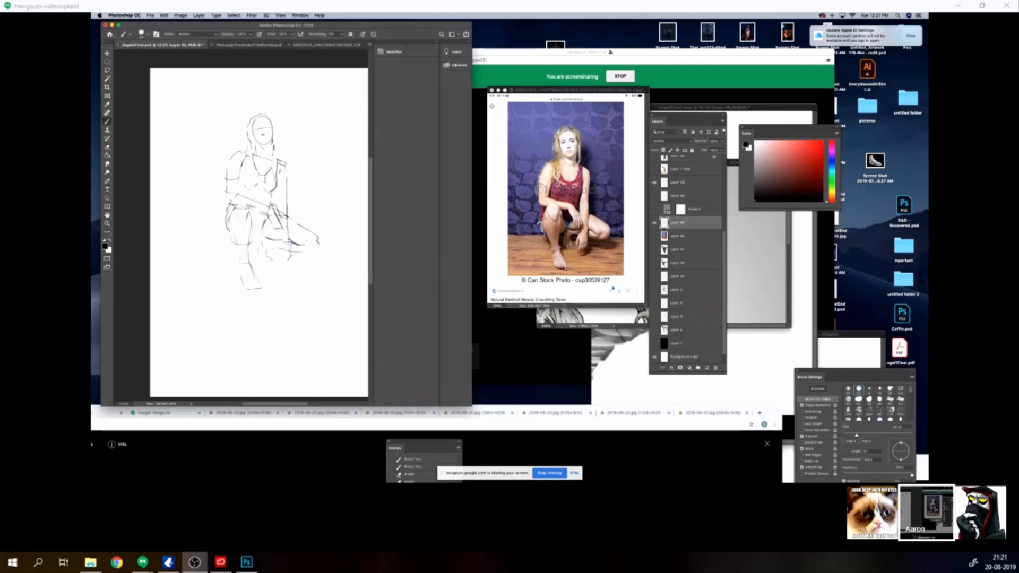
{"action": "mouse_move", "coordinate": [270, 224]}
{"action": "left_mouse_down"}
{"action": "mouse_move", "coordinate": [306, 232]}
{"action": "mouse_move", "coordinate": [293, 222]}
{"action": "mouse_move", "coordinate": [319, 247]}
{"action": "left_mouse_up"}
{"action": "key", "text": "super+z"}
{"action": "key", "text": "e"}
{"action": "key", "text": "b"}
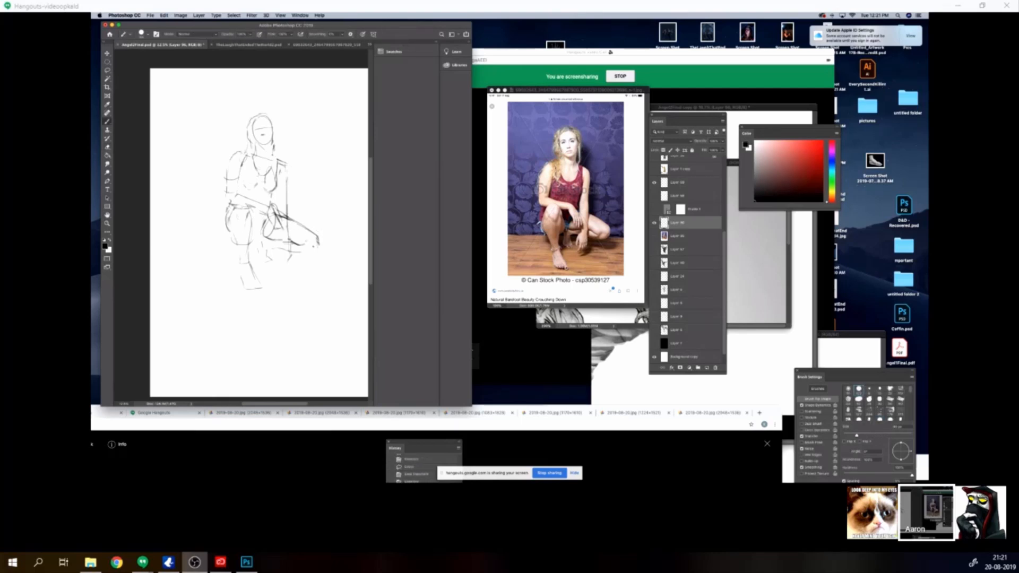
Step: Undo the last stroke, sketch the rounded underside of the folded knee and enlarge the brush
{"action": "key", "text": "super+z"}
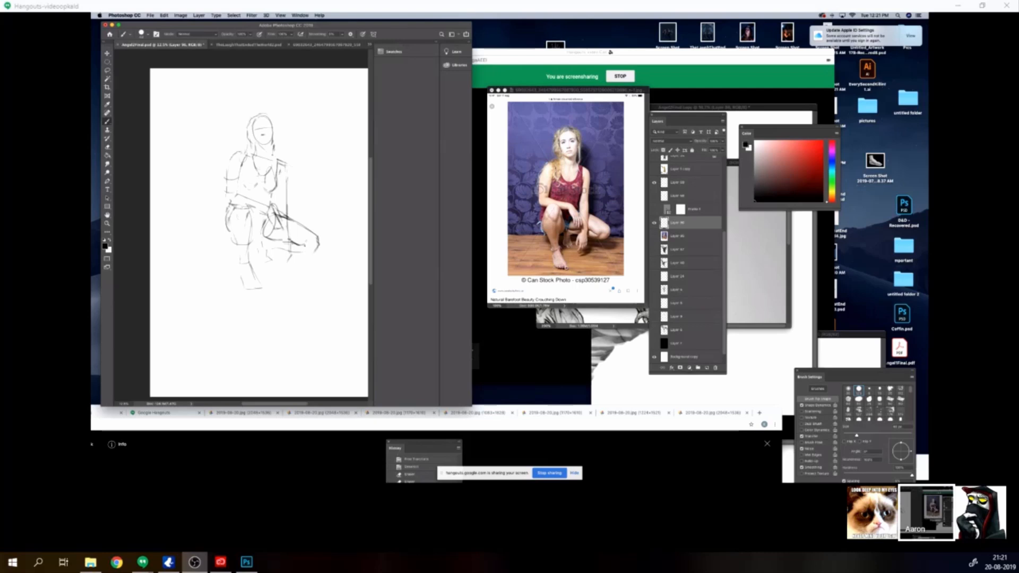
{"action": "left_click_drag", "start_coordinate": [308, 243], "coordinate": [299, 251]}
{"action": "key", "text": "bracketright"}
{"action": "key", "text": "bracketright"}
{"action": "key", "text": "bracketright"}
{"action": "key", "text": "bracketright"}
{"action": "key", "text": "bracketright"}
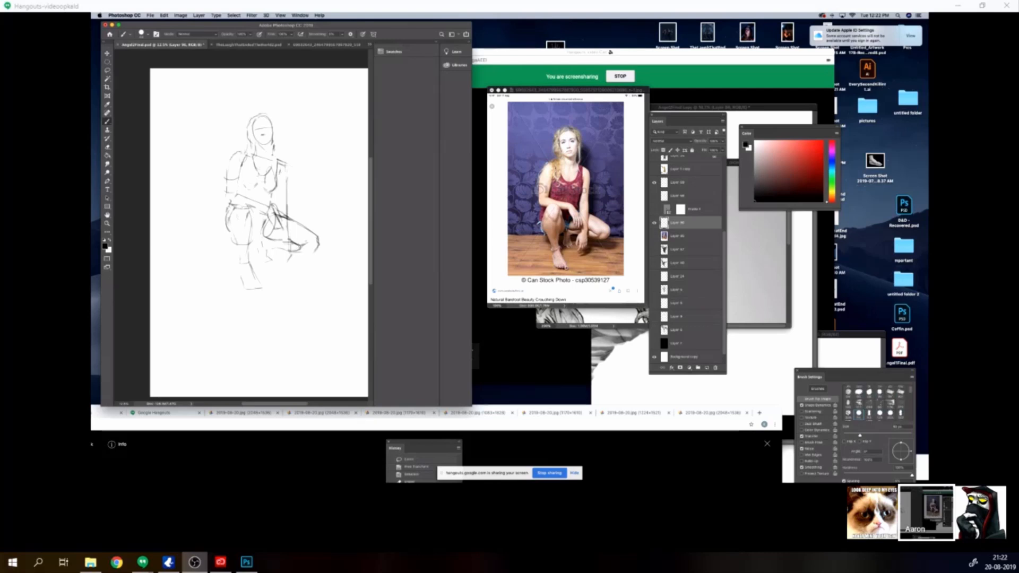
Step: Rework the lines beneath the folded thigh with tones sampled from the sketch, and reduce the eraser size
{"action": "mouse_move", "coordinate": [291, 245]}
{"action": "left_mouse_down"}
{"action": "mouse_move", "coordinate": [303, 248]}
{"action": "mouse_move", "coordinate": [292, 239]}
{"action": "mouse_move", "coordinate": [299, 243]}
{"action": "mouse_move", "coordinate": [299, 227]}
{"action": "left_mouse_up"}
{"action": "left_click", "coordinate": [293, 247], "text": "alt"}
{"action": "key", "text": "bracketright"}
{"action": "key", "text": "bracketright"}
{"action": "key", "text": "bracketright"}
{"action": "left_click", "coordinate": [290, 237], "text": "alt"}
{"action": "left_click", "coordinate": [293, 241], "text": "alt"}
{"action": "key", "text": "e"}
{"action": "key", "text": "bracketleft"}
{"action": "key", "text": "bracketleft"}
{"action": "key", "text": "bracketleft"}
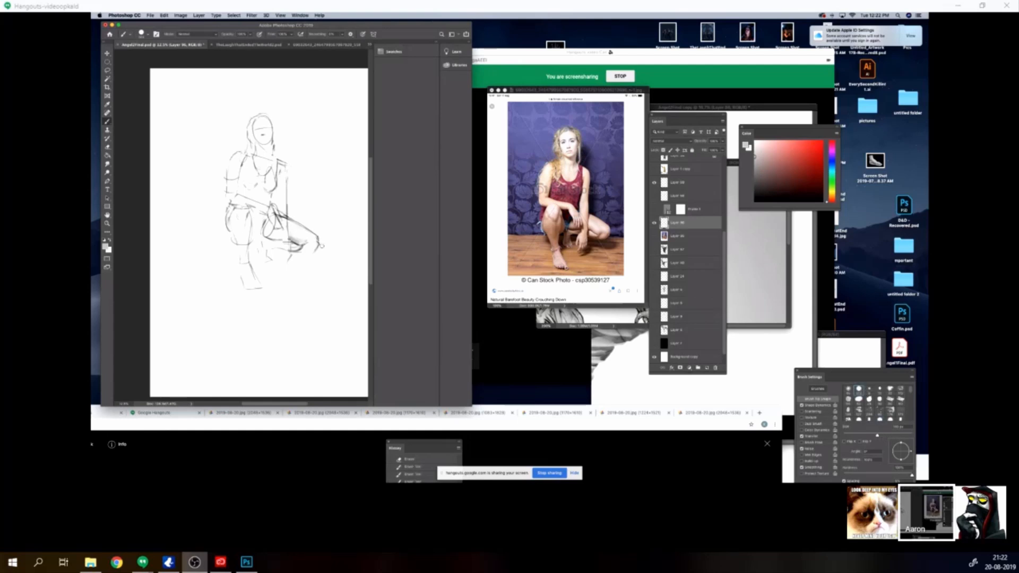
Step: Swap the painting colour to white with a larger brush, and switch back to black with a smaller brush
{"action": "key", "text": "b"}
{"action": "key", "text": "x"}
{"action": "key", "text": "bracketright"}
{"action": "key", "text": "bracketright"}
{"action": "key", "text": "bracketright"}
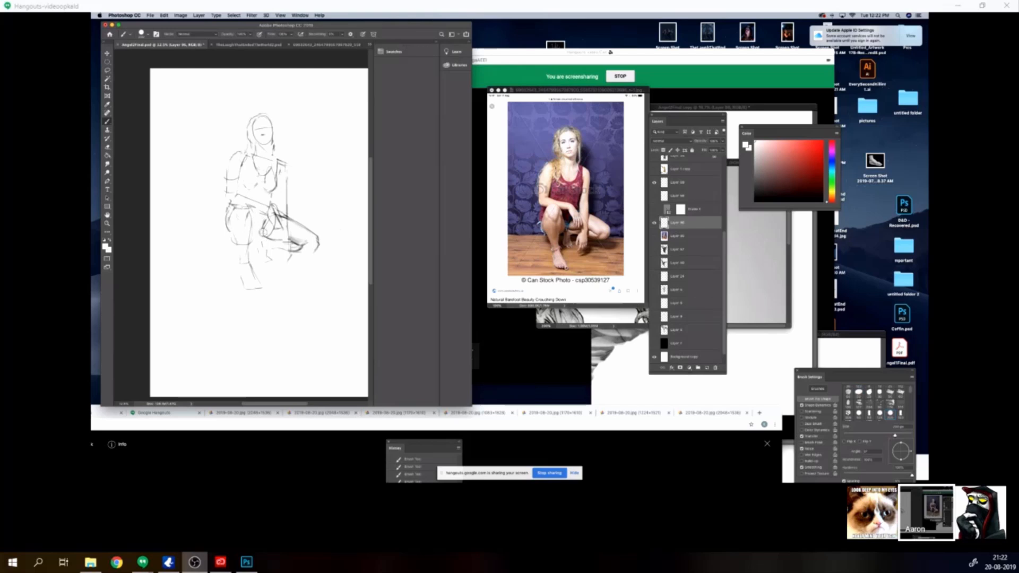
{"action": "key", "text": "bracketleft"}
{"action": "key", "text": "bracketleft"}
{"action": "key", "text": "bracketleft"}
{"action": "key", "text": "bracketleft"}
{"action": "key", "text": "bracketleft"}
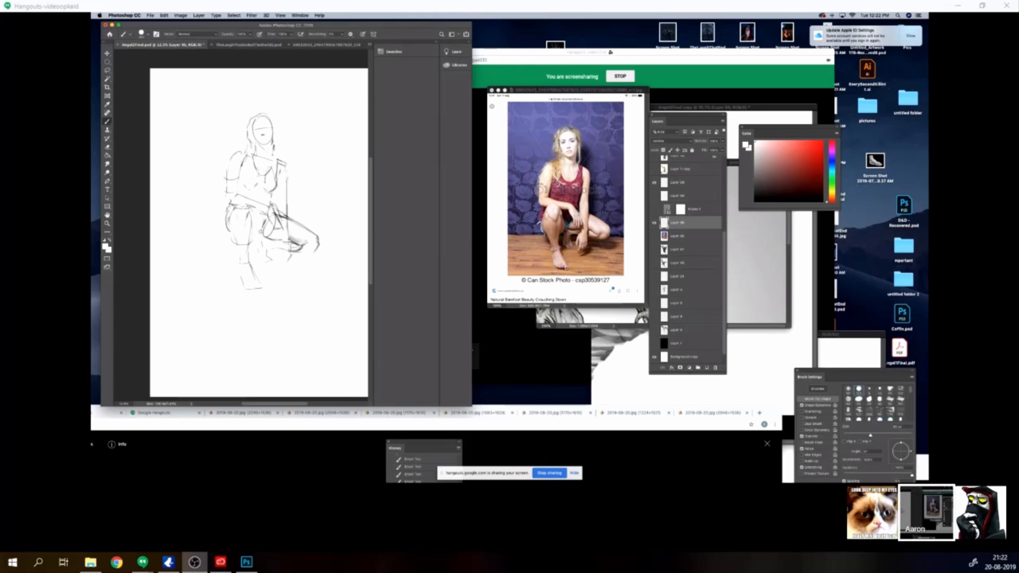
{"action": "key", "text": "x"}
{"action": "key", "text": "bracketleft"}
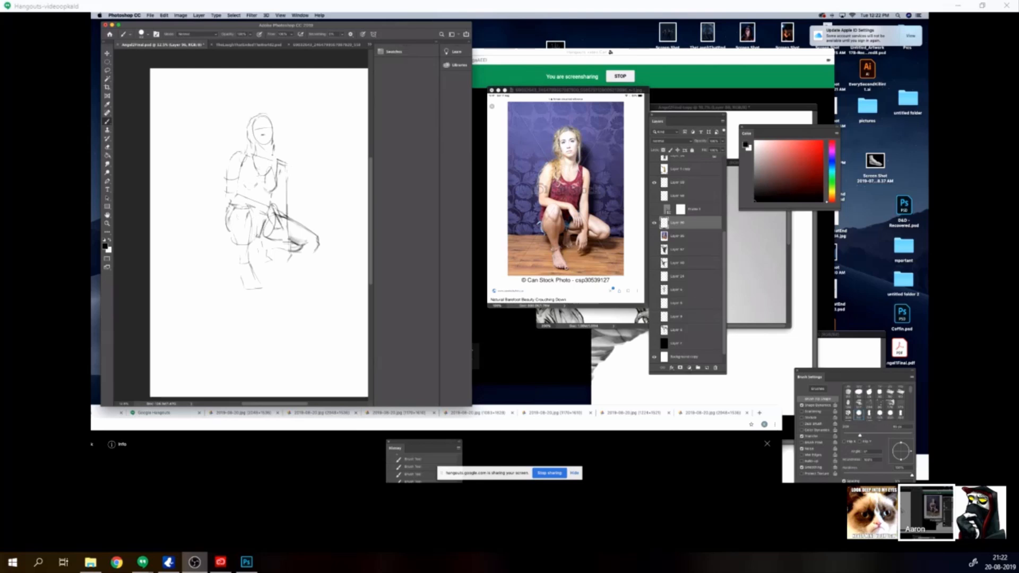
{"action": "key", "text": "bracketleft"}
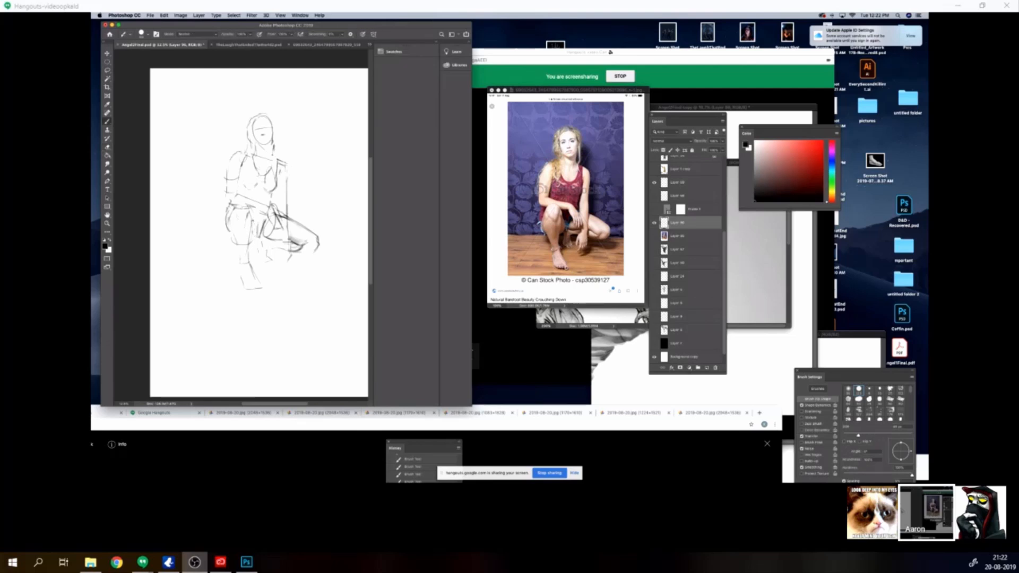
Step: Sketch the inner contour of the front leg below the knee and clean it up with a smaller eraser
{"action": "left_click_drag", "start_coordinate": [255, 219], "coordinate": [255, 244]}
{"action": "key", "text": "e"}
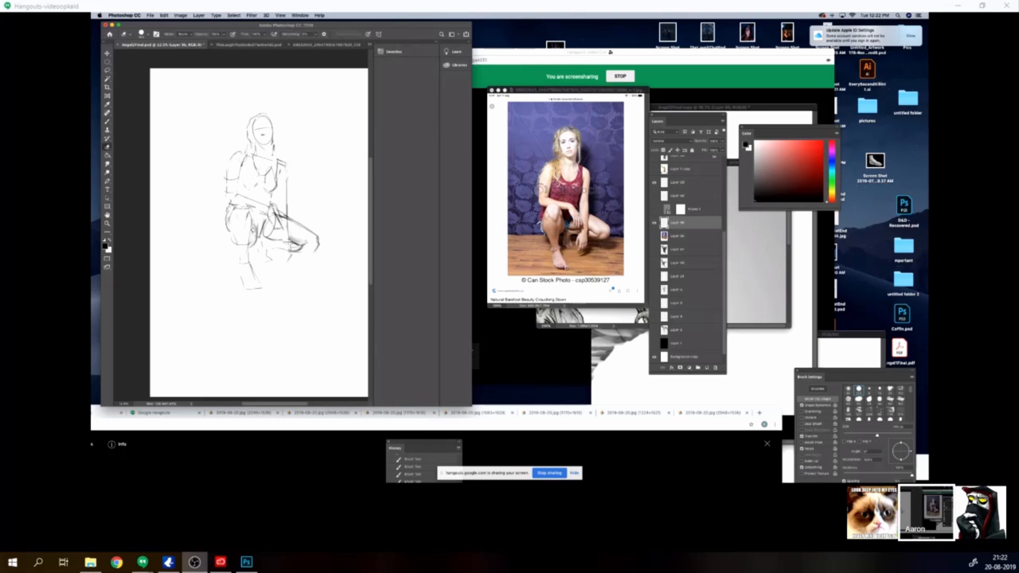
{"action": "key", "text": "bracketleft"}
{"action": "key", "text": "bracketleft"}
{"action": "key", "text": "b"}
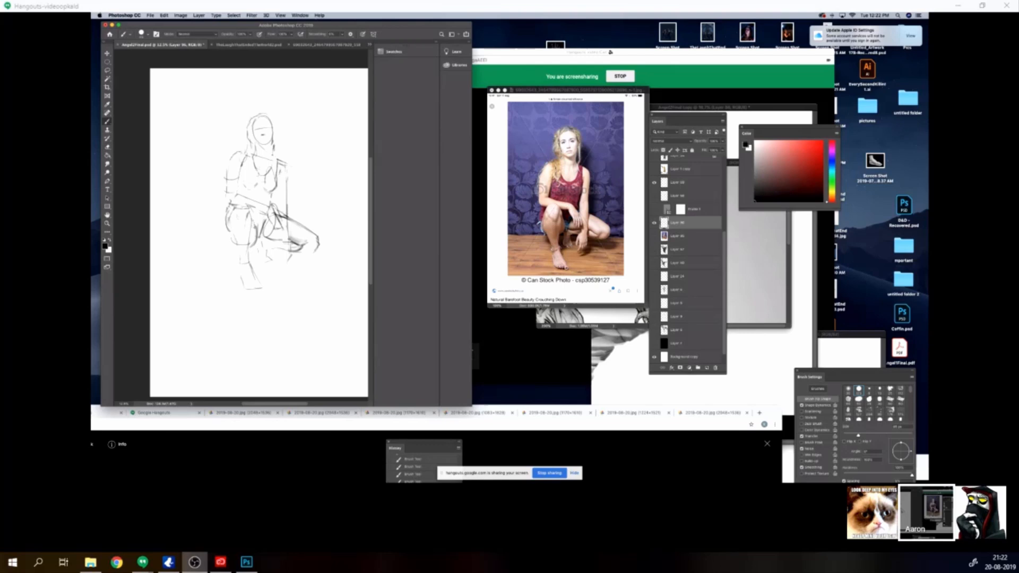
Step: Enlarge the brush and extend the front leg's inner contour down along the calf
{"action": "key", "text": "bracketright"}
{"action": "key", "text": "bracketright"}
{"action": "left_click_drag", "start_coordinate": [256, 232], "coordinate": [249, 250]}
{"action": "key", "text": "e"}
{"action": "key", "text": "b"}
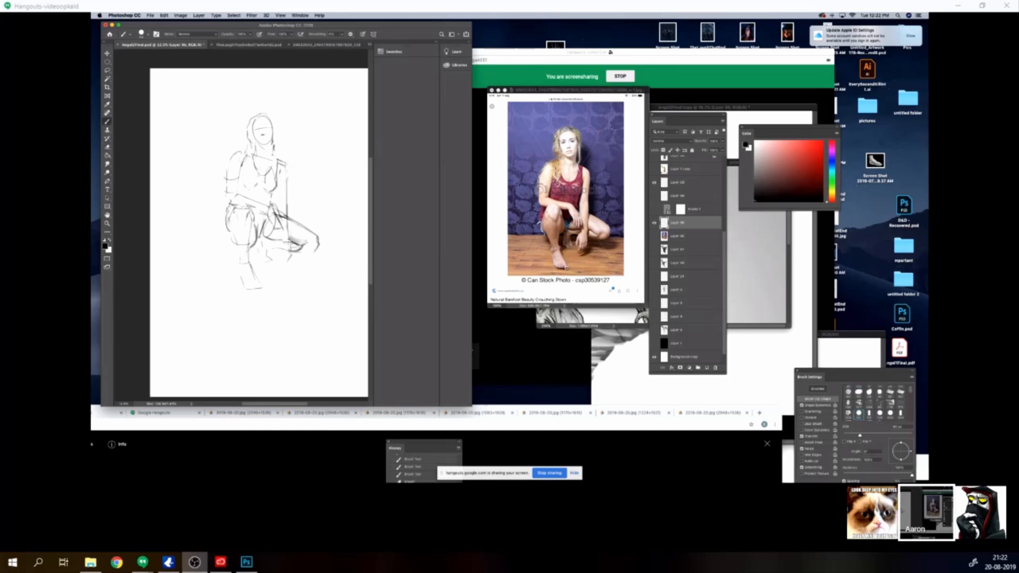
Step: Erase stray lines on the front shin with a larger eraser and return to a finer brush
{"action": "key", "text": "e"}
{"action": "key", "text": "bracketright"}
{"action": "key", "text": "bracketright"}
{"action": "left_click_drag", "start_coordinate": [245, 249], "coordinate": [243, 255]}
{"action": "key", "text": "bracketleft"}
{"action": "key", "text": "bracketright"}
{"action": "key", "text": "b"}
{"action": "key", "text": "bracketleft"}
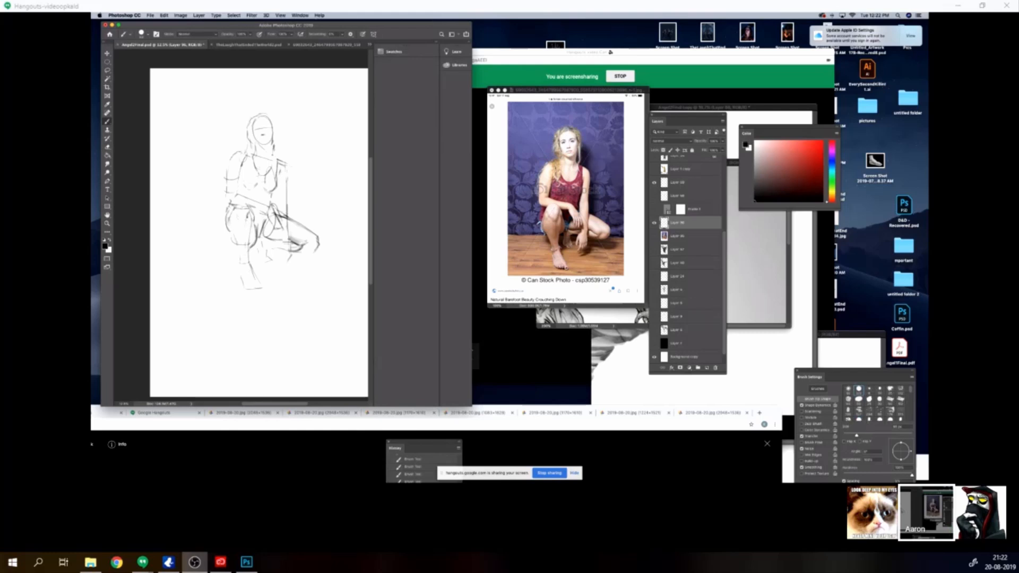
Step: Touch up the front knee with a light colour sampled from the sketch, and restore the default black
{"action": "key", "text": "e"}
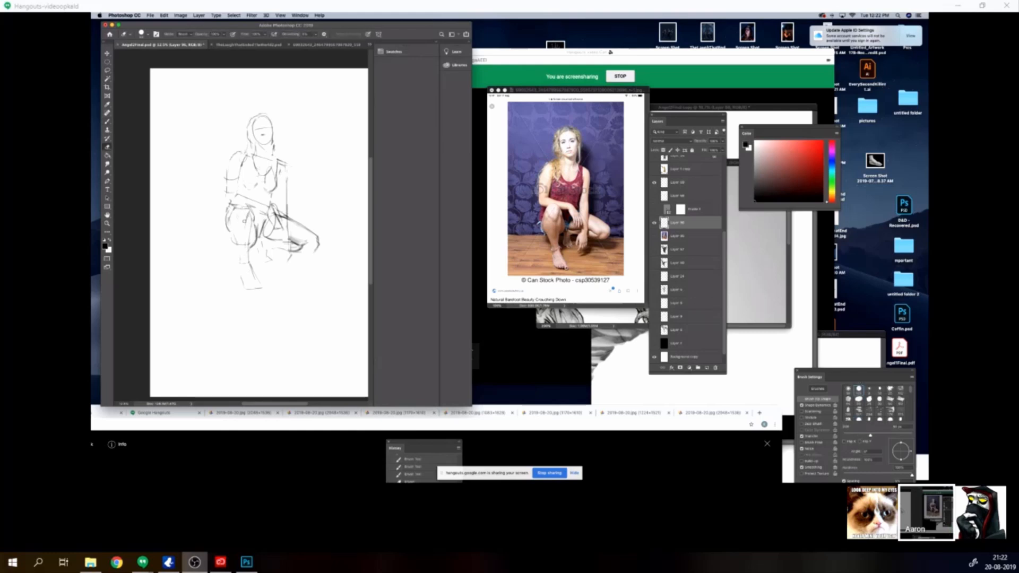
{"action": "key", "text": "b"}
{"action": "left_click", "coordinate": [247, 223], "text": "alt"}
{"action": "key", "text": "bracketleft"}
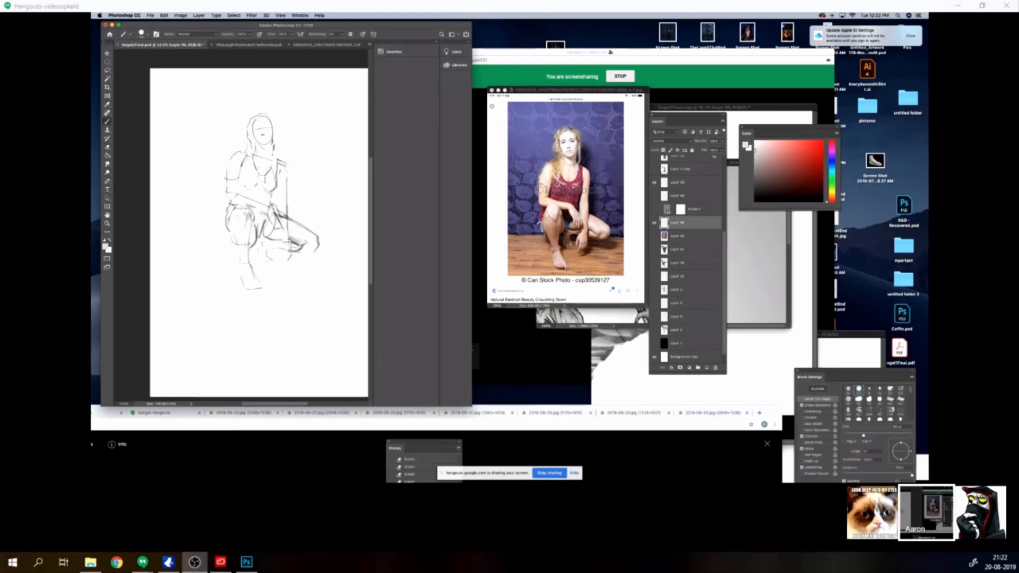
{"action": "key", "text": "d"}
{"action": "key", "text": "bracketleft"}
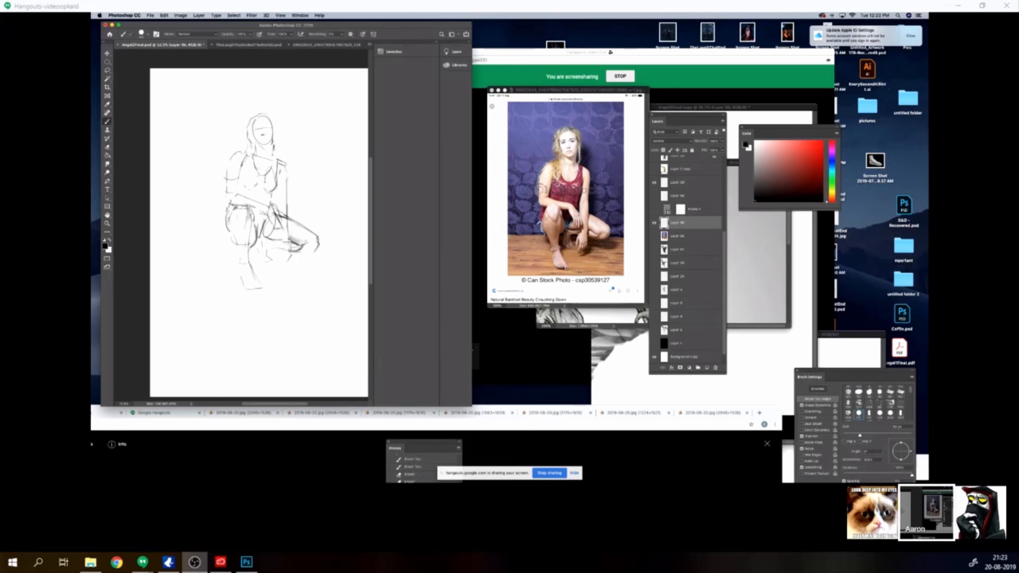
Step: Clean up the front knee's outline with the eraser at varying sizes and return to a smaller brush
{"action": "key", "text": "e"}
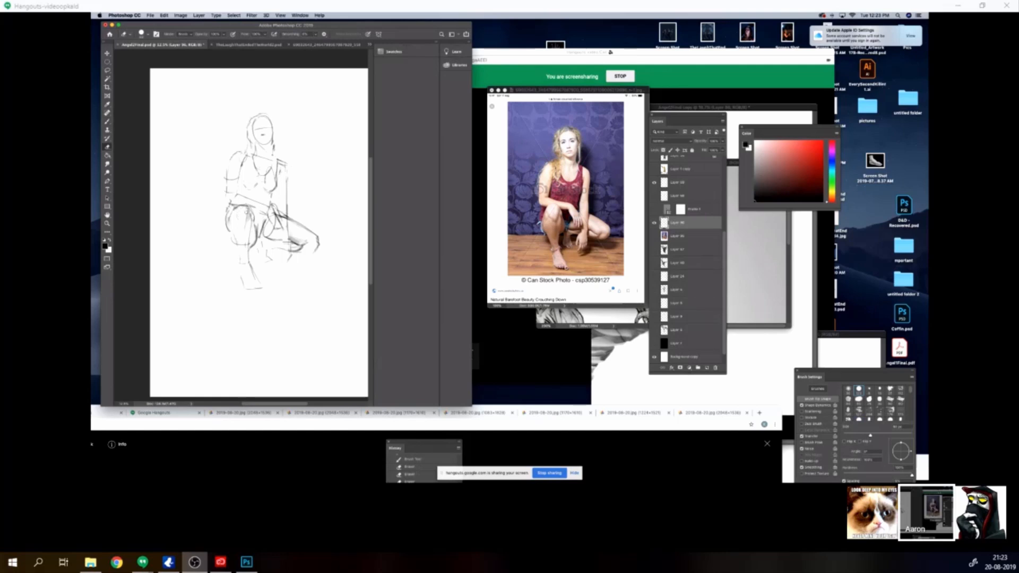
{"action": "key", "text": "bracketright"}
{"action": "key", "text": "bracketright"}
{"action": "key", "text": "bracketleft"}
{"action": "key", "text": "bracketleft"}
{"action": "key", "text": "bracketleft"}
{"action": "key", "text": "b"}
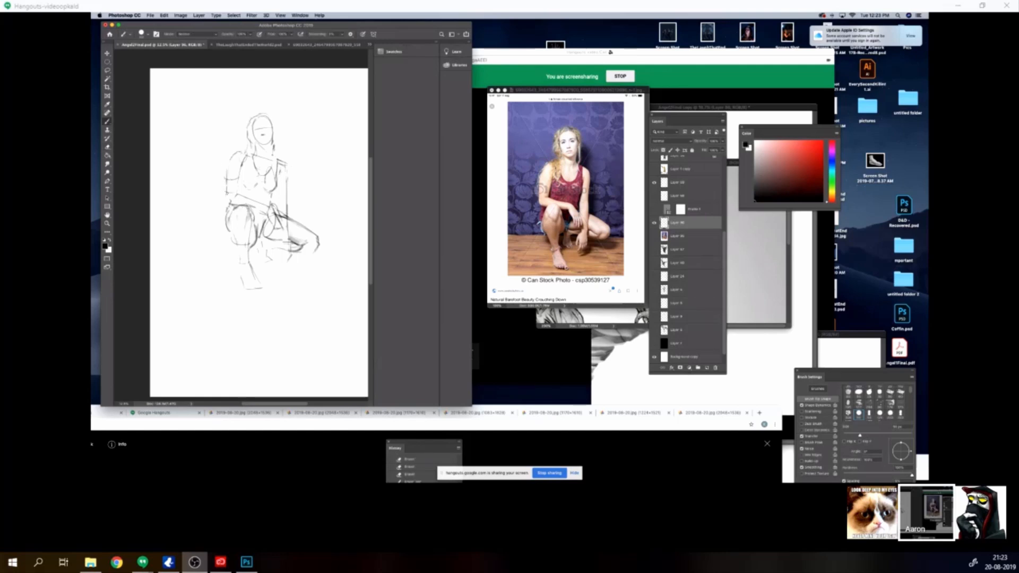
{"action": "key", "text": "bracketleft"}
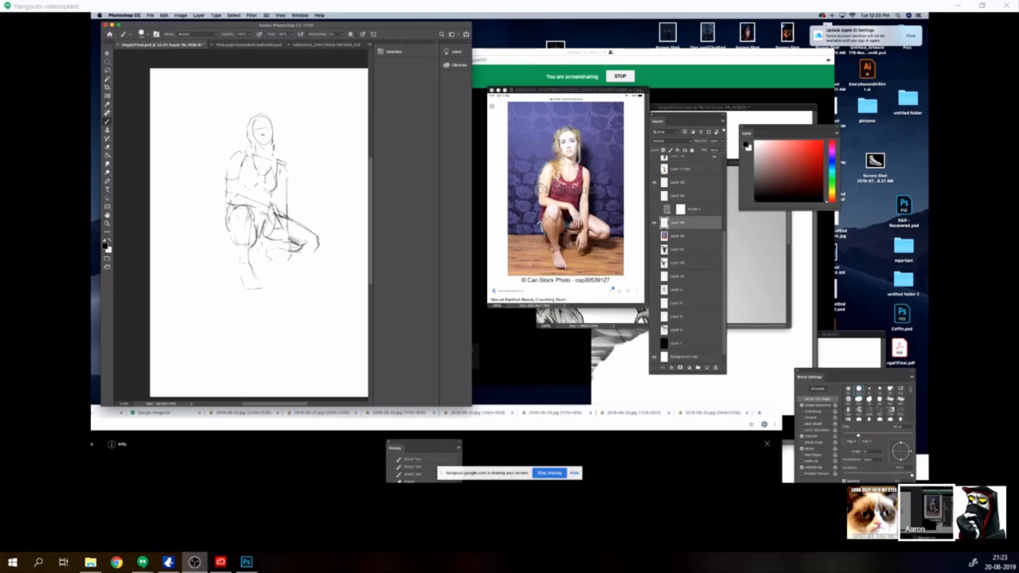
Step: Erase the outer edge of the bent arm near the elbow and redraw it with a cleaner contour
{"action": "key", "text": "e"}
{"action": "left_click_drag", "start_coordinate": [226, 201], "coordinate": [227, 186]}
{"action": "key", "text": "b"}
{"action": "key", "text": "e"}
{"action": "key", "text": "b"}
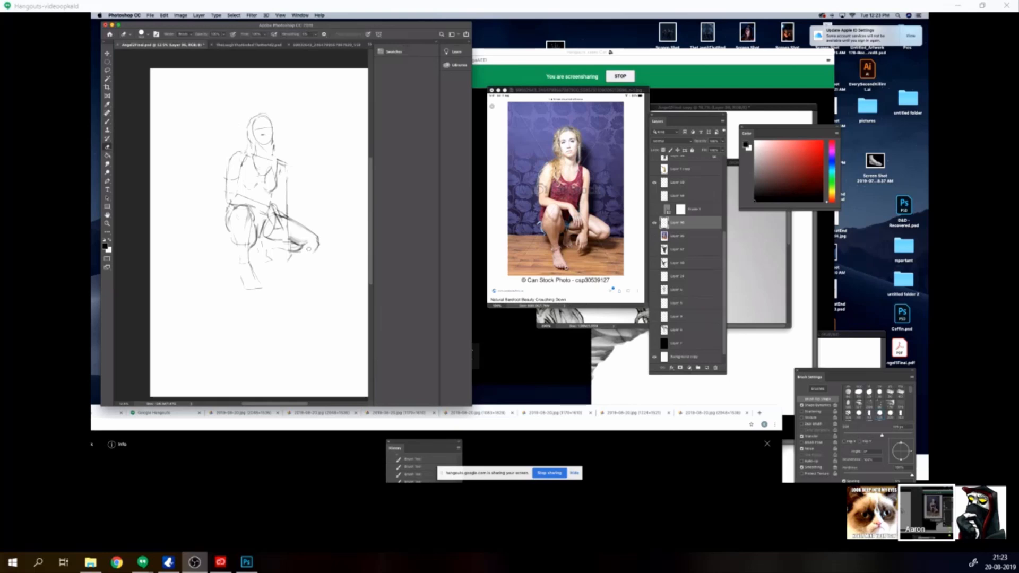
Step: Lasso the folded leg's knee, shift it slightly inward with Free Transform and deselect
{"action": "key", "text": "]"}
{"action": "key", "text": "]"}
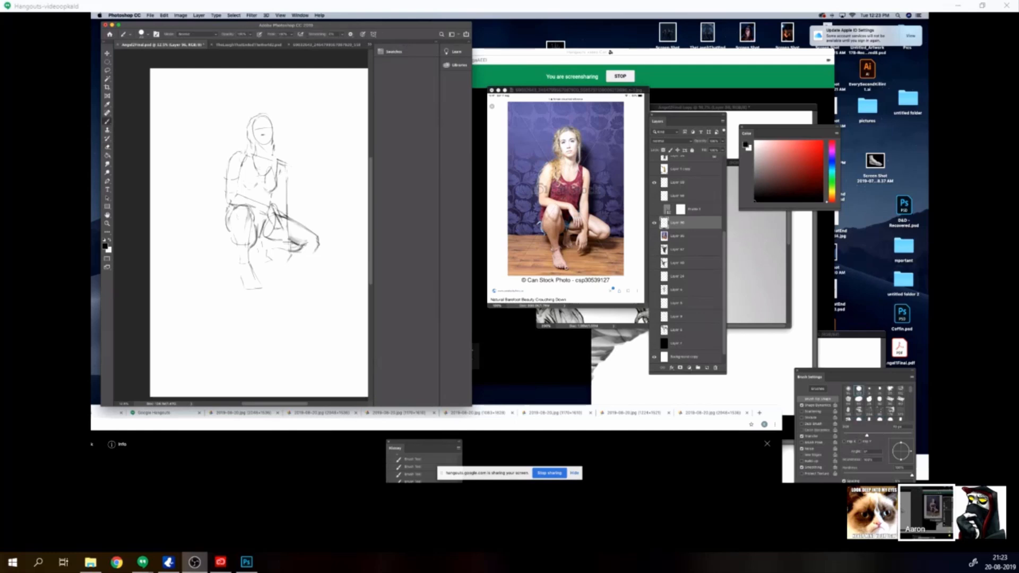
{"action": "key", "text": "e"}
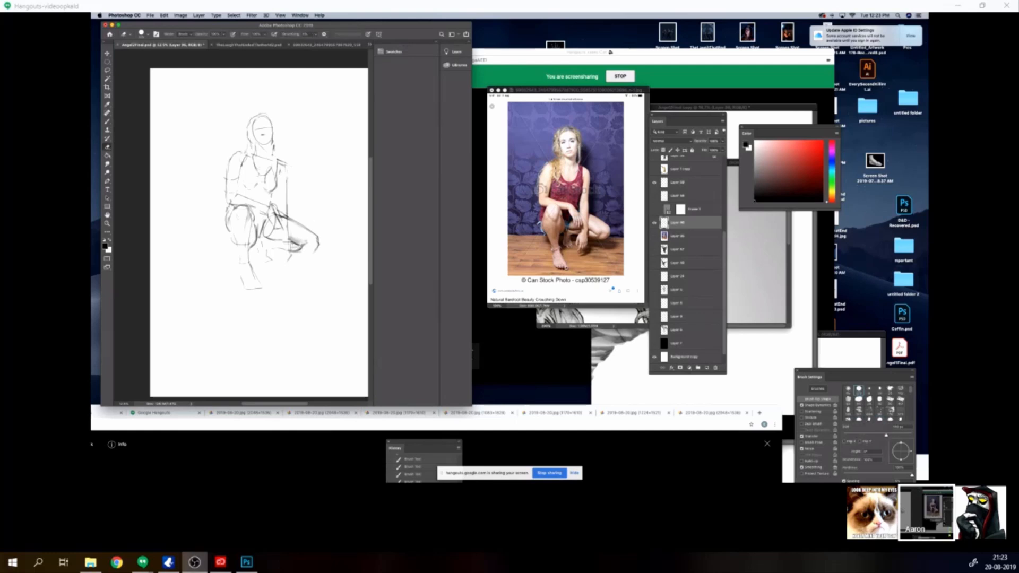
{"action": "key", "text": "l"}
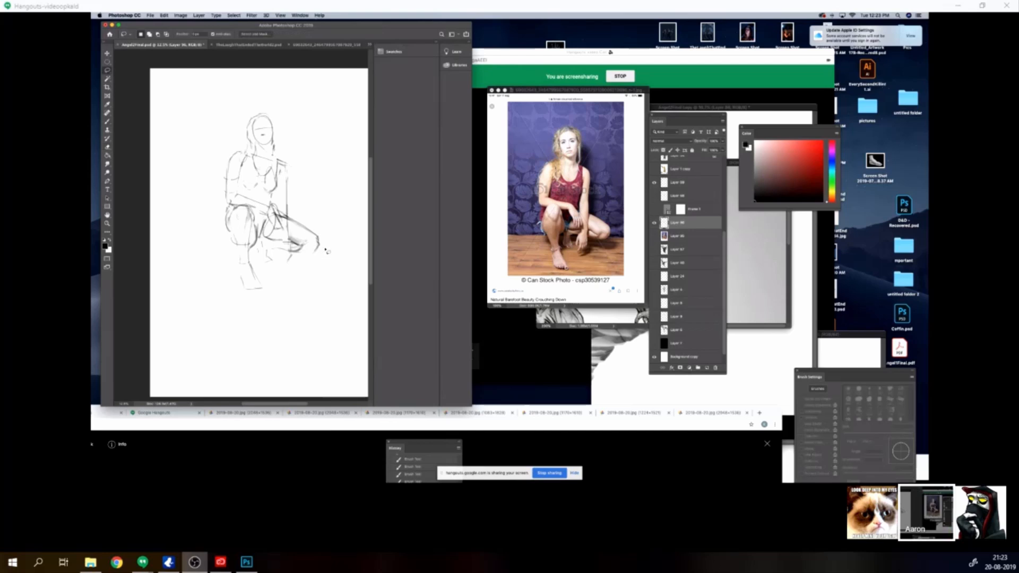
{"action": "mouse_move", "coordinate": [307, 248]}
{"action": "left_mouse_down"}
{"action": "mouse_move", "coordinate": [325, 254]}
{"action": "mouse_move", "coordinate": [306, 260]}
{"action": "mouse_move", "coordinate": [317, 231]}
{"action": "mouse_move", "coordinate": [298, 212]}
{"action": "left_mouse_up"}
{"action": "key", "text": "ctrl+t"}
{"action": "key", "text": "Return"}
{"action": "key", "text": "ctrl+d"}
{"action": "key", "text": "b"}
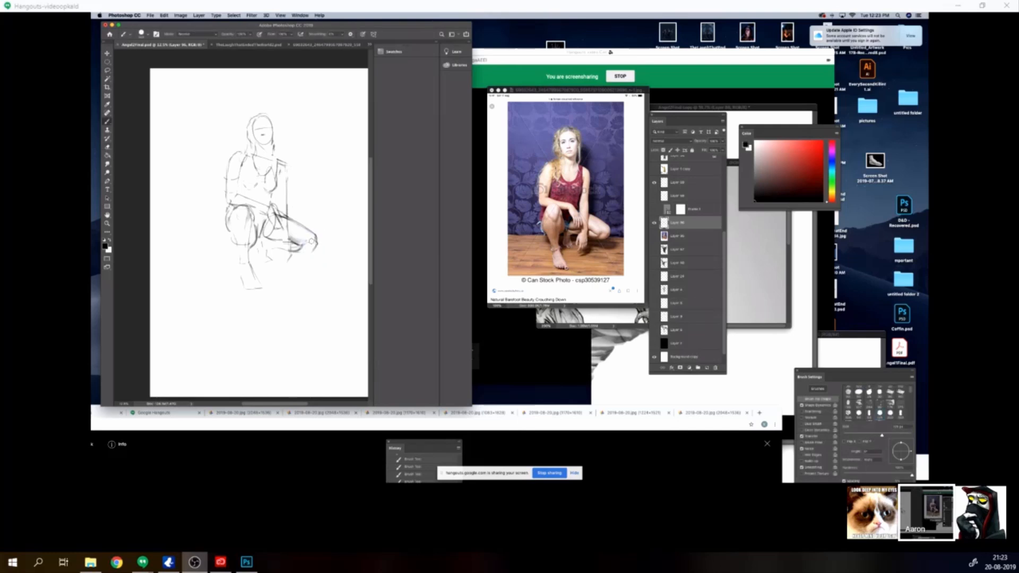
Step: Erase stray lines around the folded leg's thigh and knee with a smaller eraser and redraw them with a finer brush
{"action": "key", "text": "e"}
{"action": "key", "text": "bracketleft"}
{"action": "key", "text": "bracketleft"}
{"action": "key", "text": "bracketleft"}
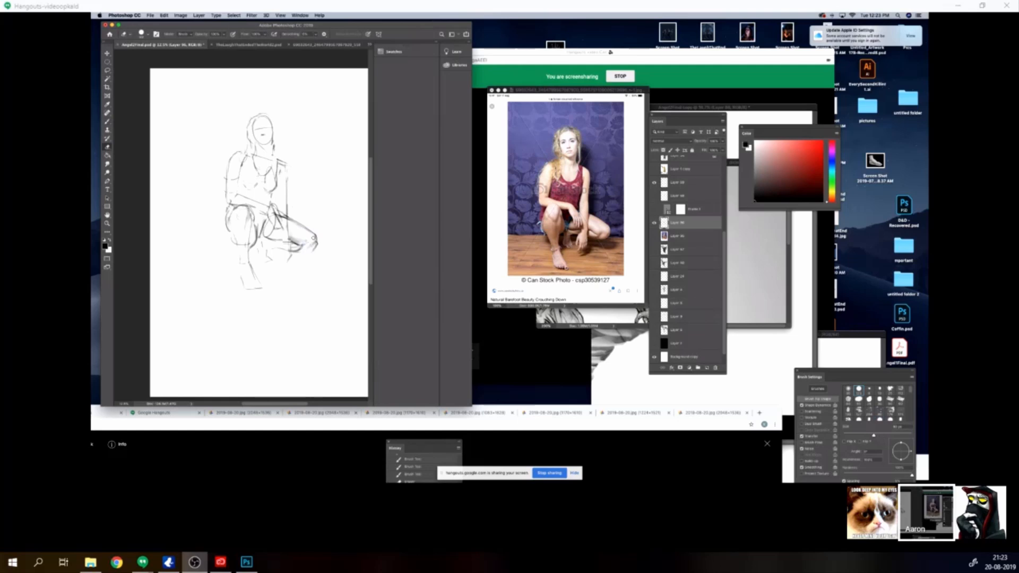
{"action": "left_click_drag", "start_coordinate": [305, 234], "coordinate": [299, 230]}
{"action": "key", "text": "b"}
{"action": "key", "text": "bracketleft"}
{"action": "key", "text": "bracketleft"}
{"action": "key", "text": "bracketleft"}
{"action": "key", "text": "e"}
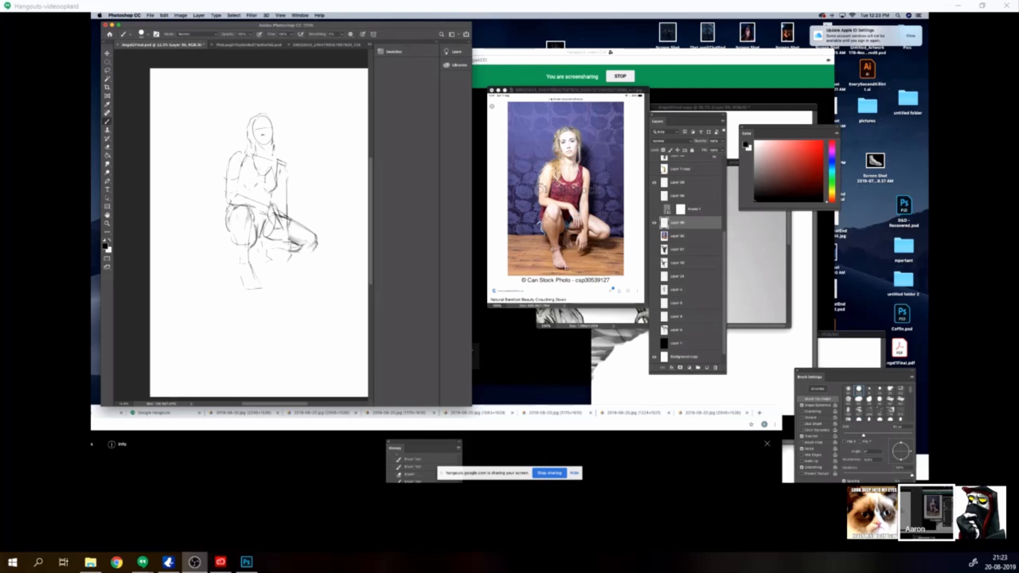
Step: Refine the far shoulder and upper arm lines with a smaller default-black brush and the eraser
{"action": "left_click", "coordinate": [297, 229], "text": "alt"}
{"action": "key", "text": "d"}
{"action": "key", "text": "bracketleft"}
{"action": "key", "text": "bracketleft"}
{"action": "key", "text": "bracketleft"}
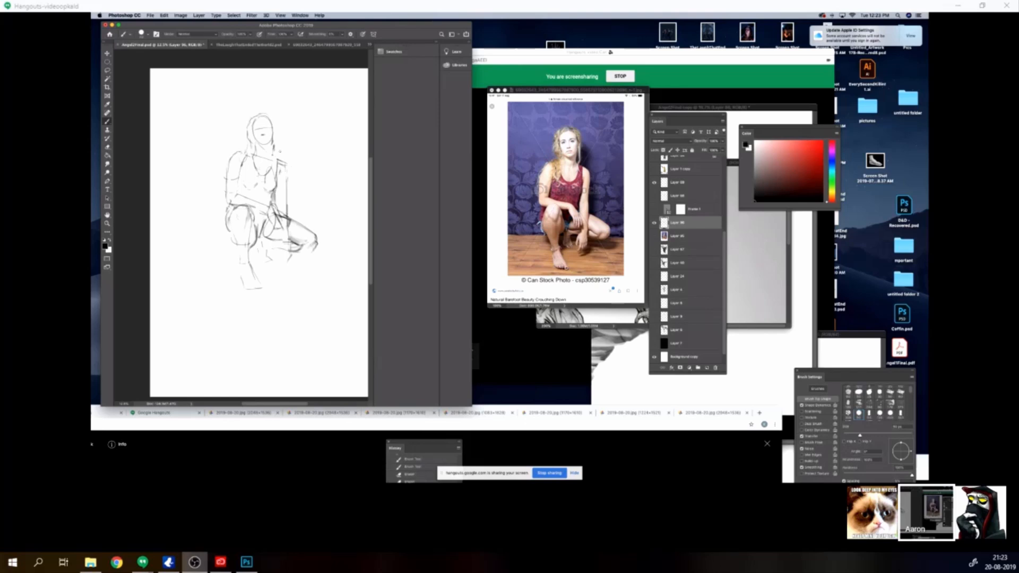
{"action": "key", "text": "e"}
{"action": "key", "text": "e"}
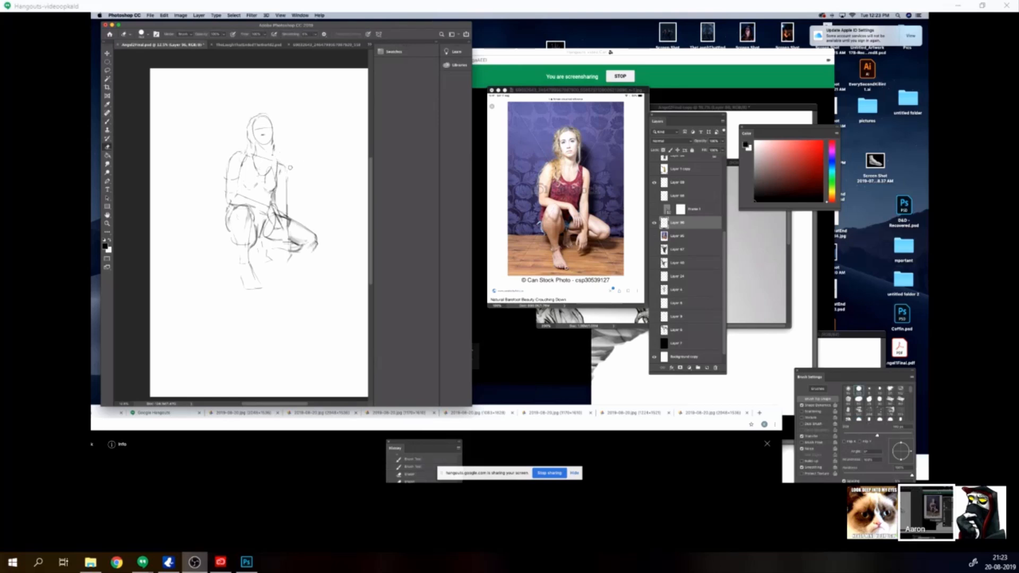
{"action": "key", "text": "b"}
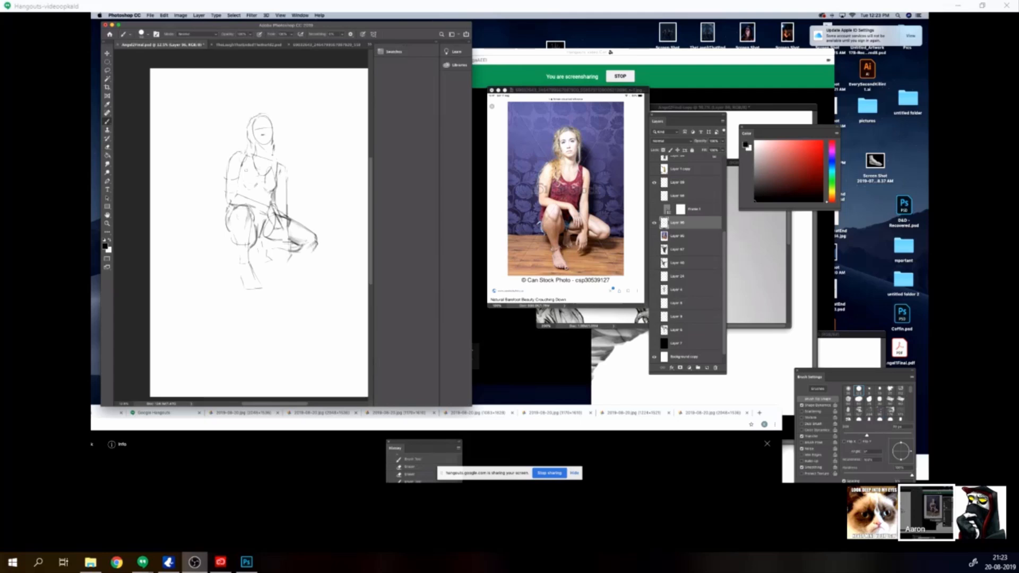
Step: Check the whole figure's proportions at a reduced zoom level and try a slight Free Transform on the sketch
{"action": "key", "text": "z"}
{"action": "left_click", "coordinate": [257, 232], "text": "alt"}
{"action": "left_click", "coordinate": [258, 233], "text": "alt"}
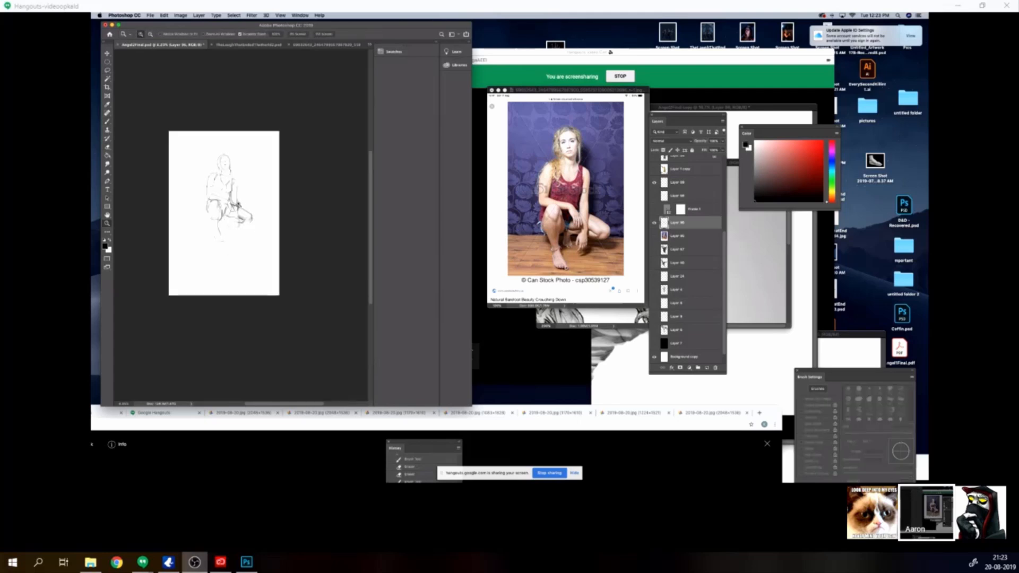
{"action": "key", "text": "super+t"}
{"action": "left_click_drag", "start_coordinate": [249, 261], "coordinate": [249, 268]}
{"action": "key", "text": "Return"}
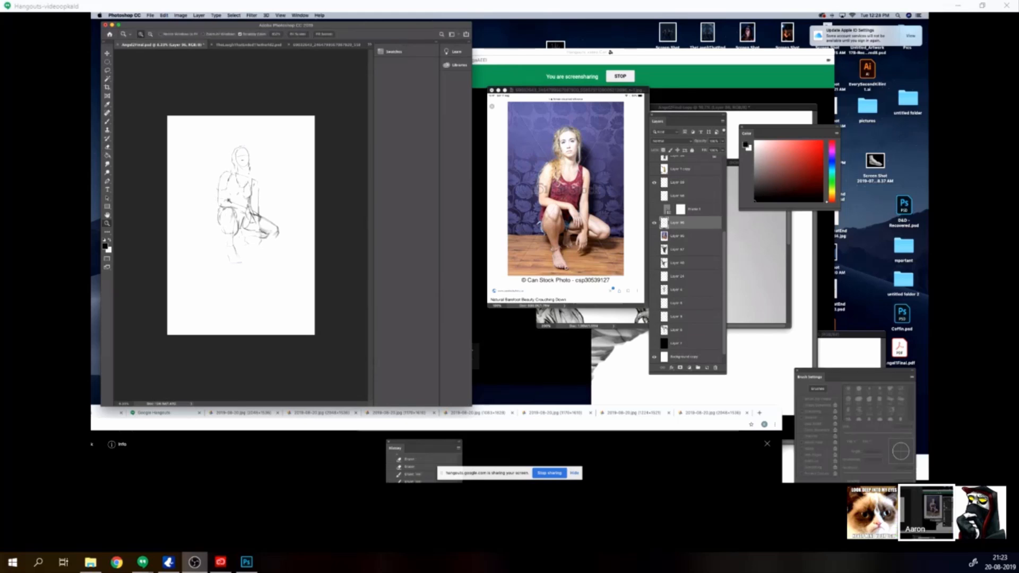
{"action": "left_click", "coordinate": [238, 209]}
{"action": "key", "text": "b"}
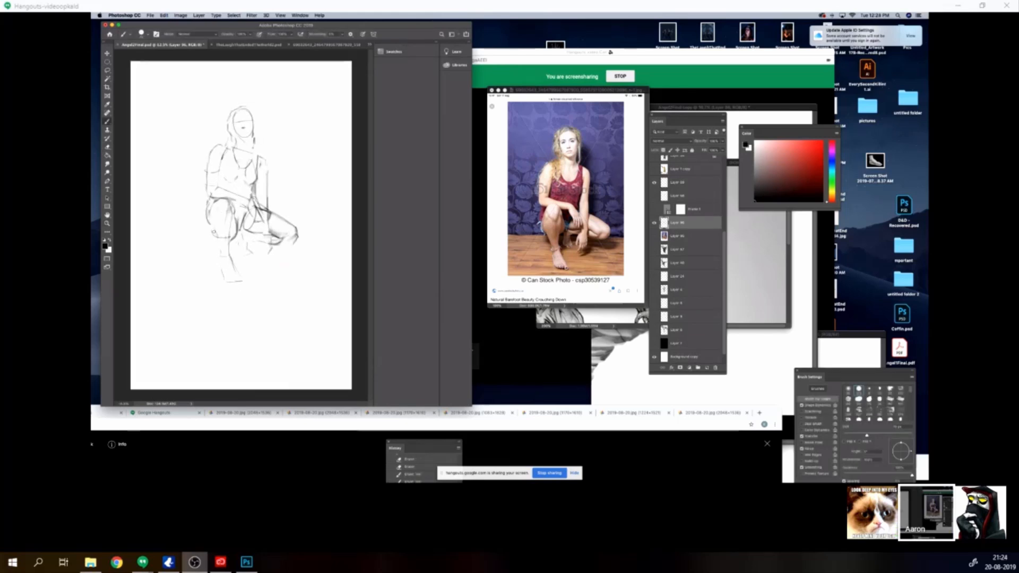
Step: Erase the surplus lines on the inner side of the front leg below the knee with a smaller eraser
{"action": "key", "text": "l"}
{"action": "key", "text": "e"}
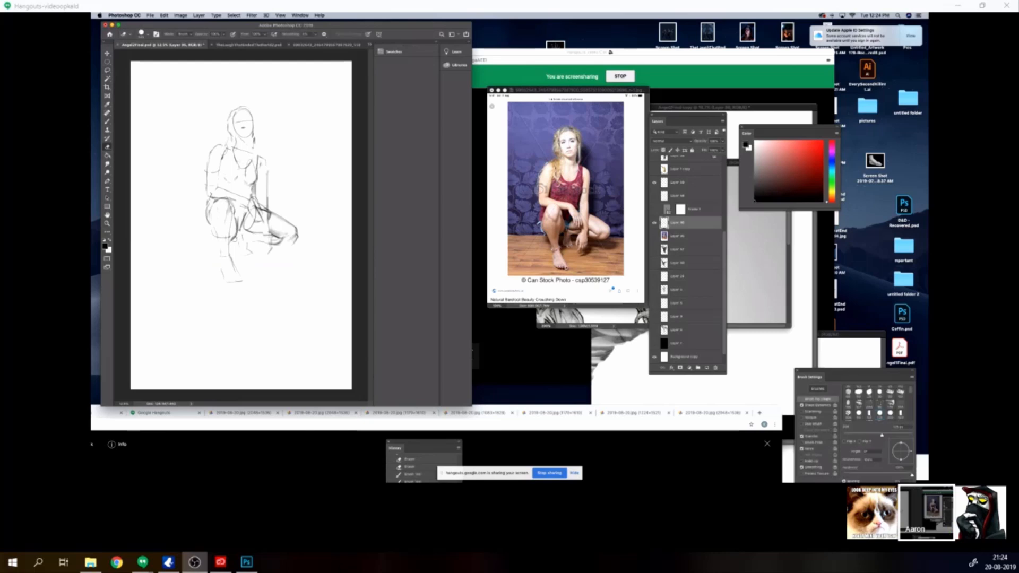
{"action": "key", "text": "bracketleft"}
{"action": "key", "text": "bracketleft"}
{"action": "key", "text": "bracketleft"}
{"action": "left_click_drag", "start_coordinate": [238, 232], "coordinate": [233, 242]}
{"action": "key", "text": "bracketleft"}
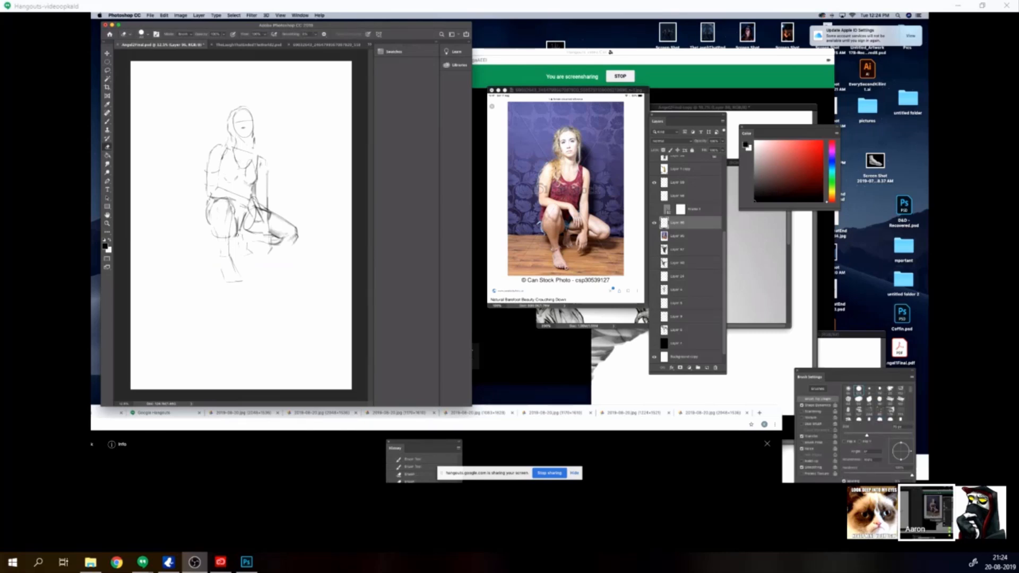
{"action": "key", "text": "b"}
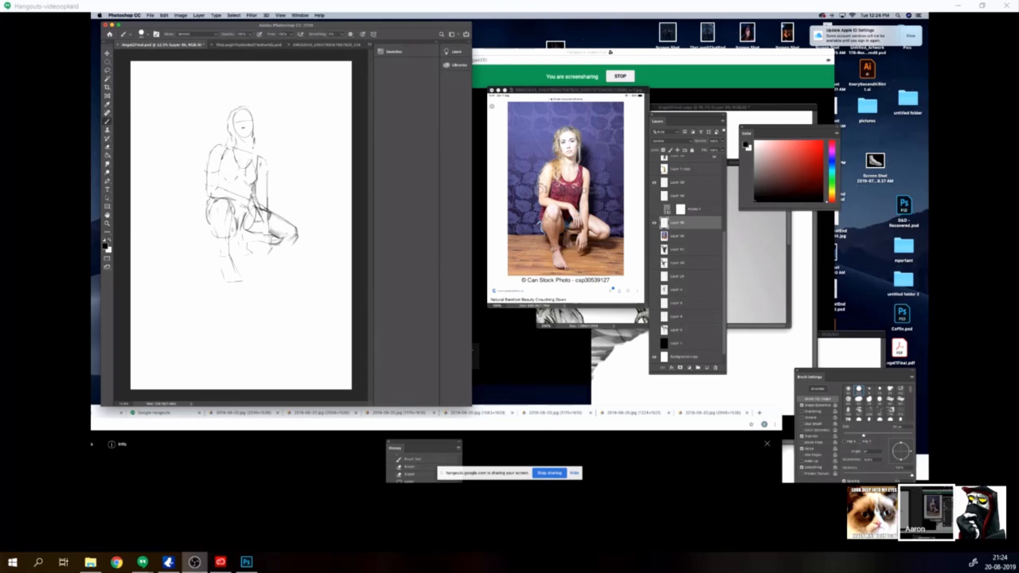
Step: Redraw the outer contour of the front knee with a finer brush, undoing one unsatisfactory stroke
{"action": "mouse_move", "coordinate": [233, 222]}
{"action": "left_mouse_down"}
{"action": "mouse_move", "coordinate": [233, 234]}
{"action": "mouse_move", "coordinate": [211, 228]}
{"action": "left_mouse_up"}
{"action": "key", "text": "e"}
{"action": "key", "text": "b"}
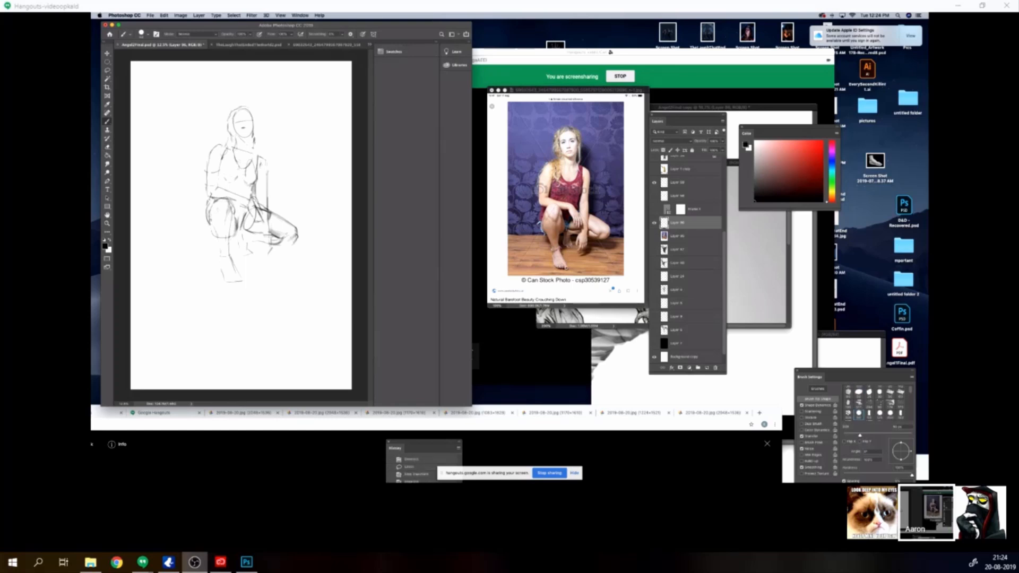
{"action": "left_click_drag", "start_coordinate": [211, 227], "coordinate": [216, 236]}
{"action": "key", "text": "super+z"}
{"action": "key", "text": "k"}
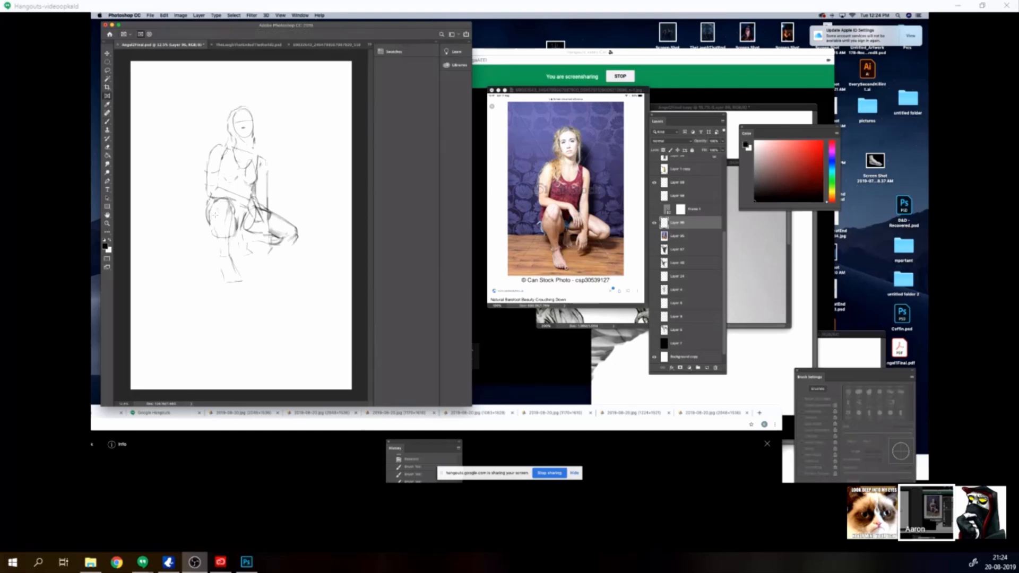
{"action": "key", "text": "b"}
{"action": "left_click_drag", "start_coordinate": [210, 215], "coordinate": [213, 228]}
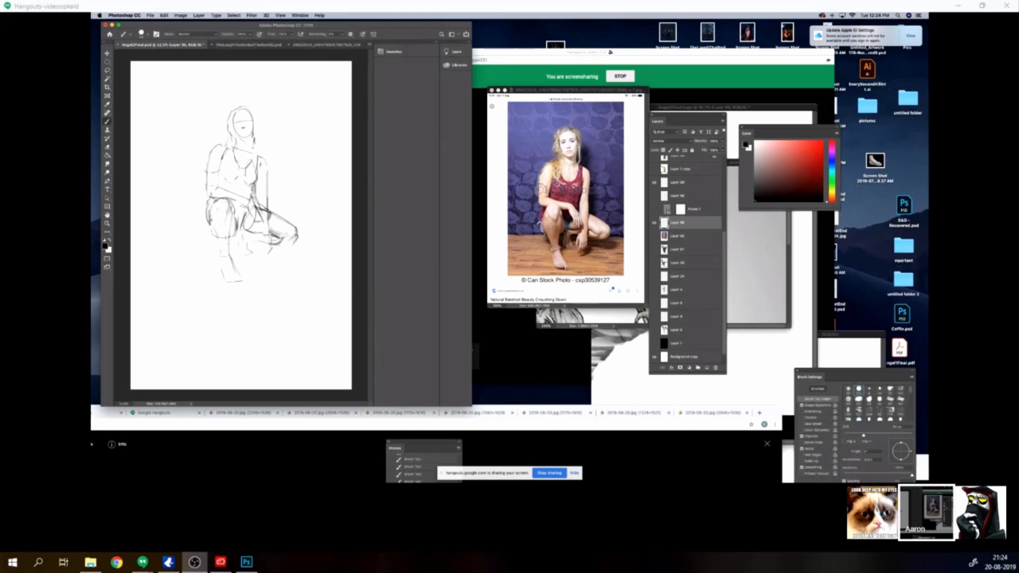
{"action": "key", "text": "["}
{"action": "key", "text": "["}
{"action": "key", "text": "bracketright"}
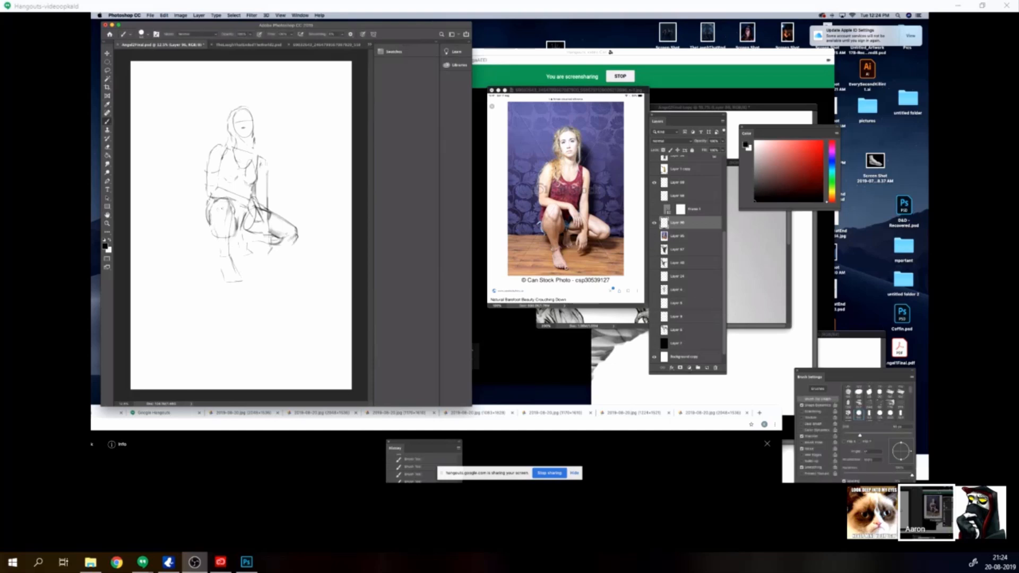
{"action": "key", "text": "["}
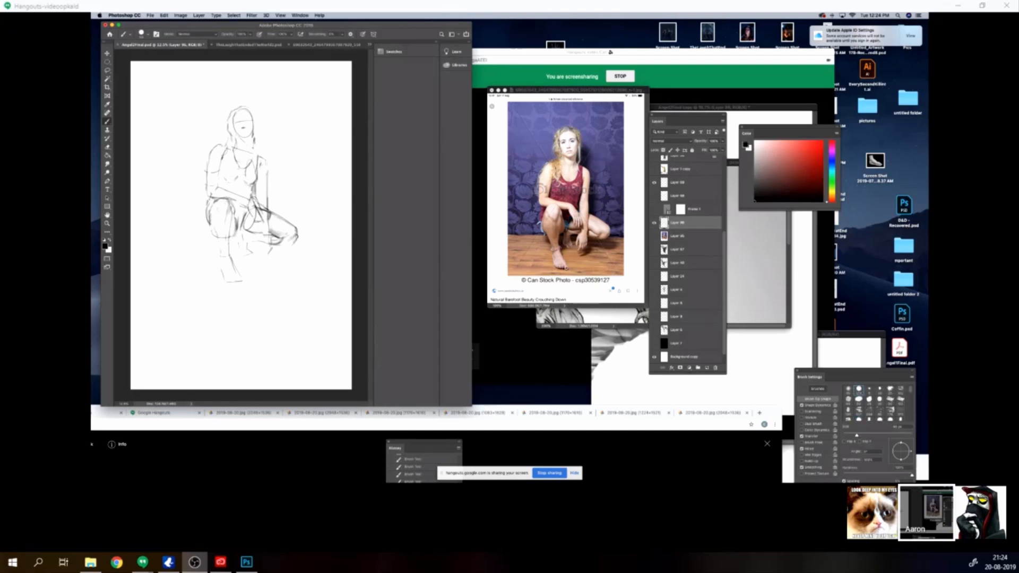
Step: Lasso the folded leg's thigh and knee, adjust them slightly outward with Free Transform and deselect
{"action": "mouse_move", "coordinate": [269, 209]}
{"action": "left_mouse_down"}
{"action": "mouse_move", "coordinate": [291, 224]}
{"action": "mouse_move", "coordinate": [289, 250]}
{"action": "mouse_move", "coordinate": [305, 212]}
{"action": "left_mouse_up"}
{"action": "key", "text": "l"}
{"action": "key", "text": "ctrl+t"}
{"action": "key", "text": "Return"}
{"action": "key", "text": "v"}
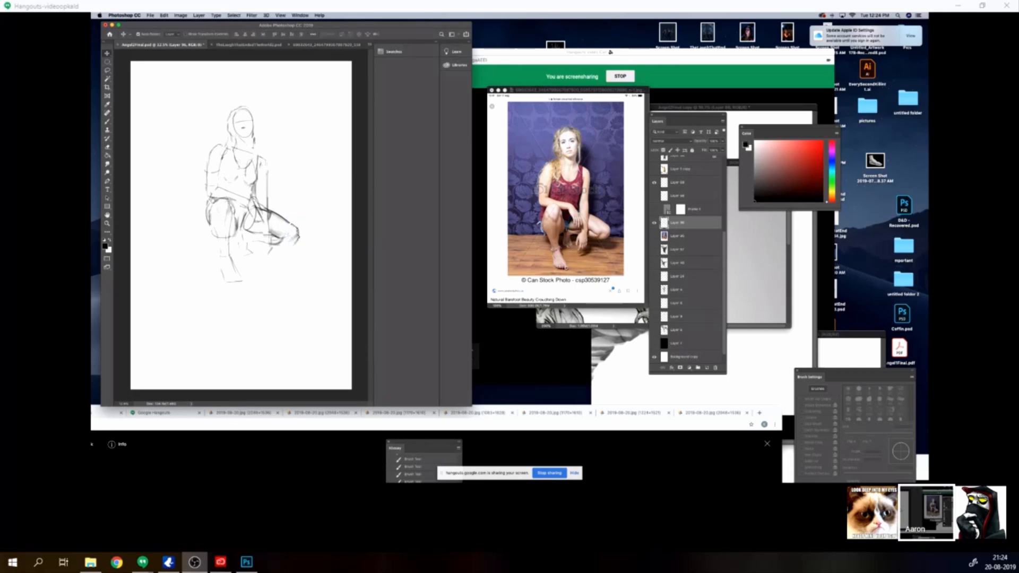
{"action": "key", "text": "w"}
{"action": "left_click", "coordinate": [225, 204]}
{"action": "key", "text": "ctrl+d"}
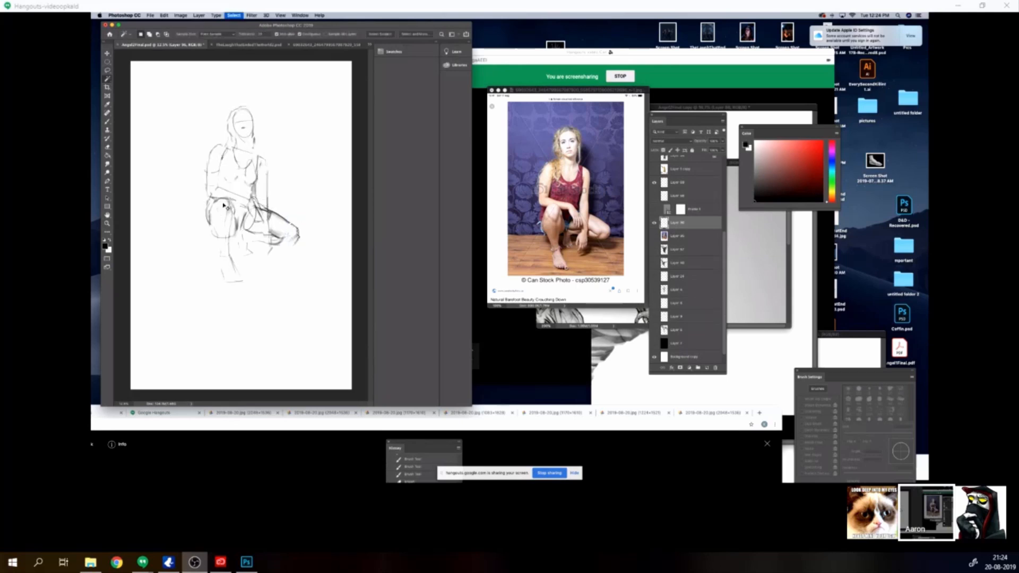
Step: Lasso the front shin and foot, reposition them slightly with Free Transform and return to the brush
{"action": "key", "text": "e"}
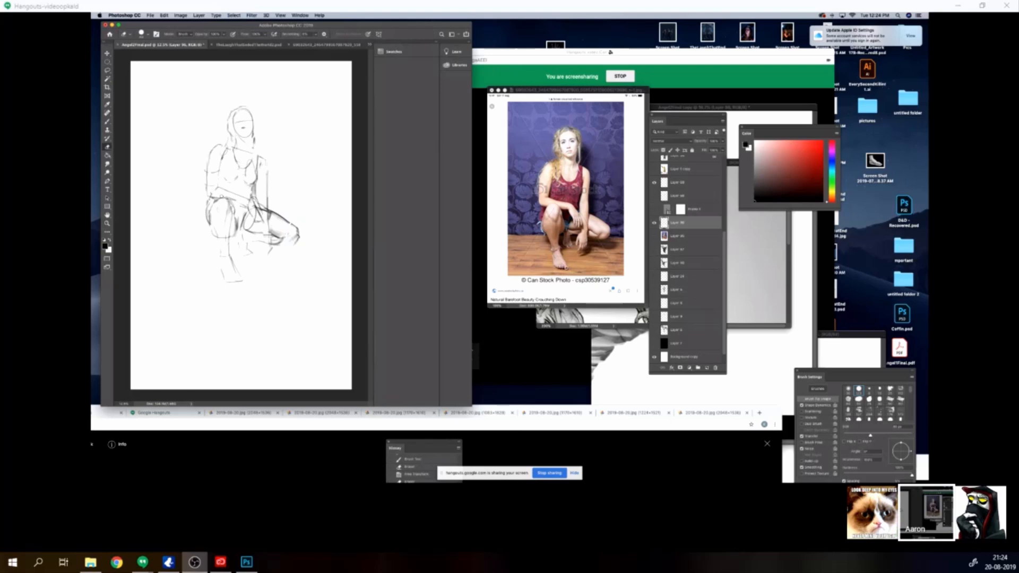
{"action": "key", "text": "b"}
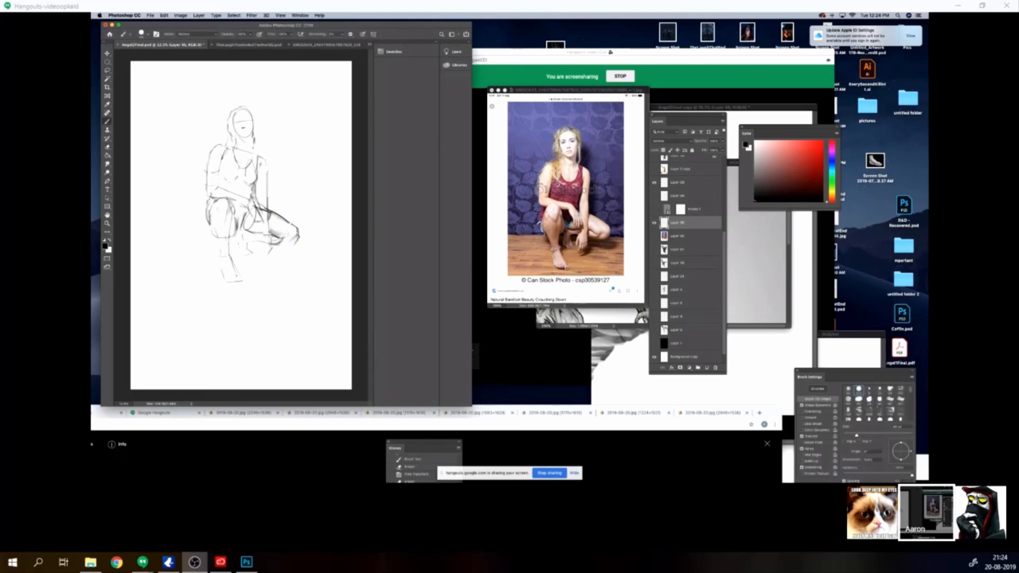
{"action": "key", "text": "l"}
{"action": "left_click_drag", "start_coordinate": [226, 251], "coordinate": [249, 252]}
{"action": "key", "text": "ctrl+t"}
{"action": "left_click_drag", "start_coordinate": [231, 293], "coordinate": [231, 286]}
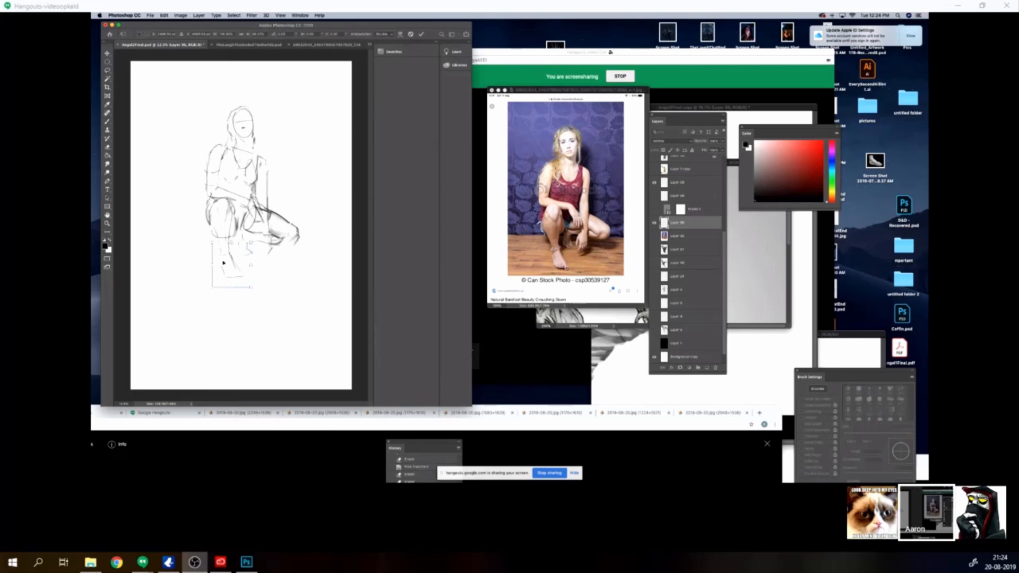
{"action": "key", "text": "Return"}
{"action": "key", "text": "b"}
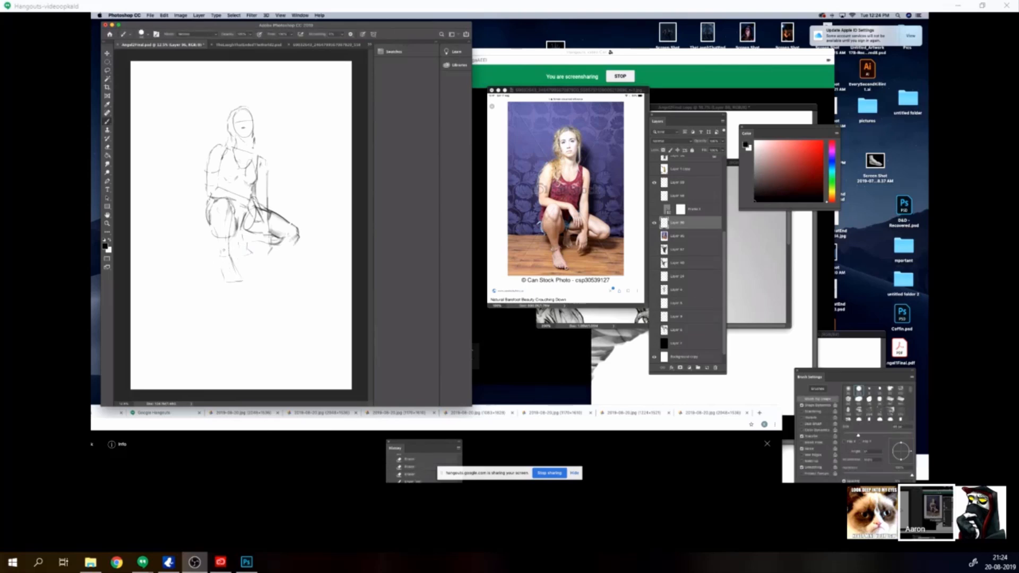
Step: Rework the front shin's contour by alternating the eraser and a finer brush
{"action": "key", "text": "e"}
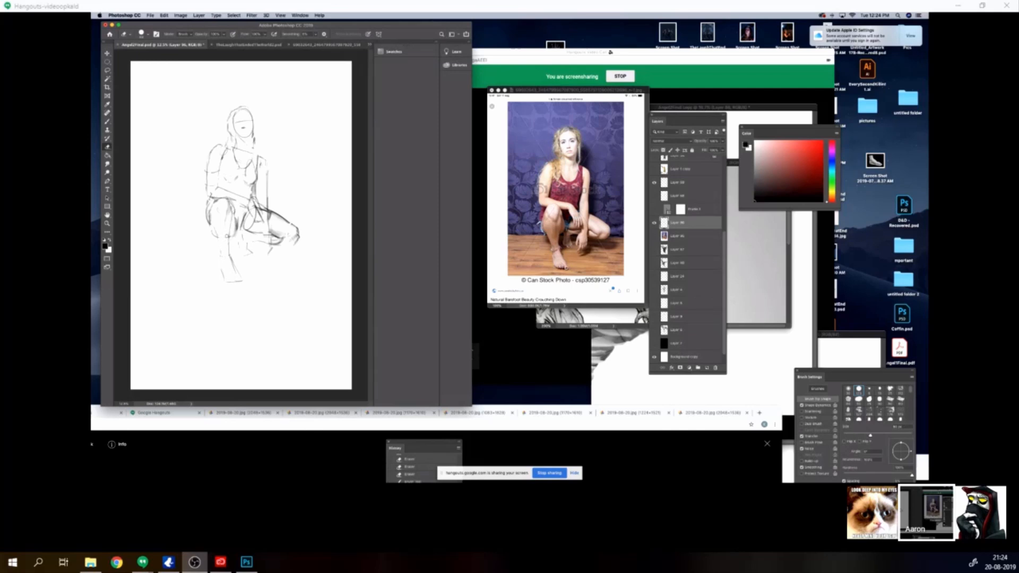
{"action": "key", "text": "b"}
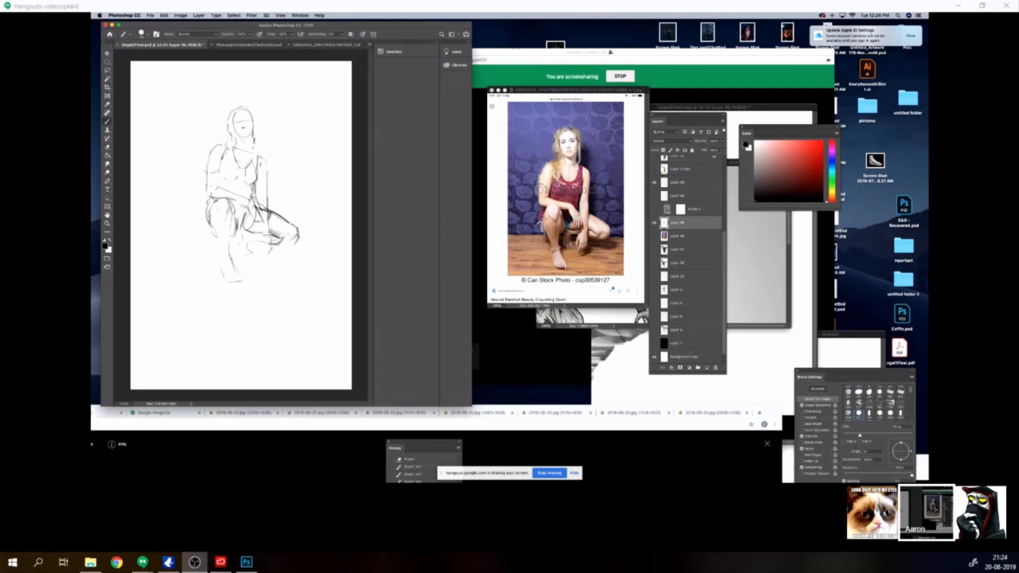
{"action": "key", "text": "bracketleft"}
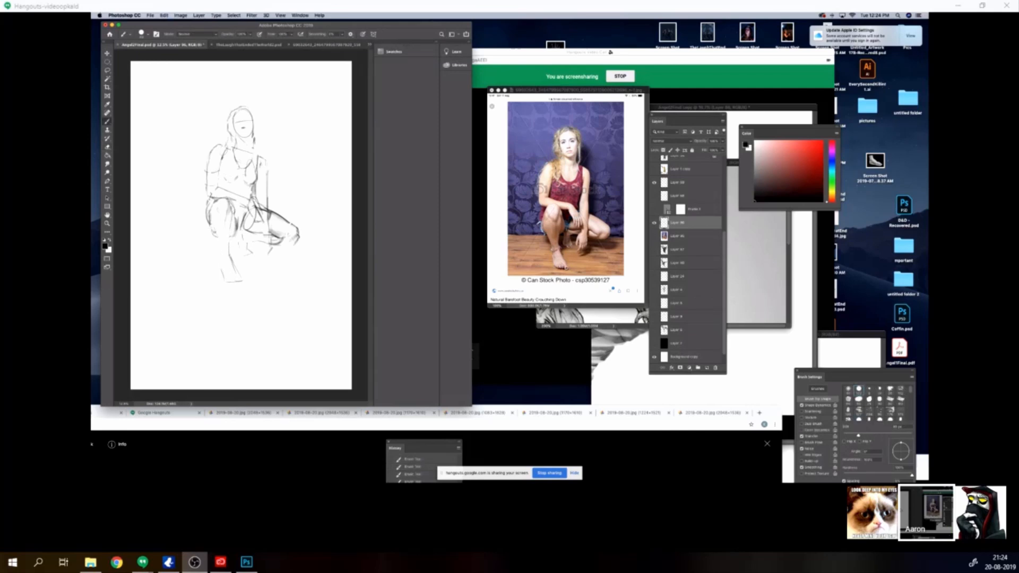
{"action": "key", "text": "e"}
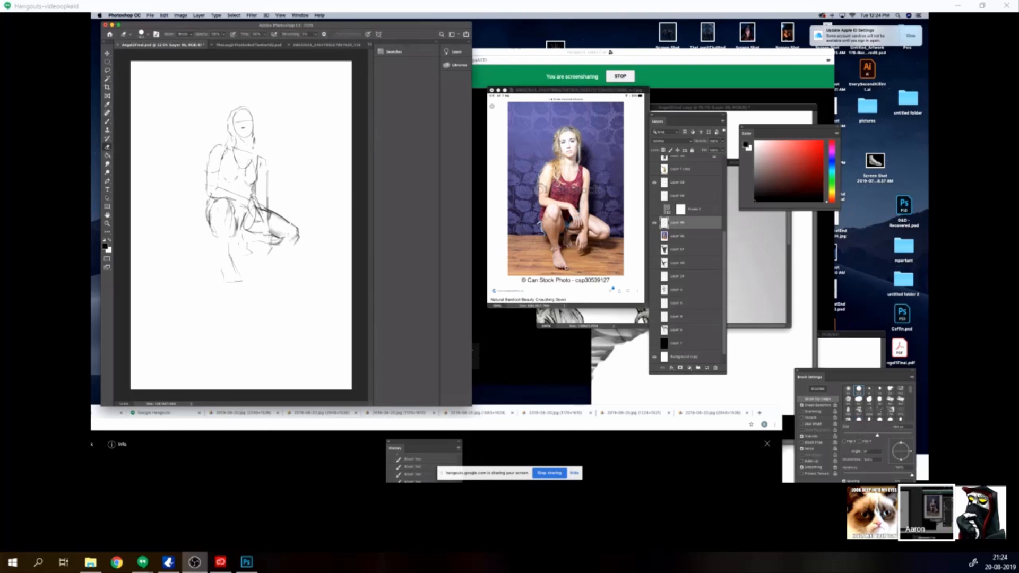
{"action": "key", "text": "b"}
{"action": "key", "text": "bracketleft"}
{"action": "key", "text": "bracketright"}
{"action": "key", "text": "bracketleft"}
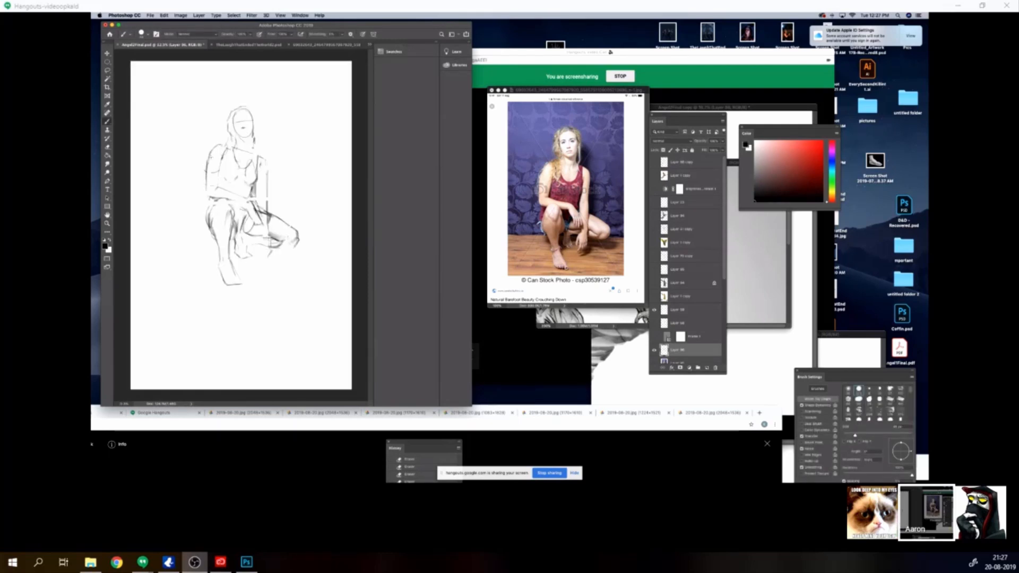
Step: Refine the torso and far shoulder lines by alternating brush strokes and erasing
{"action": "key", "text": "b"}
{"action": "key", "text": "e"}
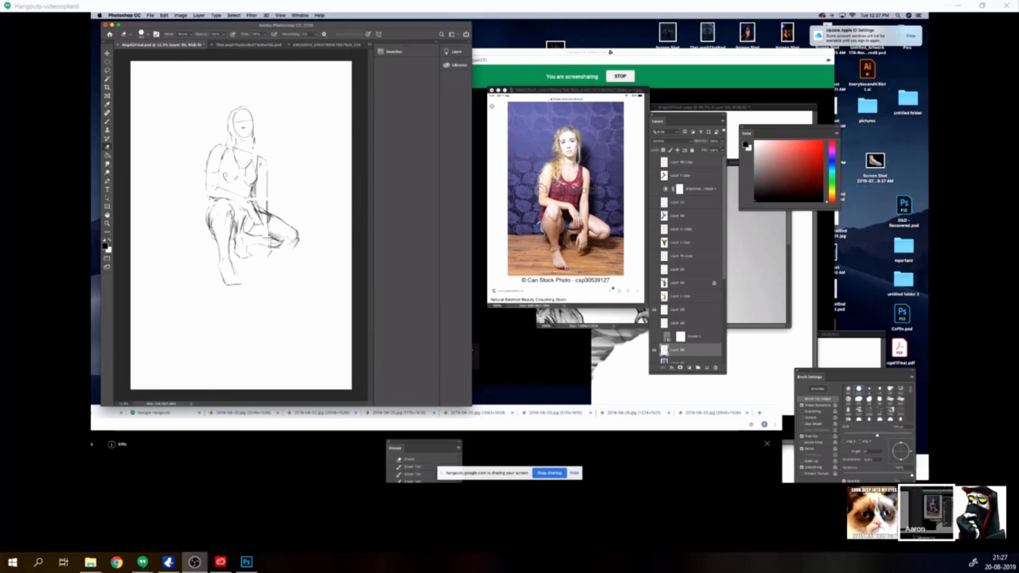
{"action": "key", "text": "b"}
{"action": "key", "text": "b"}
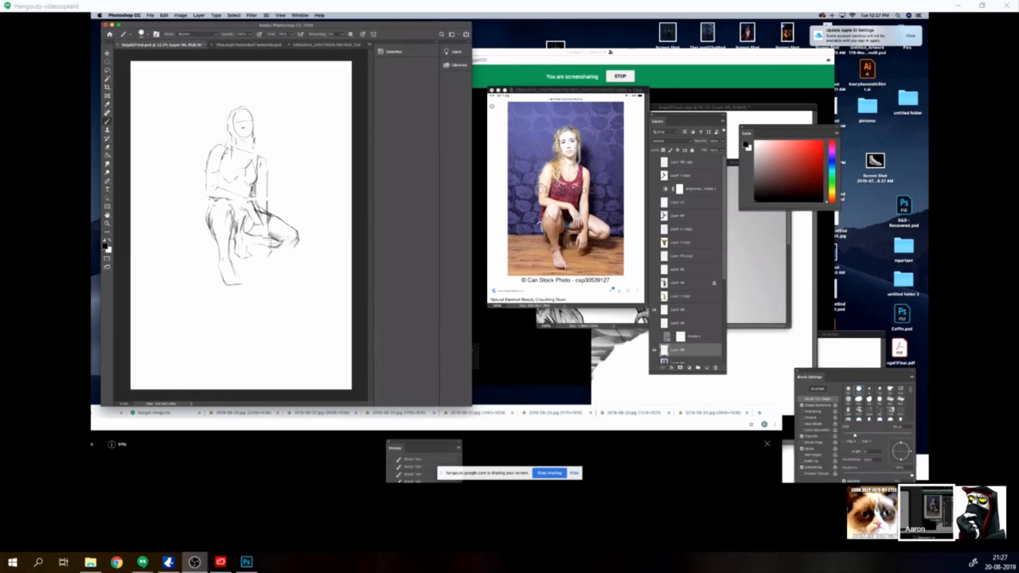
{"action": "key", "text": "e"}
{"action": "key", "text": "b"}
{"action": "key", "text": "e"}
{"action": "key", "text": "b"}
{"action": "key", "text": "k"}
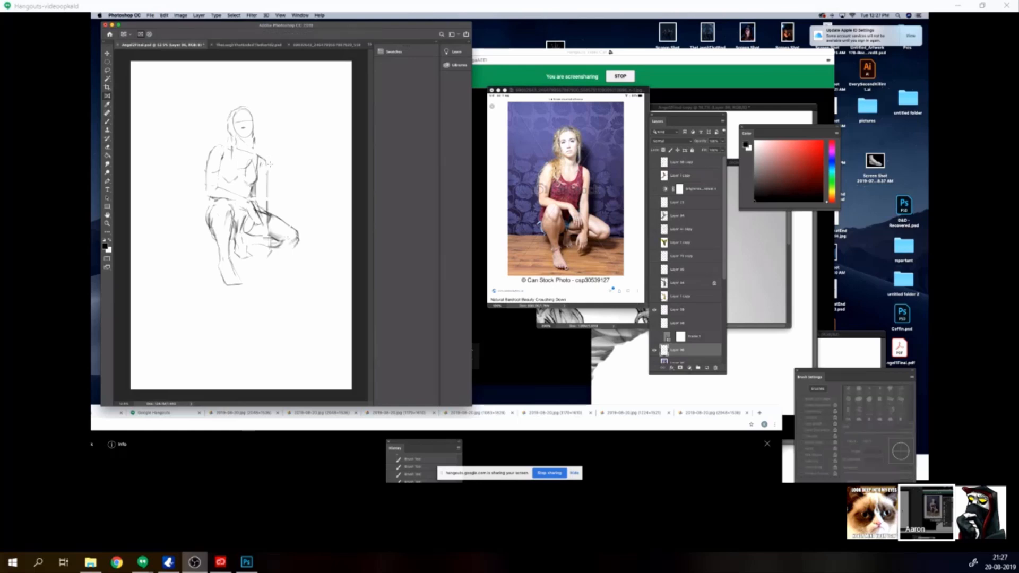
{"action": "key", "text": "b"}
Step: Lasso the head, shift and tilt it slightly with Free Transform and deselect
{"action": "key", "text": "l"}
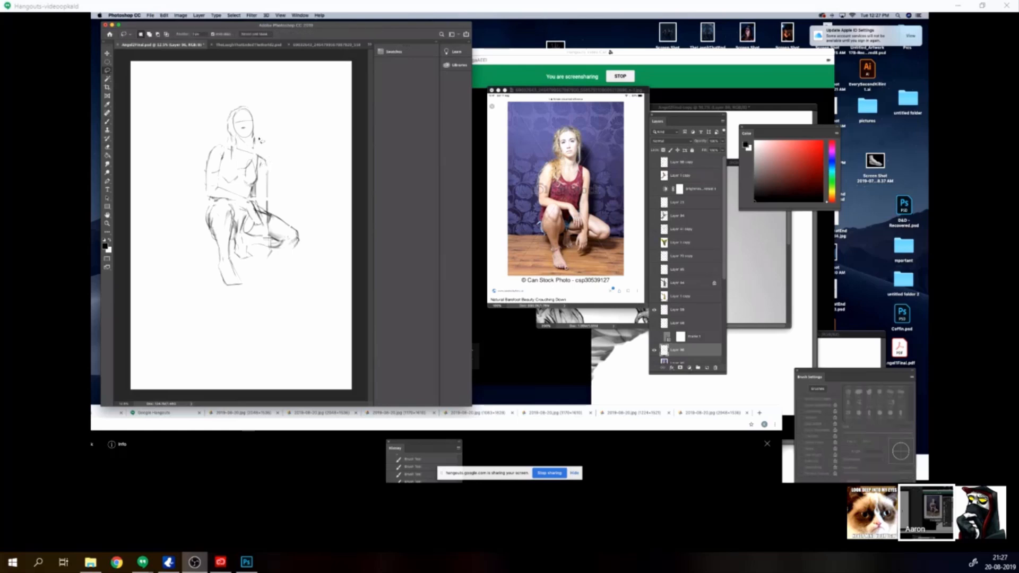
{"action": "key", "text": "ctrl+t"}
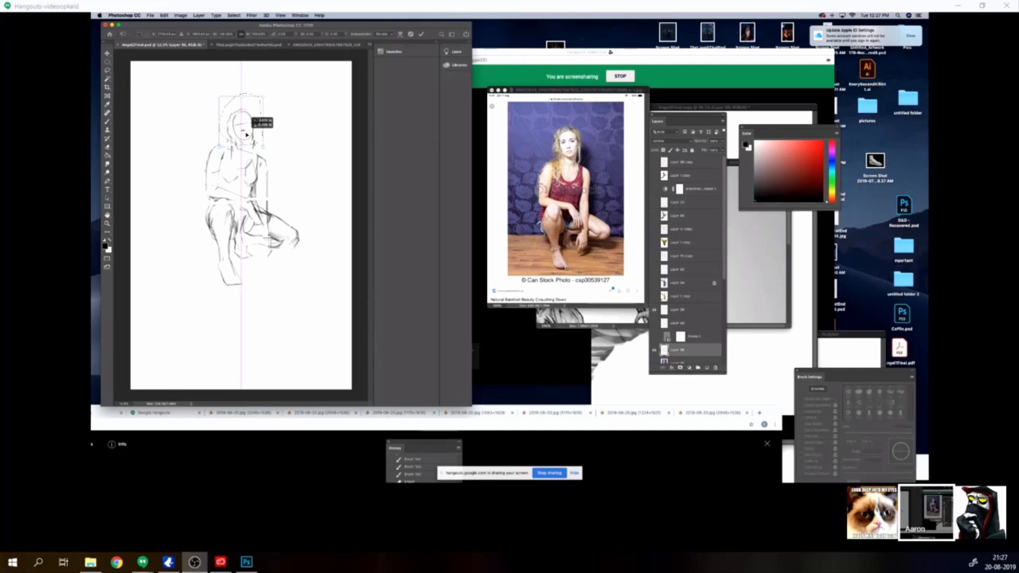
{"action": "left_click_drag", "start_coordinate": [235, 83], "coordinate": [207, 111]}
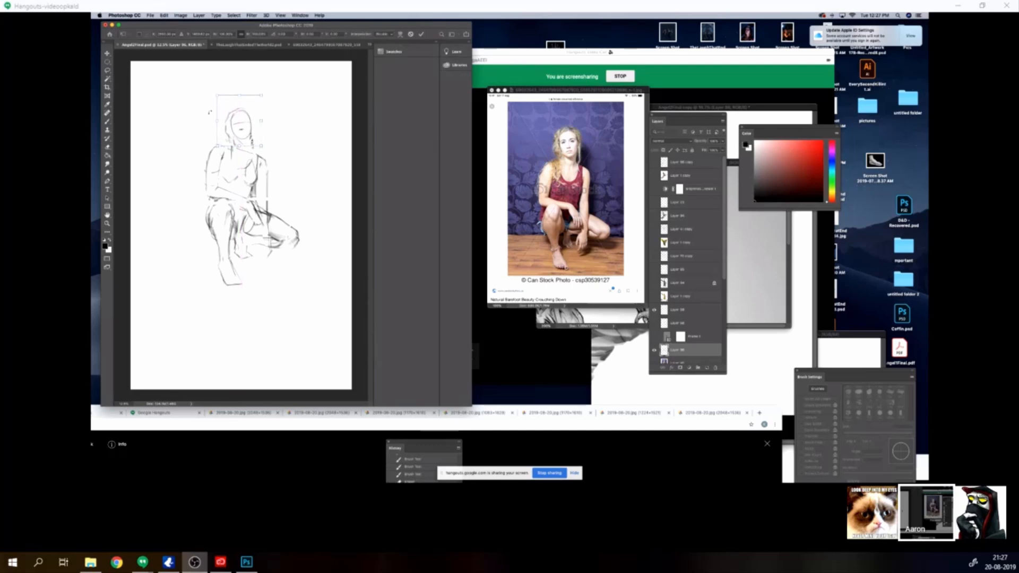
{"action": "key", "text": "Return"}
{"action": "key", "text": "ctrl+d"}
{"action": "key", "text": "v"}
Step: Lasso both legs, adjust their angle and position slightly with Free Transform and deselect
{"action": "key", "text": "l"}
{"action": "mouse_move", "coordinate": [263, 217]}
{"action": "left_mouse_down"}
{"action": "mouse_move", "coordinate": [302, 252]}
{"action": "mouse_move", "coordinate": [239, 313]}
{"action": "mouse_move", "coordinate": [167, 248]}
{"action": "mouse_move", "coordinate": [192, 210]}
{"action": "mouse_move", "coordinate": [261, 196]}
{"action": "left_mouse_up"}
{"action": "key", "text": "ctrl+t"}
{"action": "left_click_drag", "start_coordinate": [164, 255], "coordinate": [214, 273]}
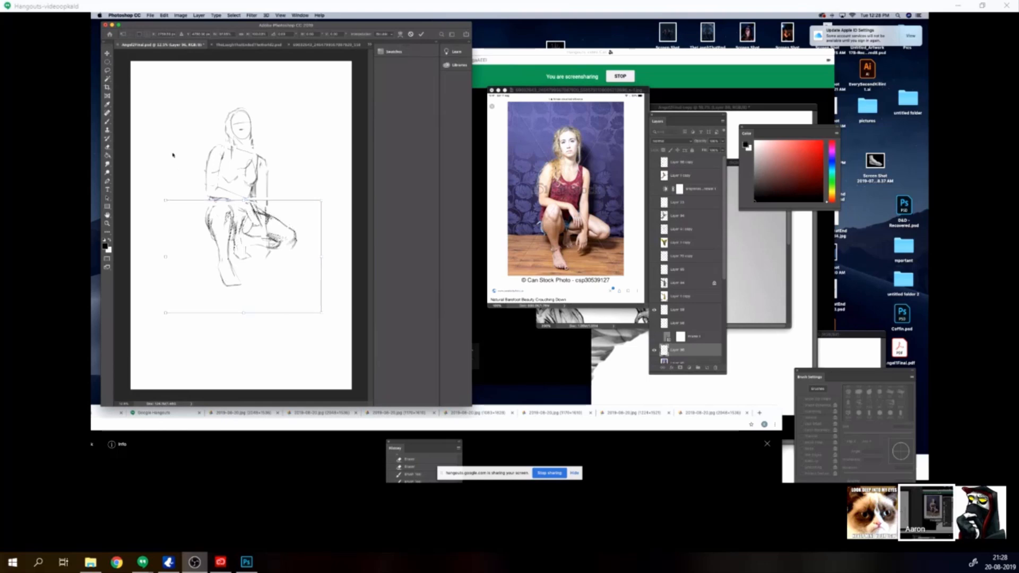
{"action": "key", "text": "Return"}
{"action": "key", "text": "super+d"}
{"action": "key", "text": "z"}
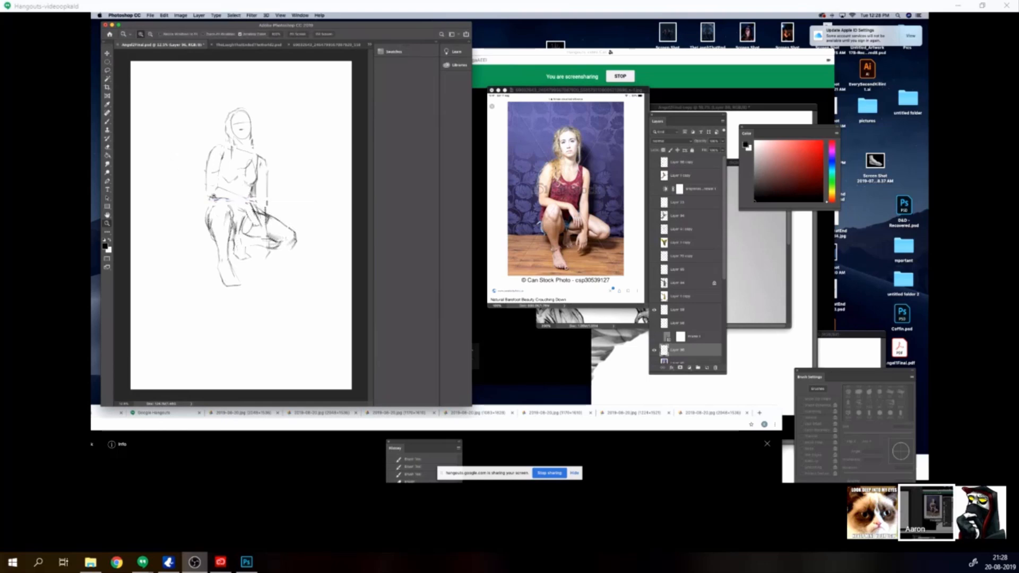
Step: Clean up the figure's near arm contour, from the shoulder down to the thigh, with the eraser
{"action": "key", "text": "b"}
{"action": "key", "text": "e"}
{"action": "left_click_drag", "start_coordinate": [213, 133], "coordinate": [206, 250]}
{"action": "key", "text": "l"}
{"action": "key", "text": "b"}
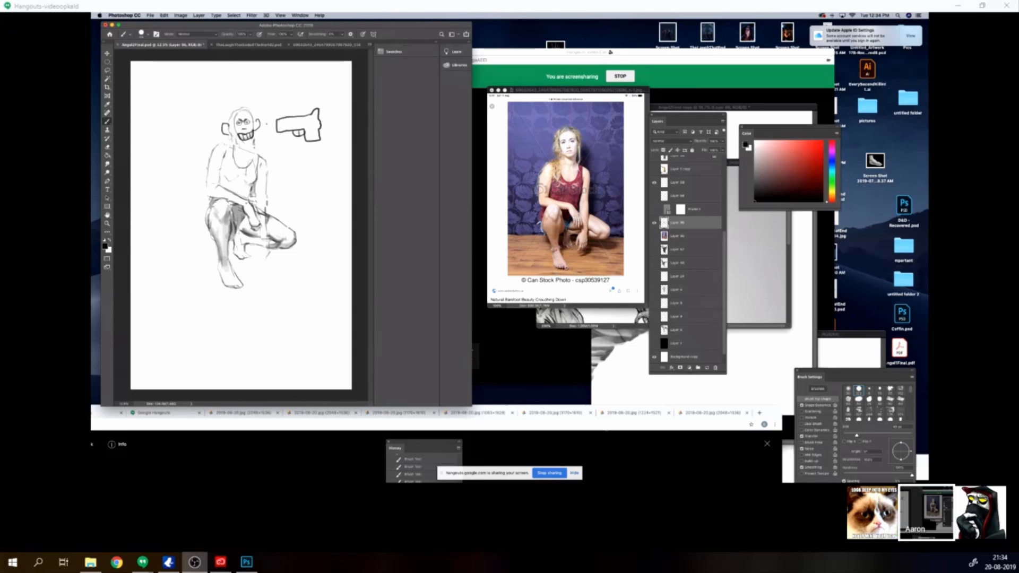
Step: Brush joke blast lines from the gun doodle through the head and dab larger splatter spots with an enlarged brush
{"action": "mouse_move", "coordinate": [263, 113]}
{"action": "left_mouse_down"}
{"action": "mouse_move", "coordinate": [273, 124]}
{"action": "mouse_move", "coordinate": [262, 141]}
{"action": "mouse_move", "coordinate": [190, 120]}
{"action": "mouse_move", "coordinate": [205, 125]}
{"action": "left_mouse_up"}
{"action": "left_click_drag", "start_coordinate": [221, 129], "coordinate": [201, 135]}
{"action": "left_click_drag", "start_coordinate": [215, 128], "coordinate": [172, 123]}
{"action": "key", "text": "bracketright"}
{"action": "key", "text": "bracketright"}
{"action": "key", "text": "bracketright"}
{"action": "key", "text": "bracketright"}
{"action": "key", "text": "bracketright"}
{"action": "key", "text": "bracketright"}
{"action": "key", "text": "bracketright"}
{"action": "left_click", "coordinate": [190, 132]}
{"action": "left_click", "coordinate": [178, 133]}
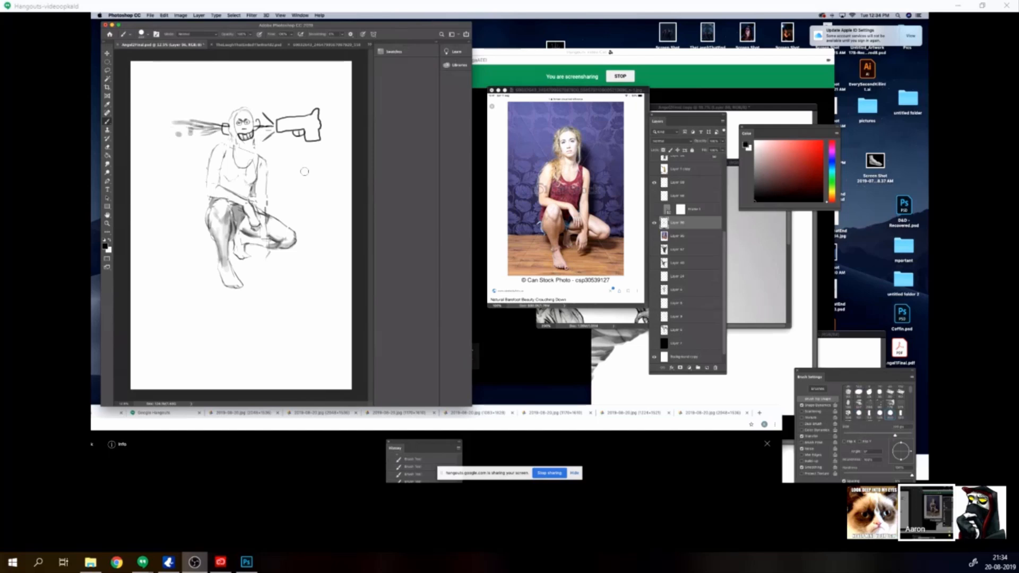
Step: Undo the joke doodles on and around the figure's head, including the gun, face, ears and blast lines
{"action": "key", "text": "super+z"}
{"action": "key", "text": "super+z"}
{"action": "key", "text": "super+z"}
{"action": "key", "text": "super+z"}
{"action": "key", "text": "super+z"}
{"action": "key", "text": "super+z"}
{"action": "key", "text": "super+z"}
{"action": "key", "text": "super+z"}
{"action": "key", "text": "super+z"}
{"action": "key", "text": "super+z"}
{"action": "key", "text": "super+z"}
{"action": "key", "text": "super+z"}
{"action": "key", "text": "super+z"}
{"action": "key", "text": "super+z"}
{"action": "key", "text": "super+z"}
{"action": "key", "text": "super+z"}
{"action": "key", "text": "super+z"}
{"action": "key", "text": "super+z"}
{"action": "key", "text": "super+z"}
{"action": "key", "text": "super+z"}
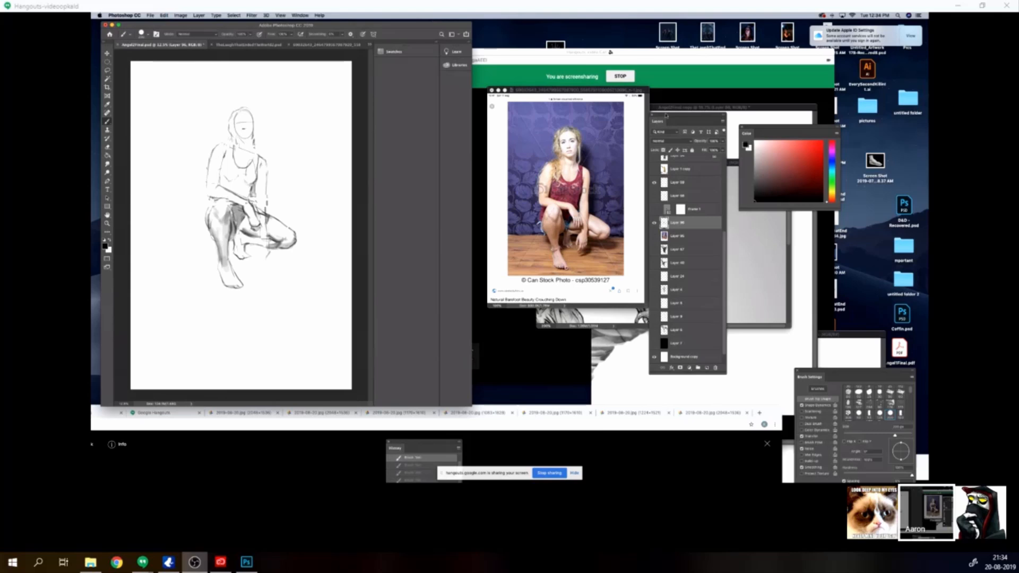
Step: Delete the Frame 1 layer and switch to the open painting of three characters in front of a monster
{"action": "left_click", "coordinate": [701, 210]}
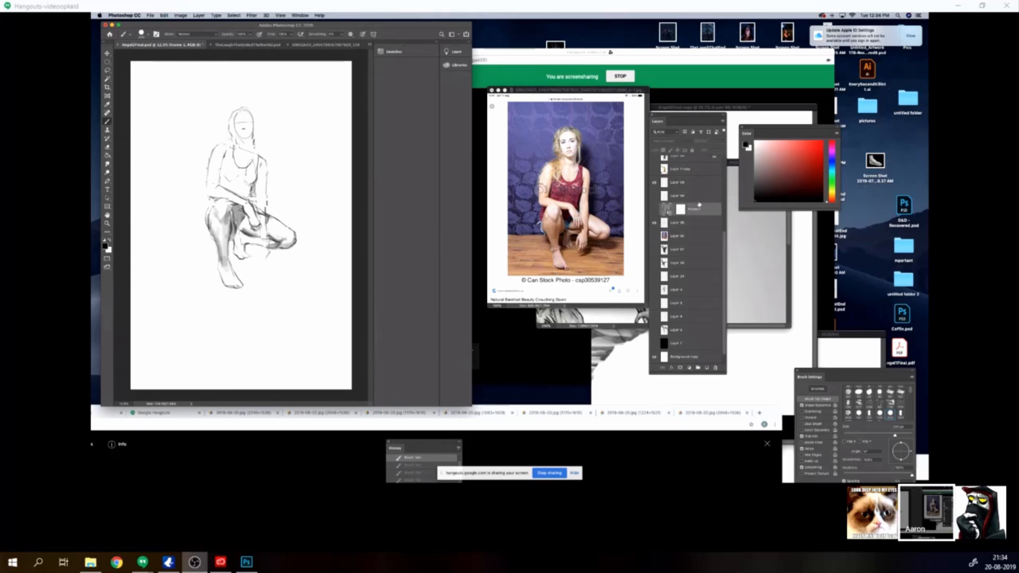
{"action": "key", "text": "Delete"}
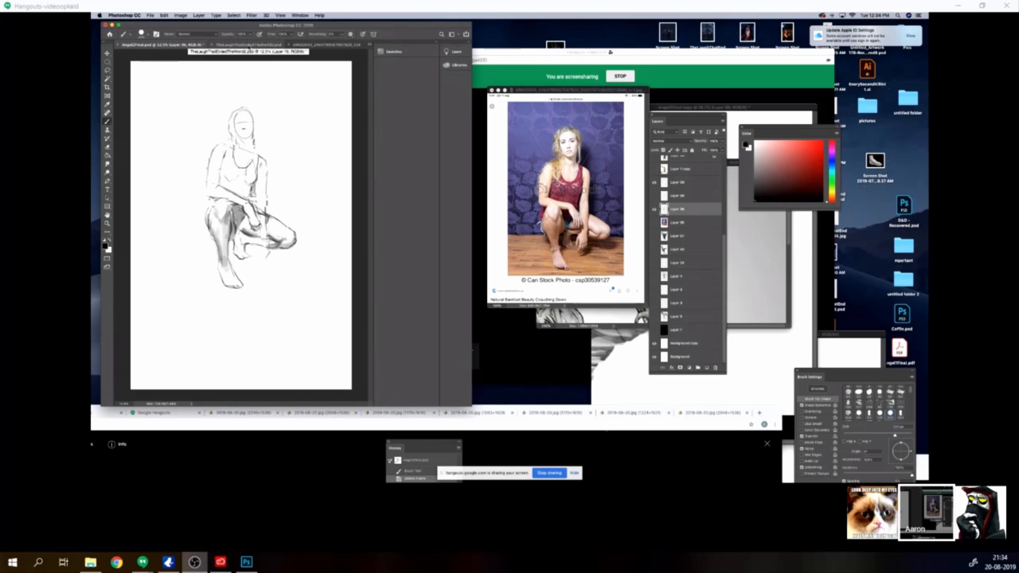
{"action": "left_click", "coordinate": [249, 45]}
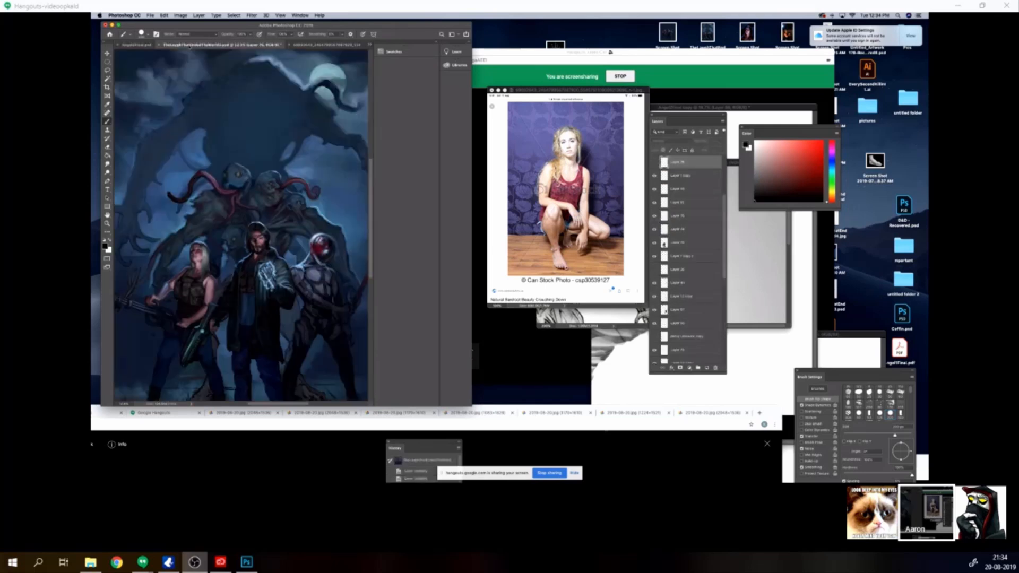